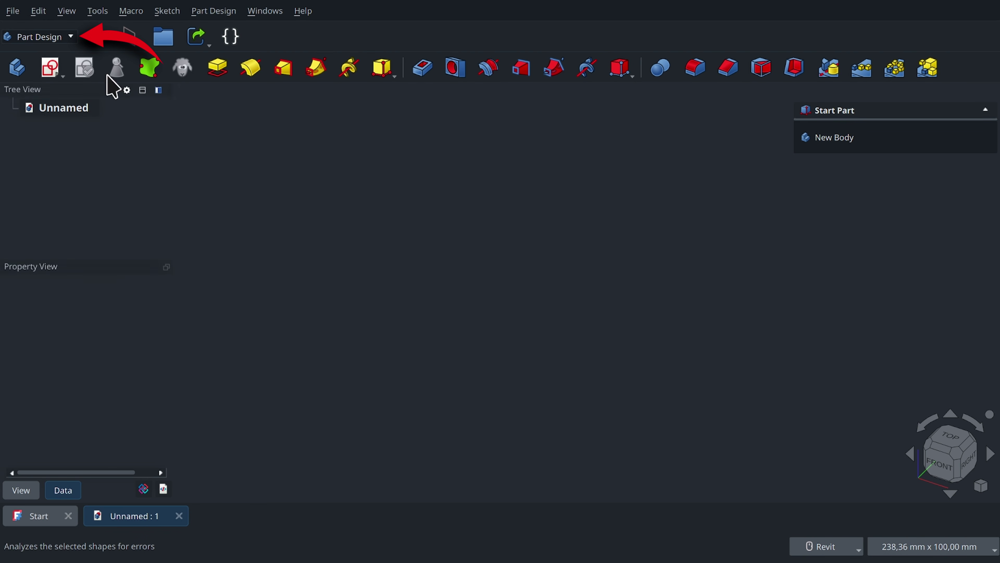
# Switch to the Sketcher workbench and create a new sketch on the XZ-plane
pyautogui.click(73, 37)
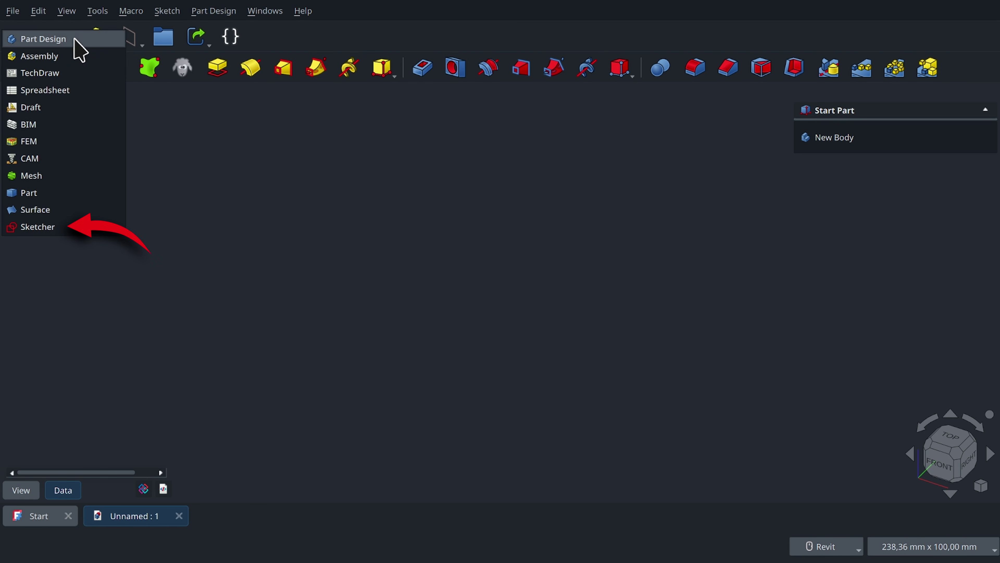
pyautogui.click(45, 227)
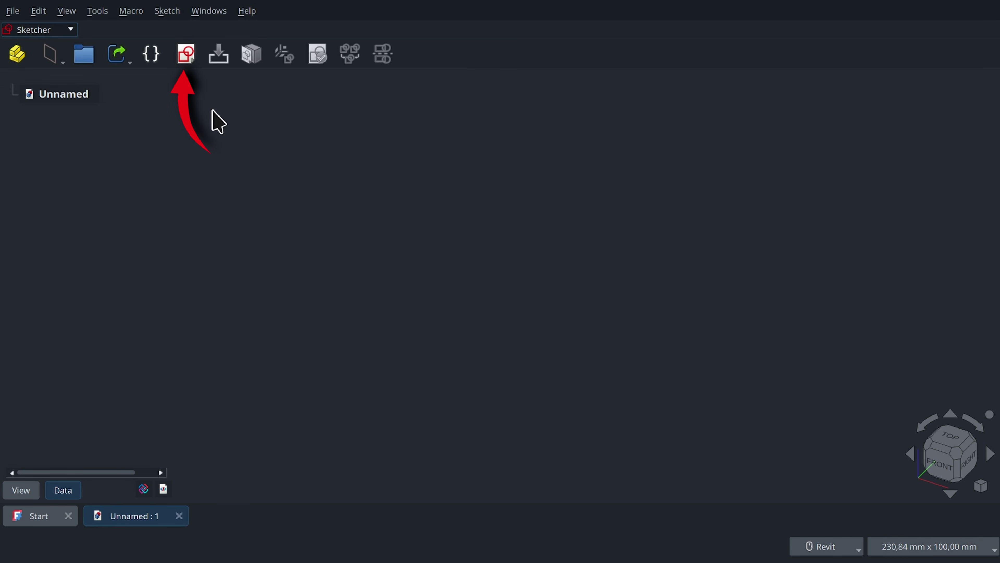
pyautogui.click(187, 57)
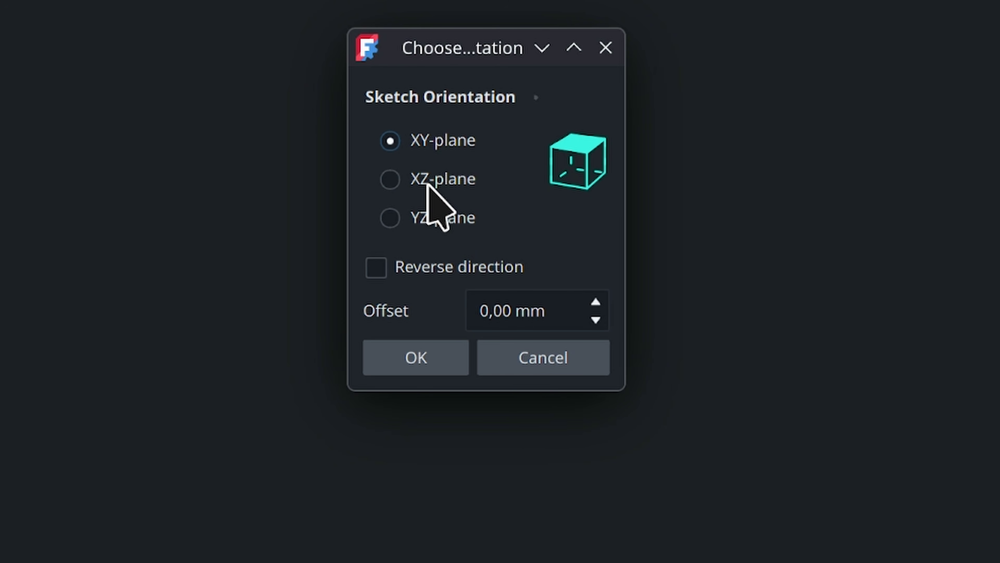
pyautogui.click(430, 186)
pyautogui.click(417, 350)
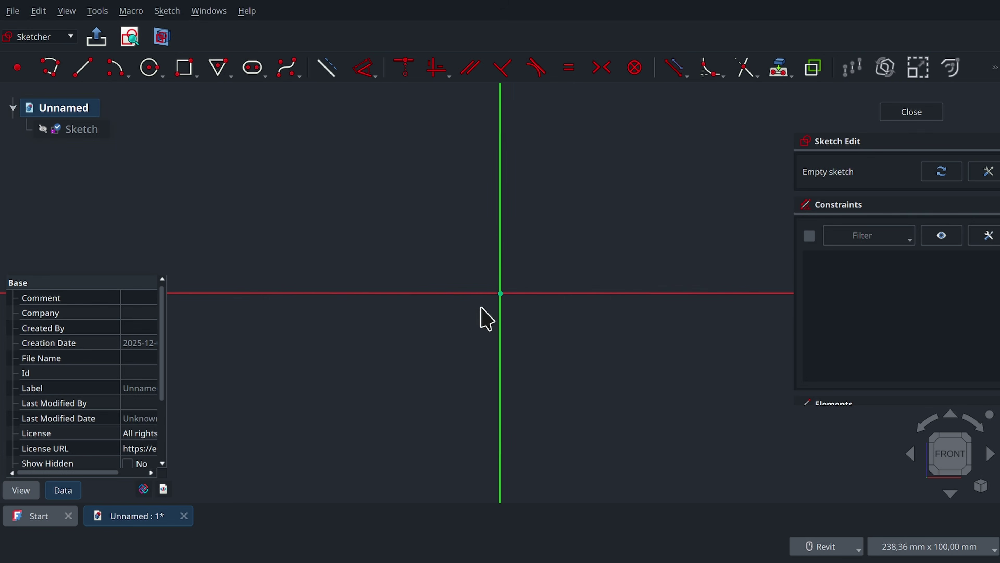
# Start a polyline at the sketch origin with a horizontal segment about 31 mm long along the horizontal axis
pyautogui.moveTo(575, 189)
pyautogui.mouseDown(button='middle')
pyautogui.moveTo(623, 190)
pyautogui.moveTo(467, 273)
pyautogui.moveTo(482, 290)
pyautogui.mouseUp(button='middle')
pyautogui.moveTo(576, 257); pyautogui.dragTo(529, 248, button='middle')
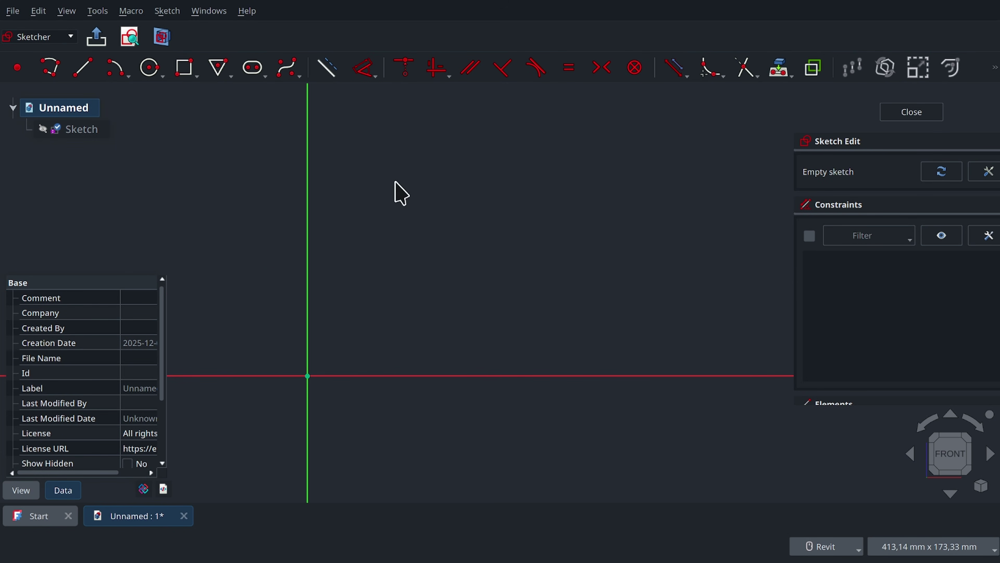
pyautogui.scroll(-5, 415, 213)
pyautogui.moveTo(546, 195); pyautogui.dragTo(491, 267, button='middle')
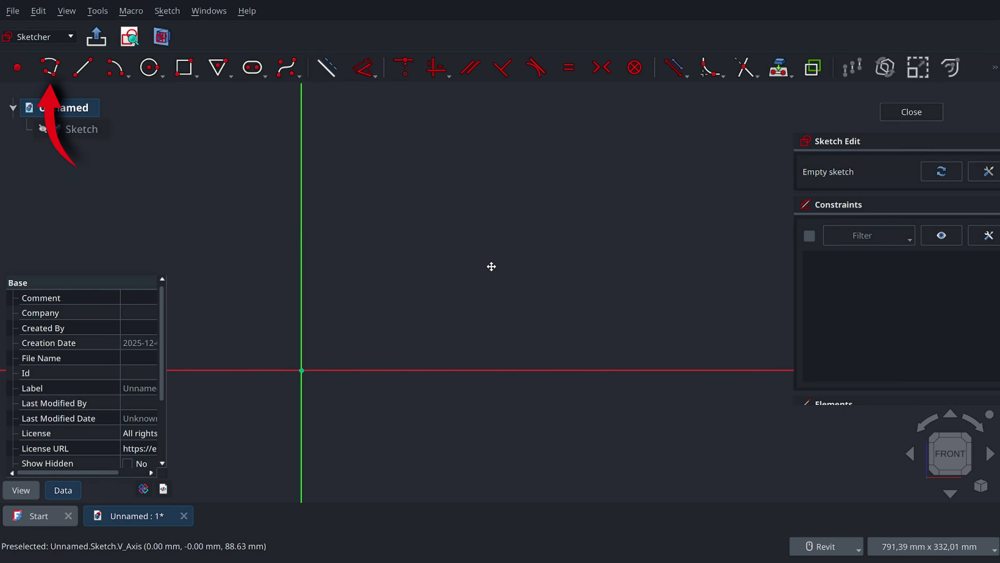
pyautogui.scroll(1, 492, 267)
pyautogui.click(50, 66)
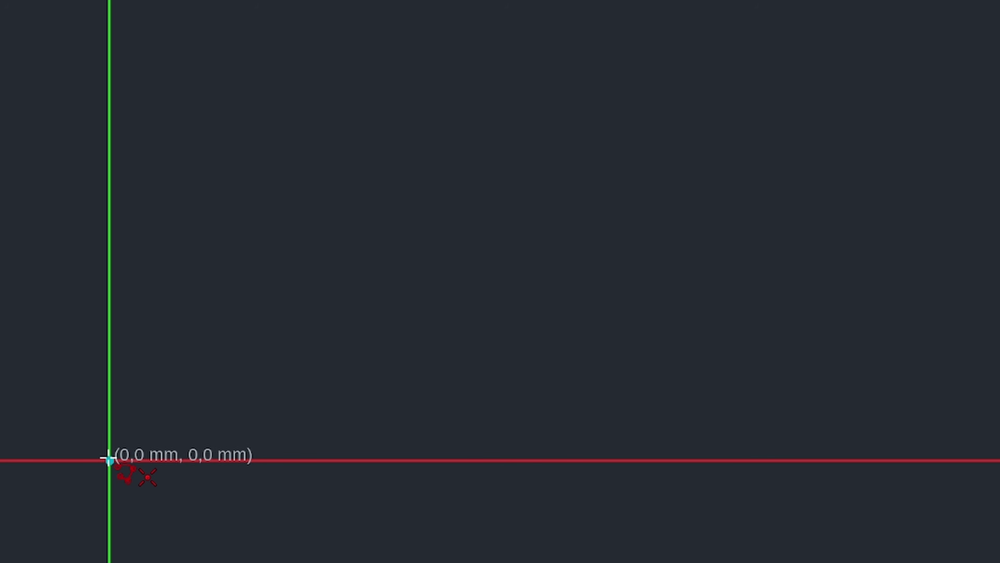
pyautogui.click(109, 461)
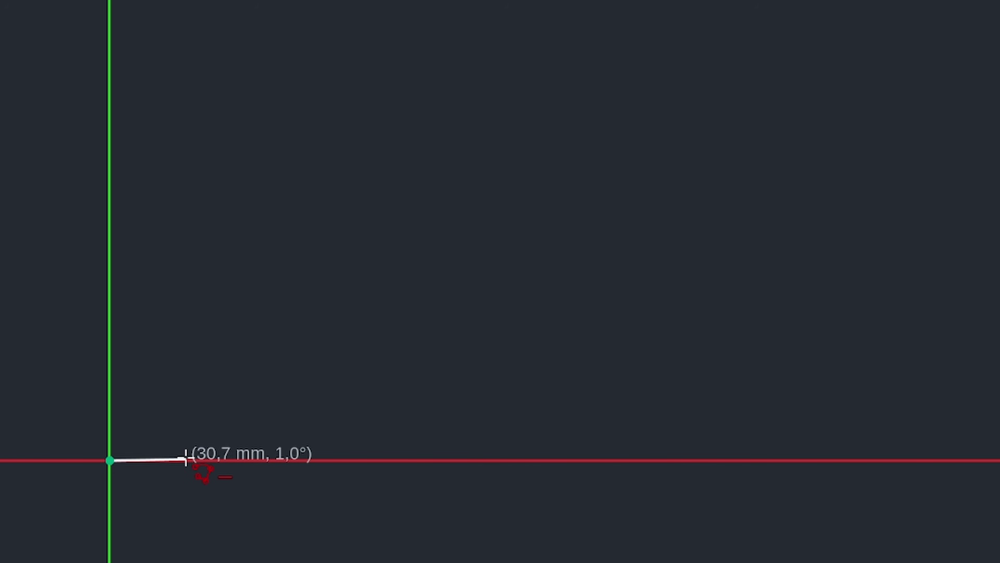
pyautogui.click(187, 459)
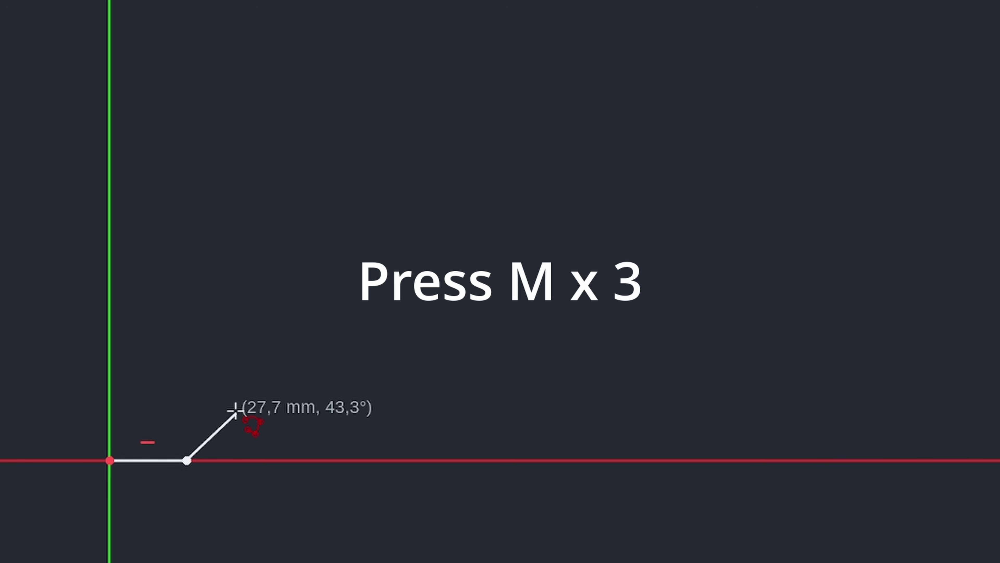
# Continue the polyline with a tangent arc of about 34 mm radius and a tangent line rising at about 63°
pyautogui.press('m')
pyautogui.press('m')
pyautogui.press('m')
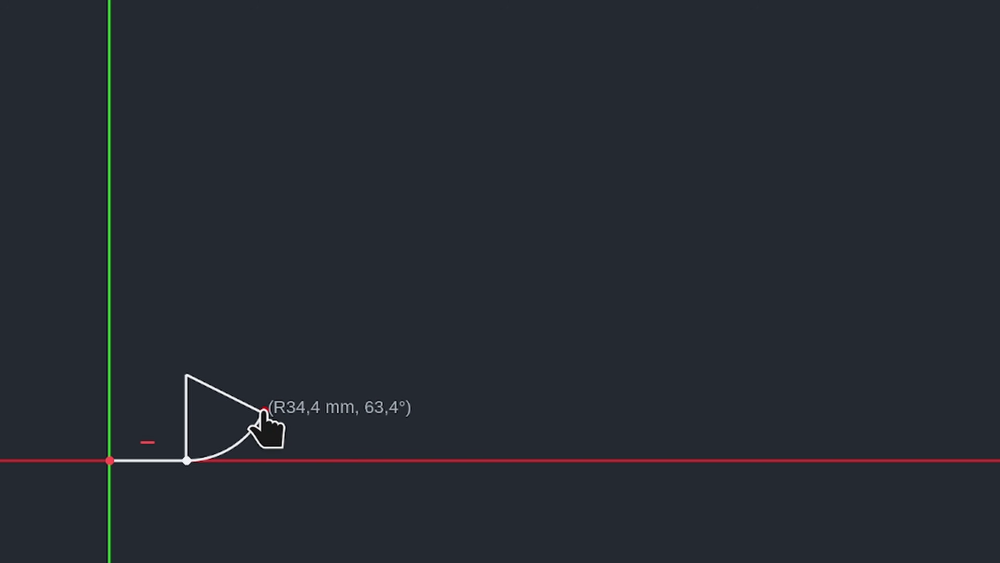
pyautogui.click(263, 411)
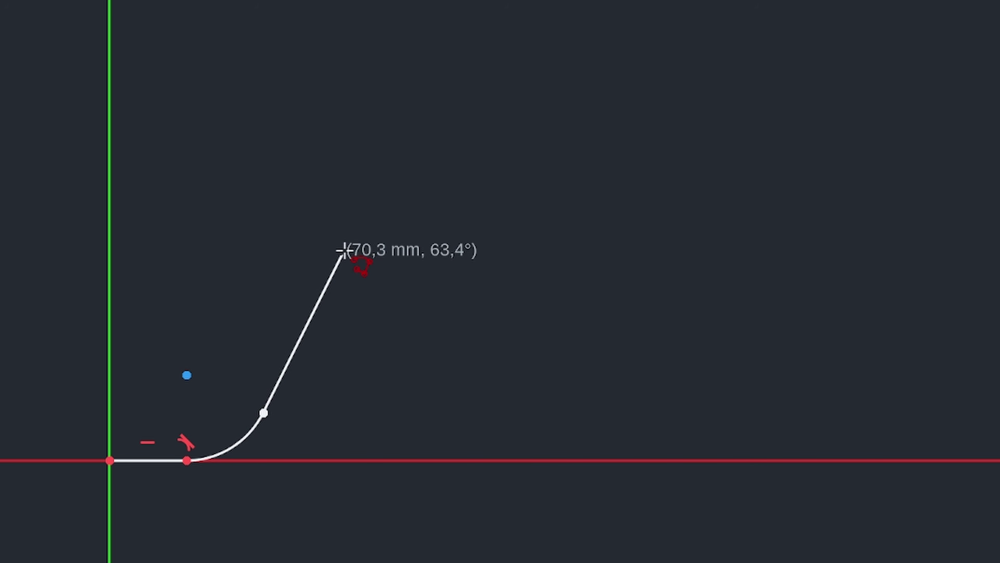
pyautogui.click(387, 166)
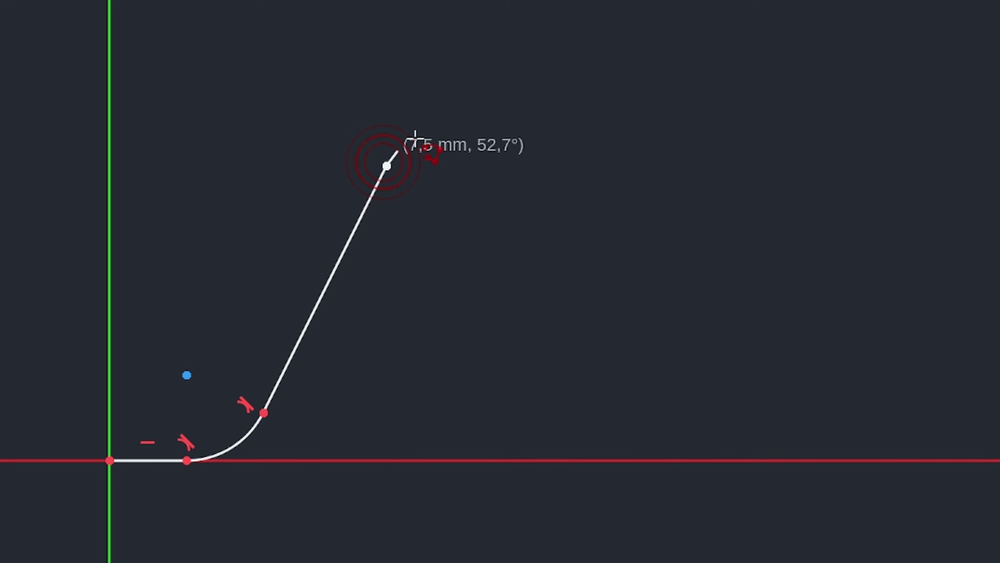
# Finish the polyline with an opposite-bending tangent arc and a tangent end line about 116 mm long at about 19°
pyautogui.press('m')
pyautogui.press('m')
pyautogui.press('m')
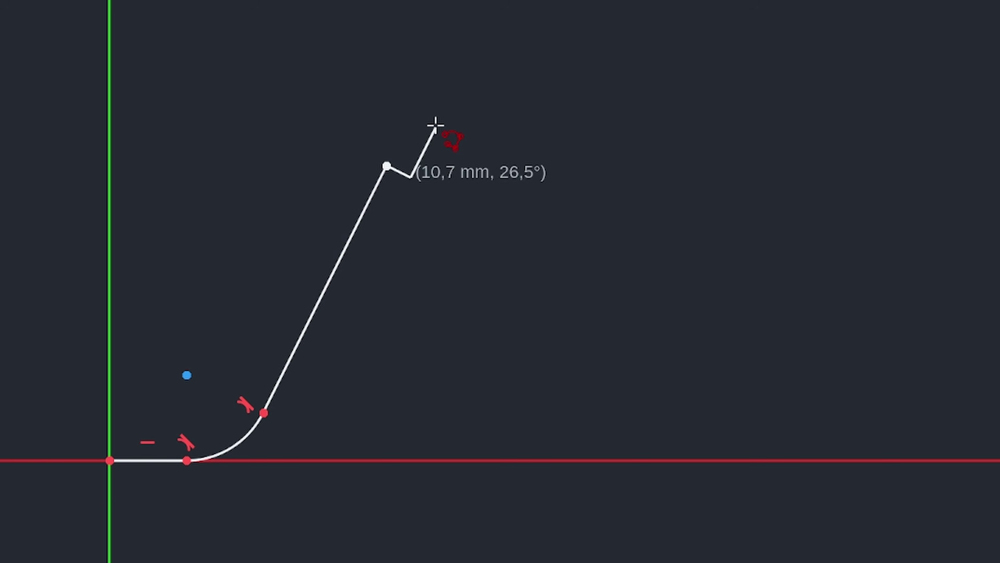
pyautogui.click(433, 122)
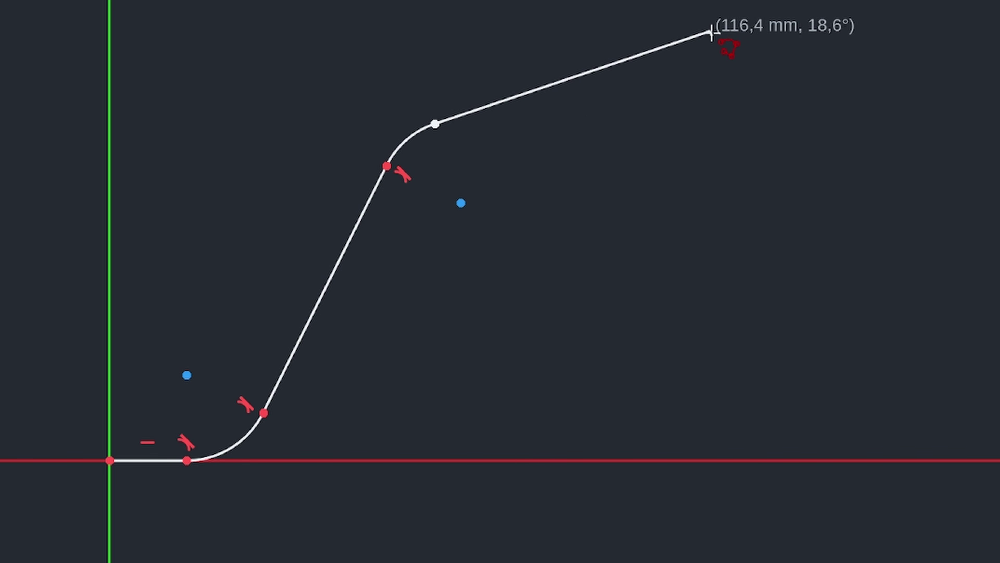
pyautogui.click(712, 31)
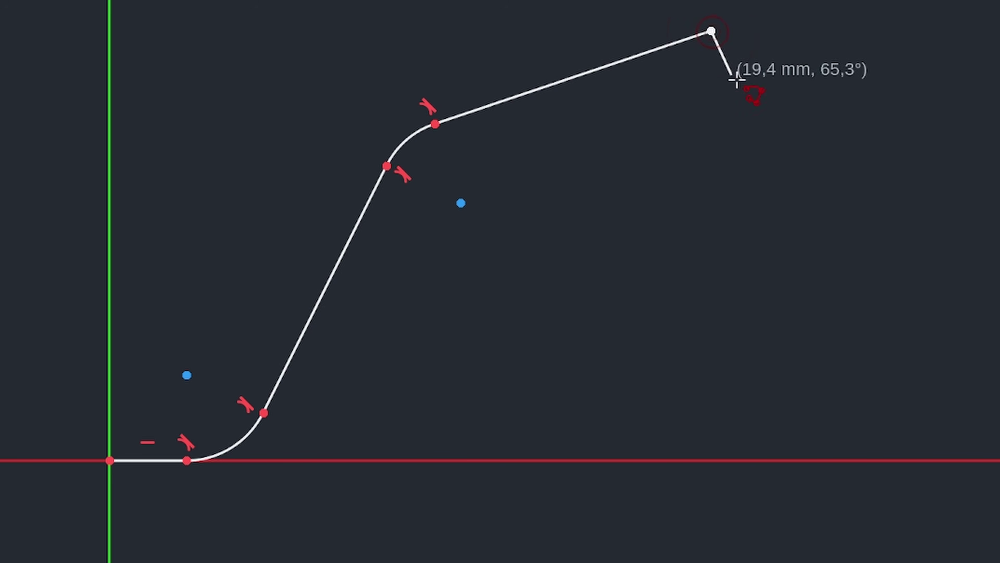
pyautogui.rightClick(744, 97)
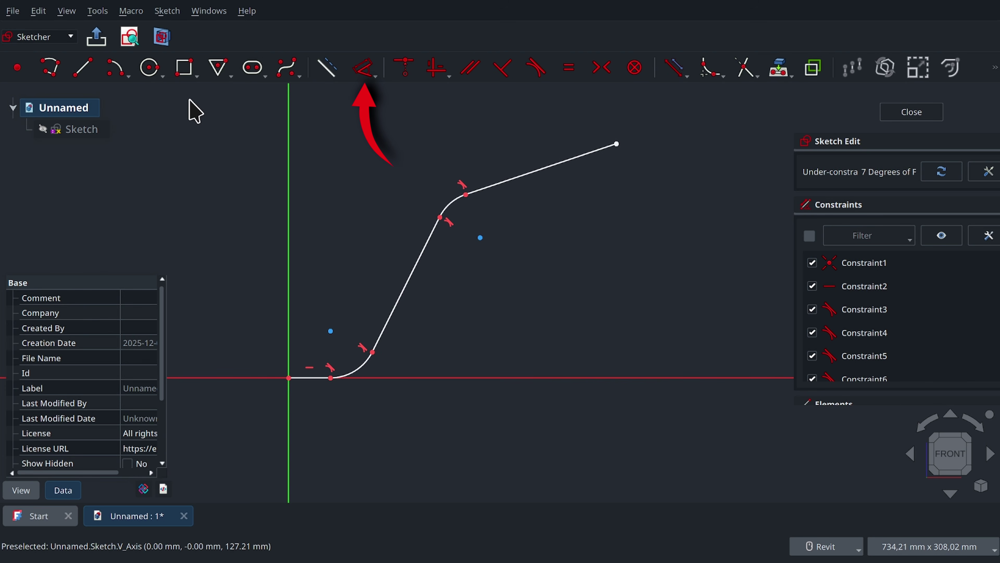
# Dimension the polyline's free upper endpoint 370 mm horizontally and 240 mm vertically from the origin
pyautogui.click(367, 70)
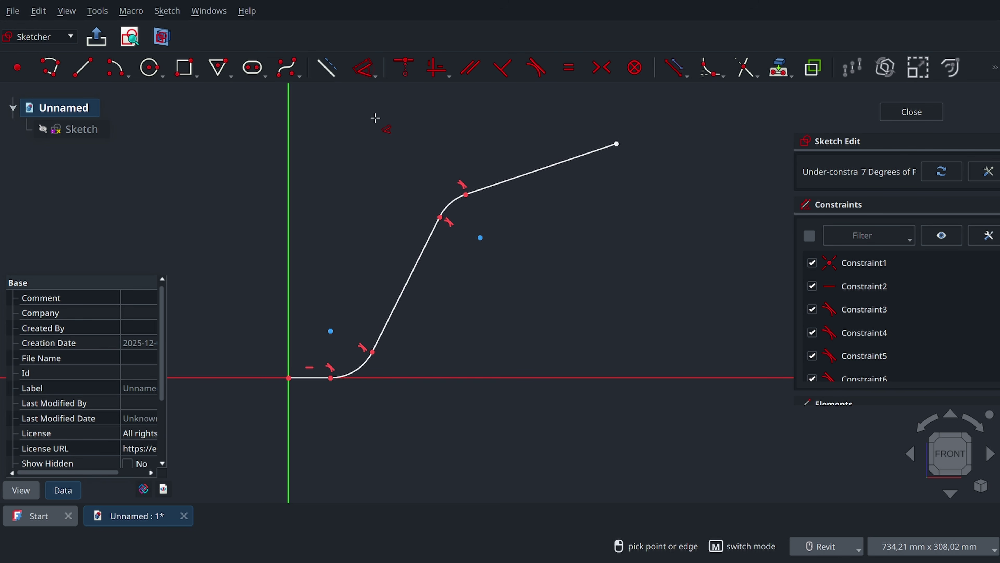
pyautogui.click(617, 144)
pyautogui.click(393, 425)
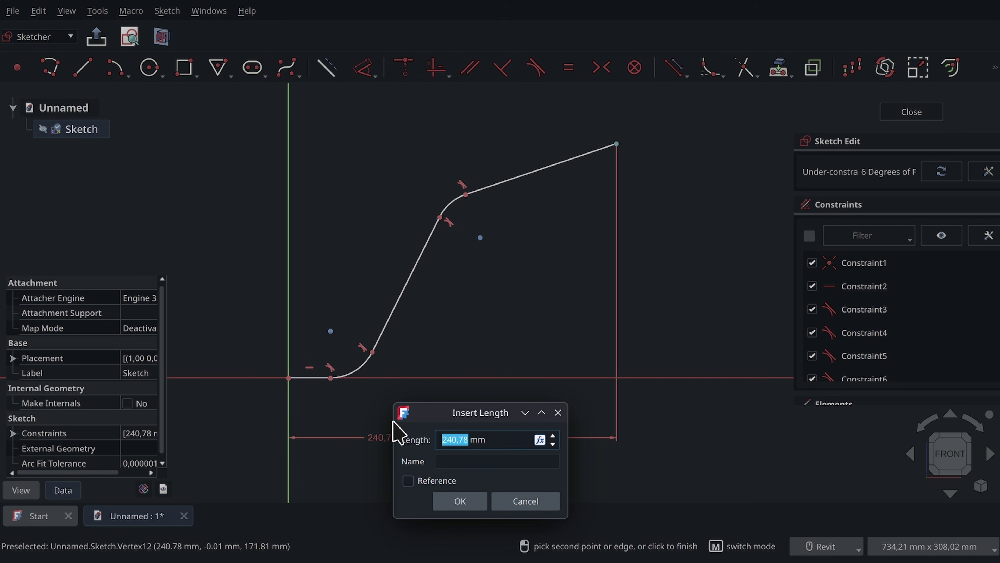
pyautogui.write('370')
pyautogui.press('Return')
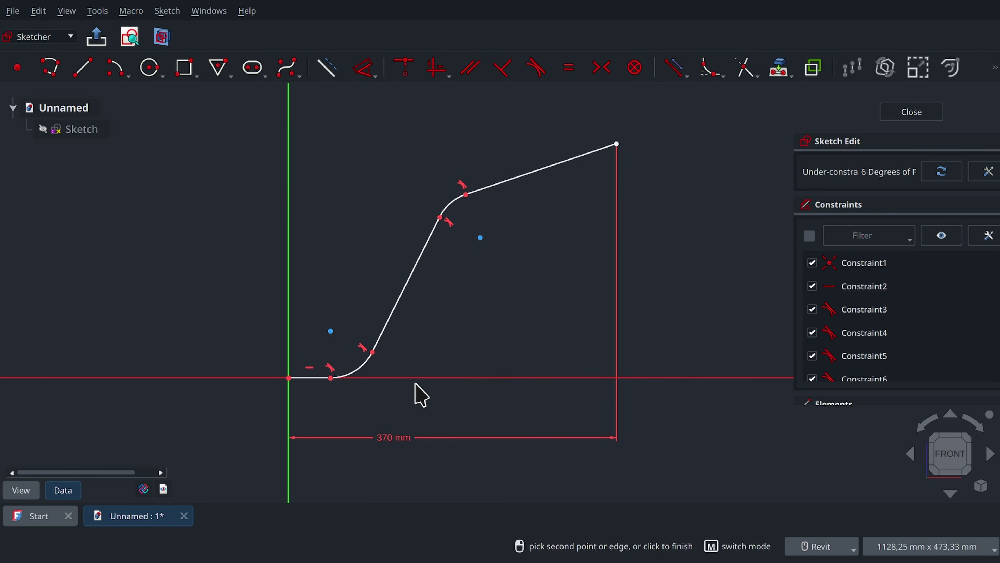
pyautogui.click(617, 144)
pyautogui.click(655, 219)
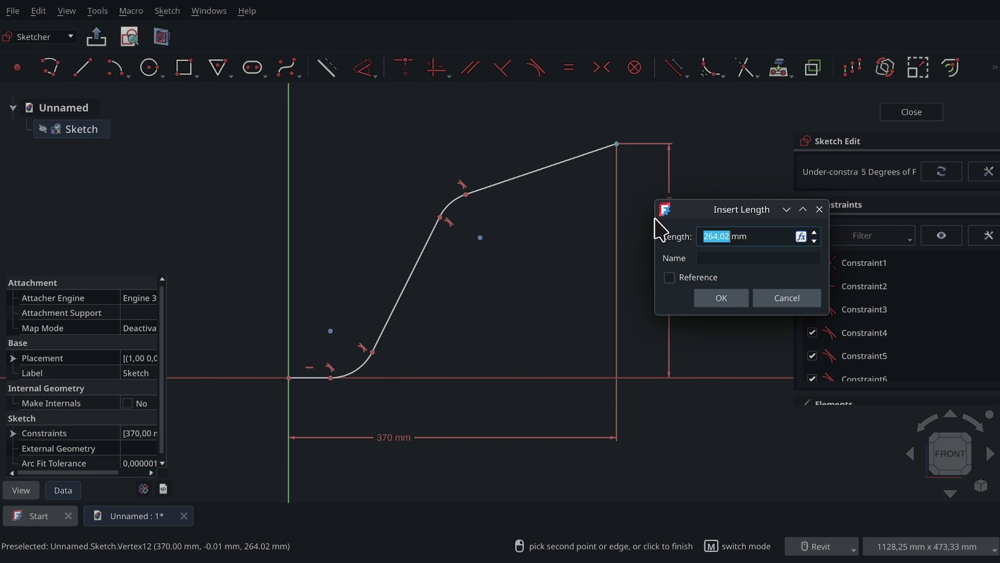
pyautogui.write('240')
pyautogui.press('Return')
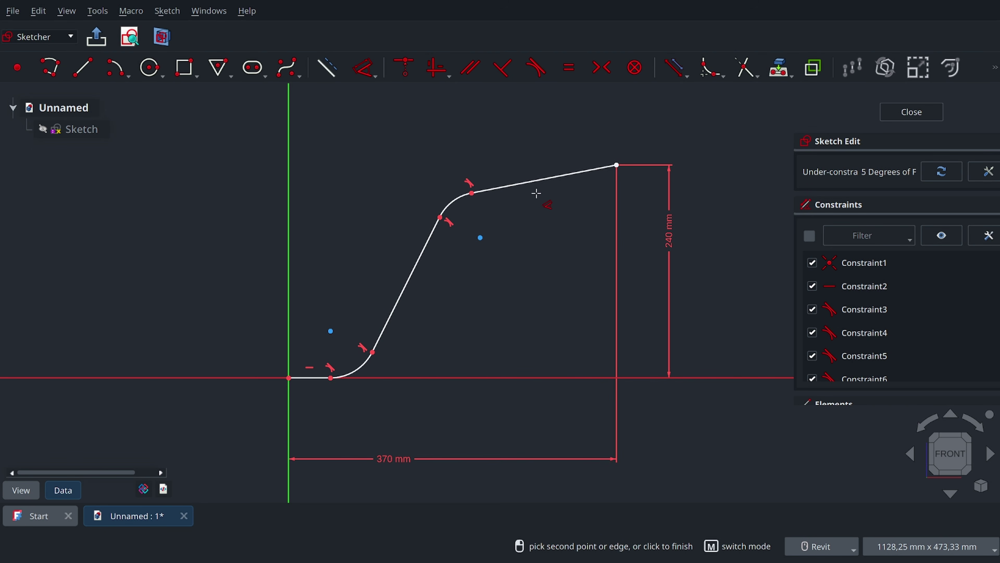
# Constrain the angle between the upper end line and the horizontal axis to 3°
pyautogui.click(539, 180)
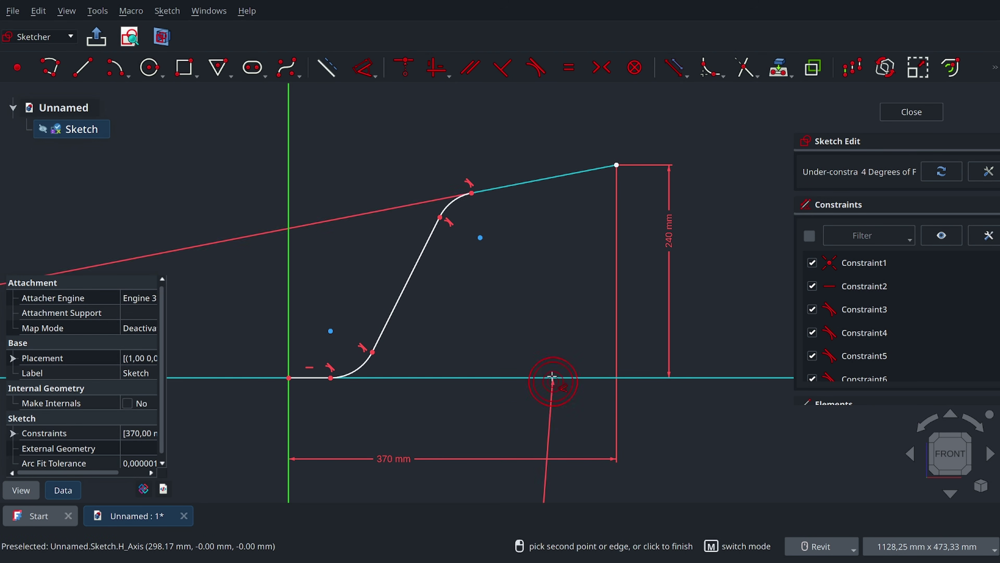
pyautogui.click(544, 312)
pyautogui.write('3')
pyautogui.press('Return')
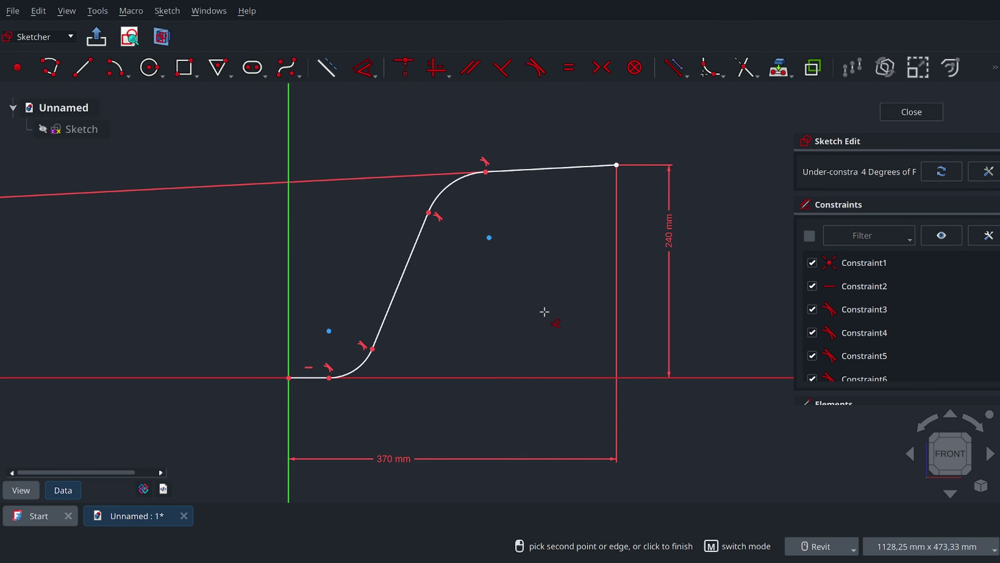
# Set the upper arc's radius to 70 mm and the lower arc's radius to 55 mm
pyautogui.scroll(1, 544, 311)
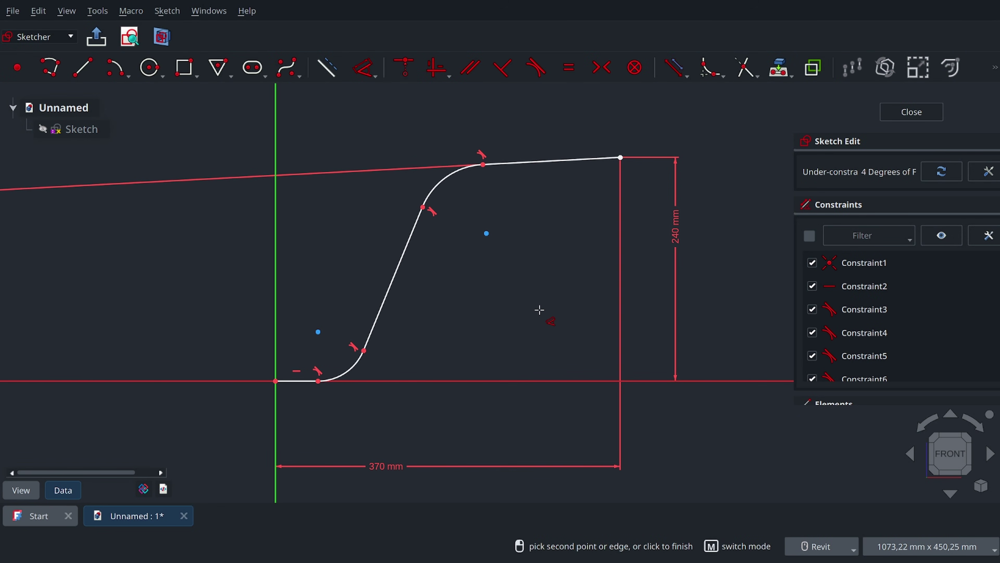
pyautogui.click(444, 180)
pyautogui.click(475, 213)
pyautogui.write('70')
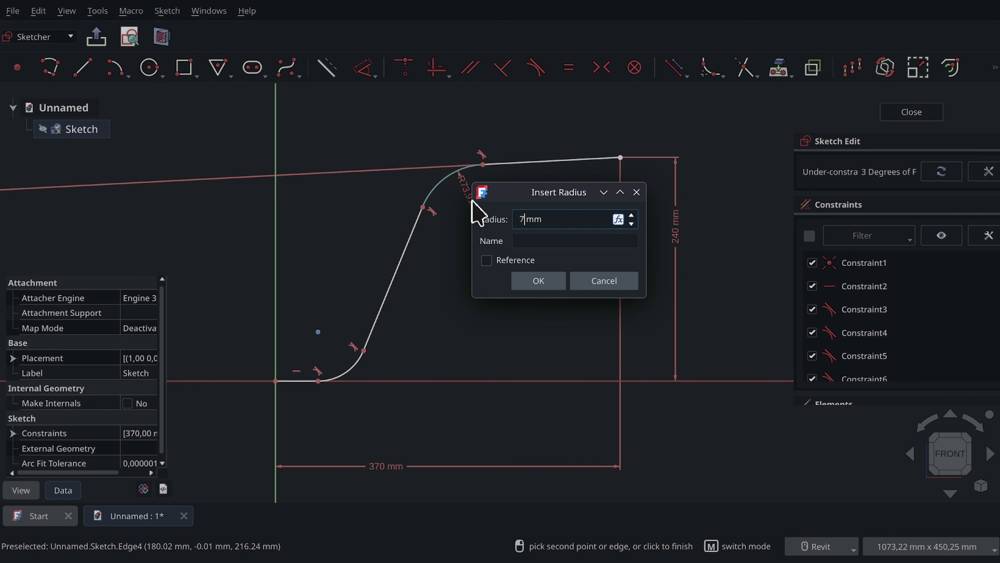
pyautogui.press('Return')
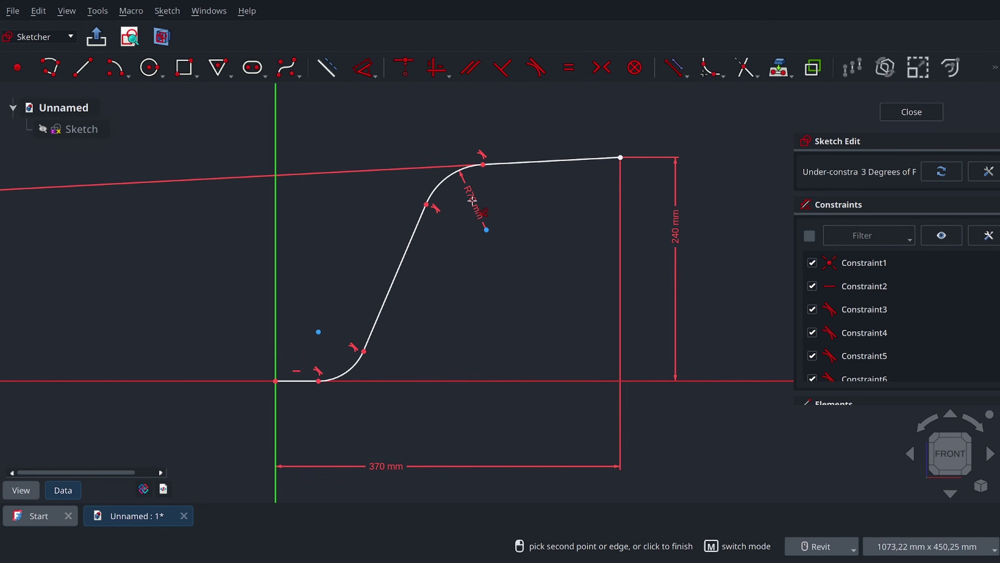
pyautogui.click(349, 368)
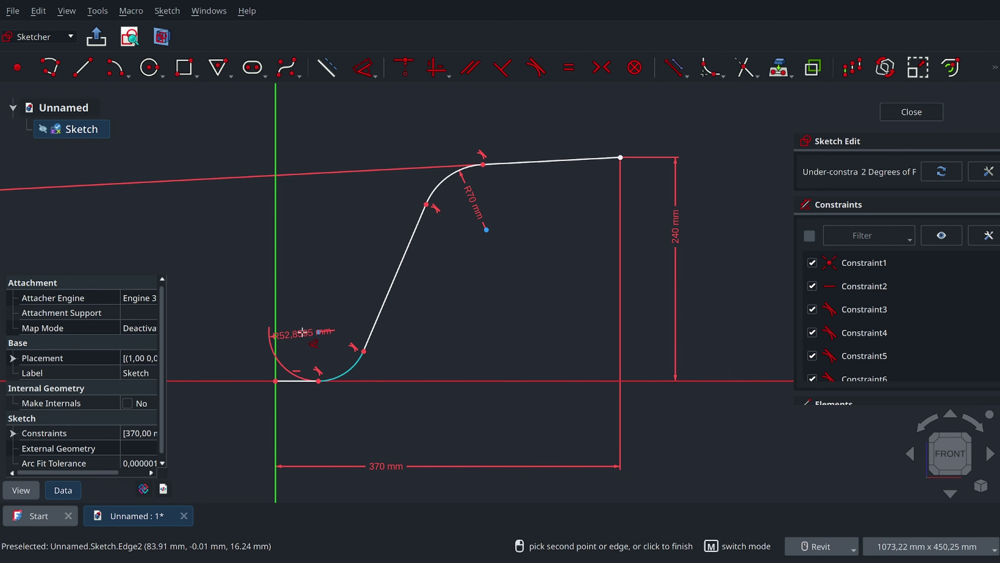
pyautogui.click(305, 301)
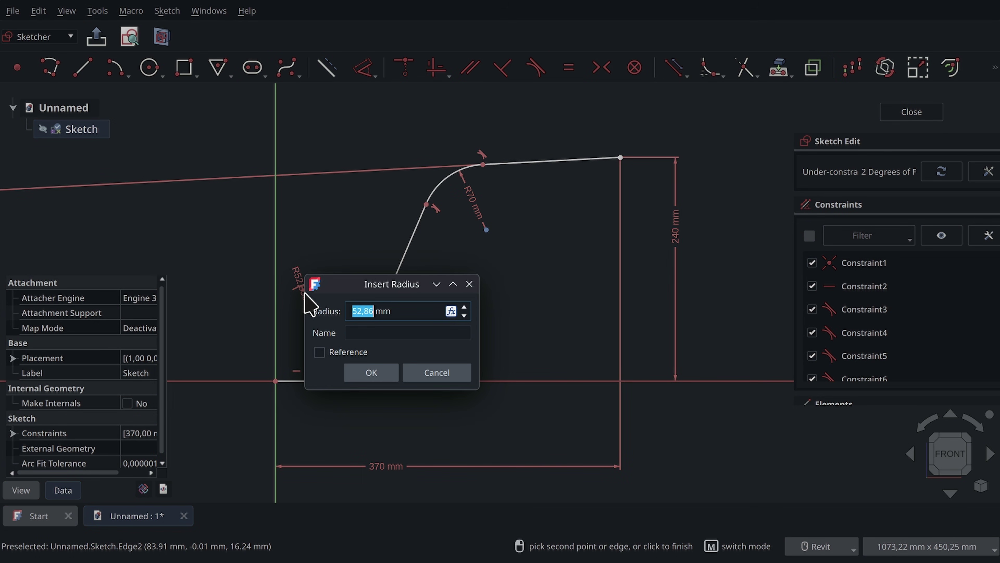
pyautogui.write('55')
pyautogui.press('Return')
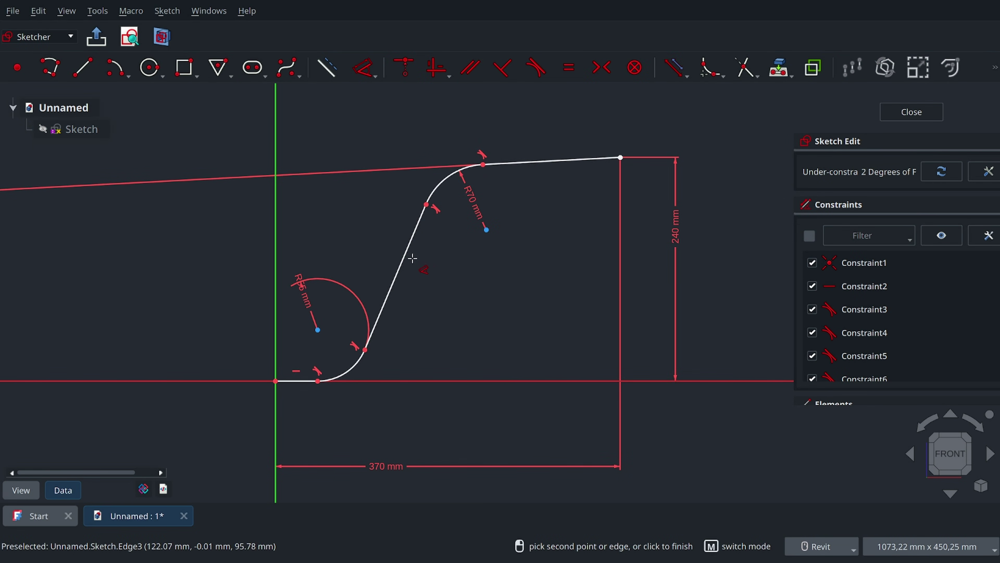
# Constrain the angle between the steep middle line and the horizontal axis to 67°
pyautogui.click(411, 260)
pyautogui.click(490, 380)
pyautogui.click(498, 337)
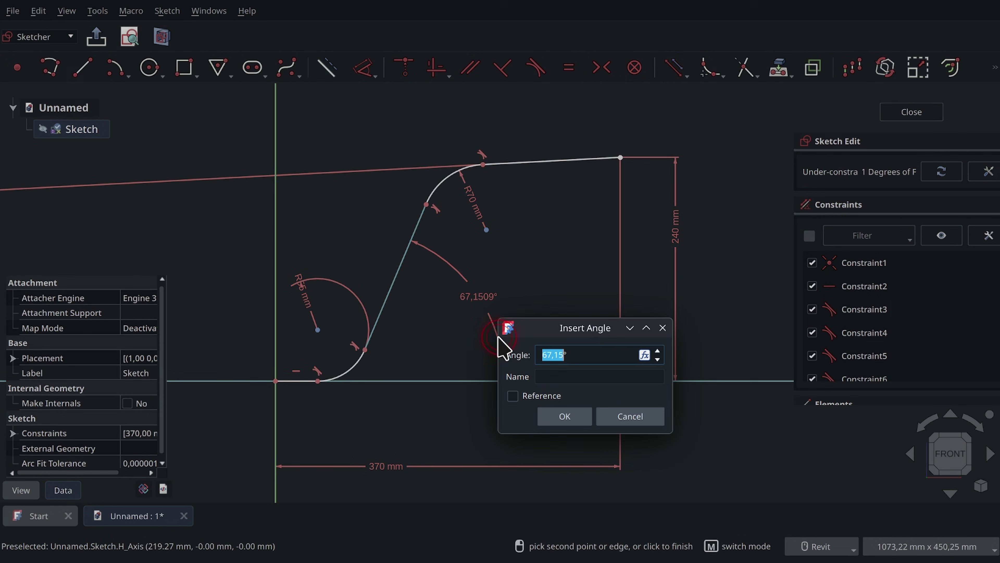
pyautogui.write('67')
pyautogui.press('Return')
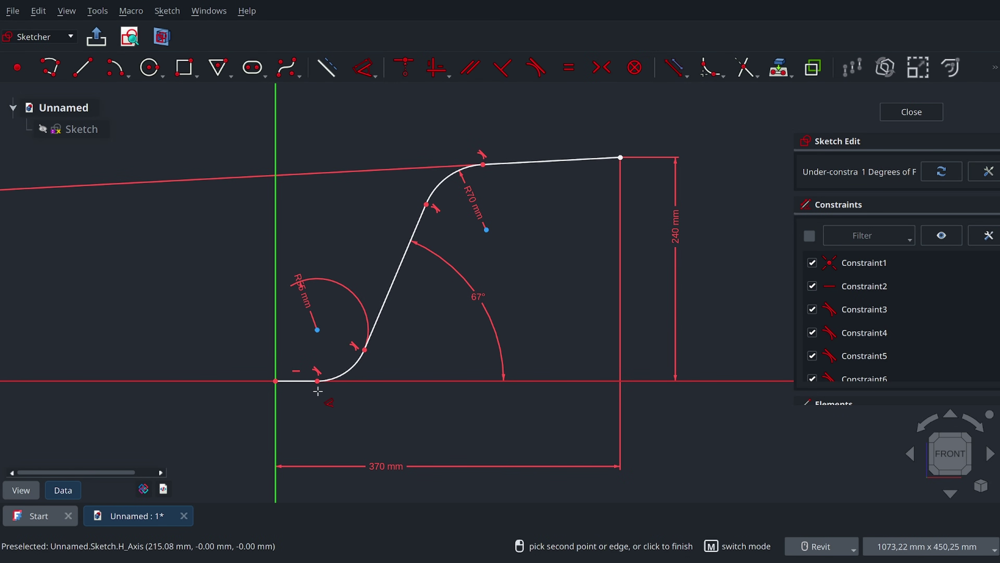
# Dimension the end of the horizontal base segment 30 mm from the origin and finish dimensioning
pyautogui.click(317, 380)
pyautogui.click(311, 417)
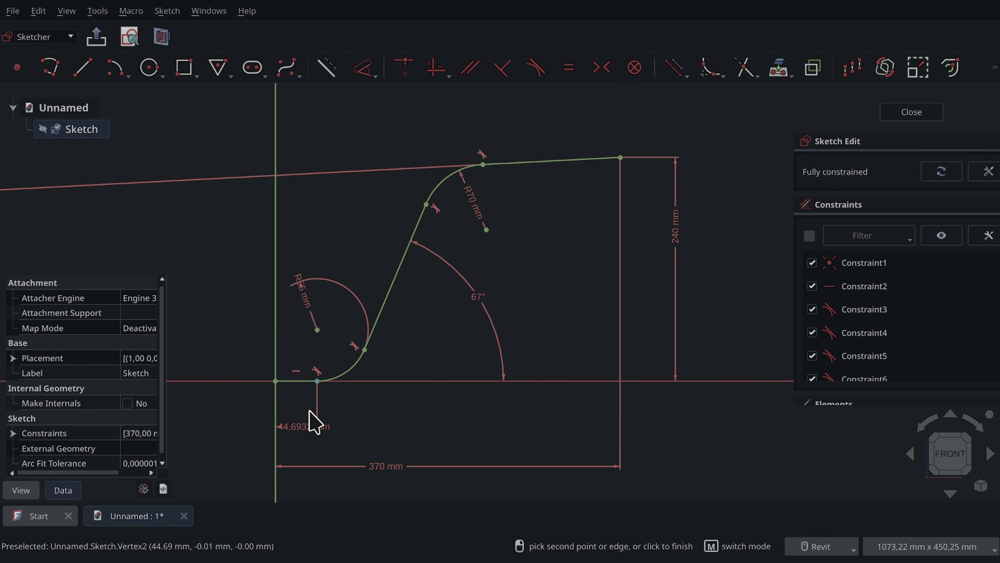
pyautogui.write('30')
pyautogui.press('Return')
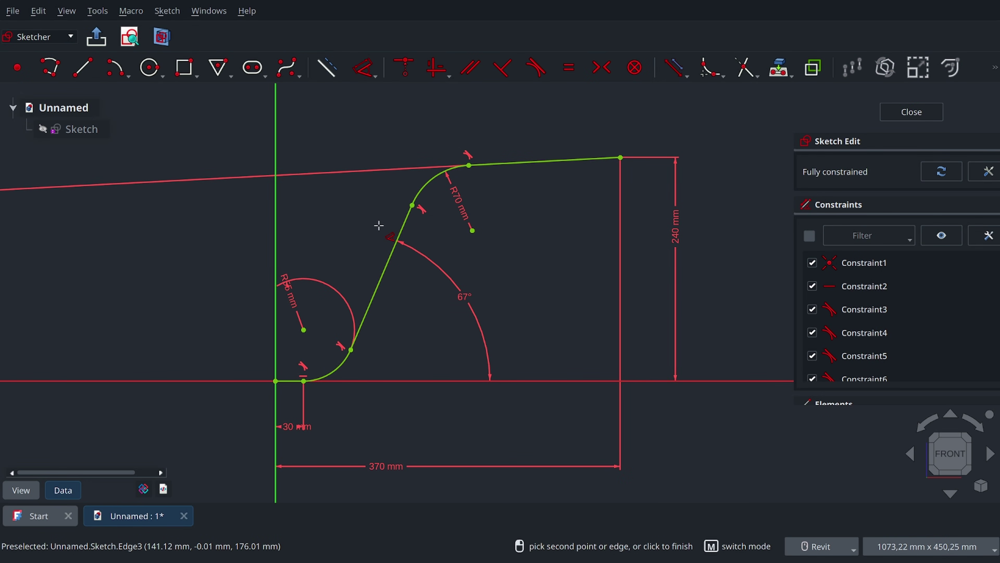
pyautogui.press('Escape')
# Reposition the 3° angle dimension beneath the upper end line and the lower arc's radius dimension beside its arc
pyautogui.scroll(-10, 380, 230)
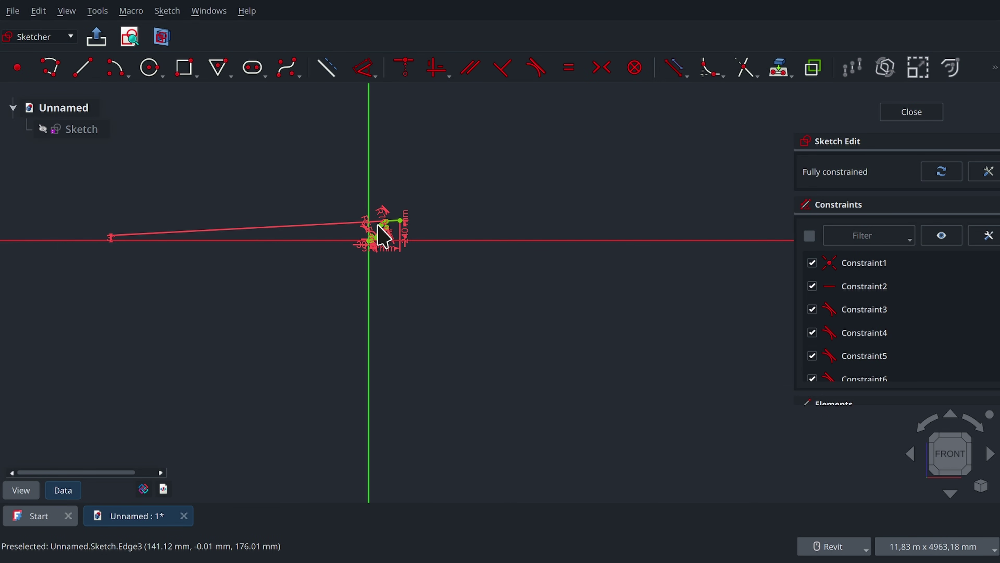
pyautogui.moveTo(206, 212); pyautogui.dragTo(393, 268, button='middle')
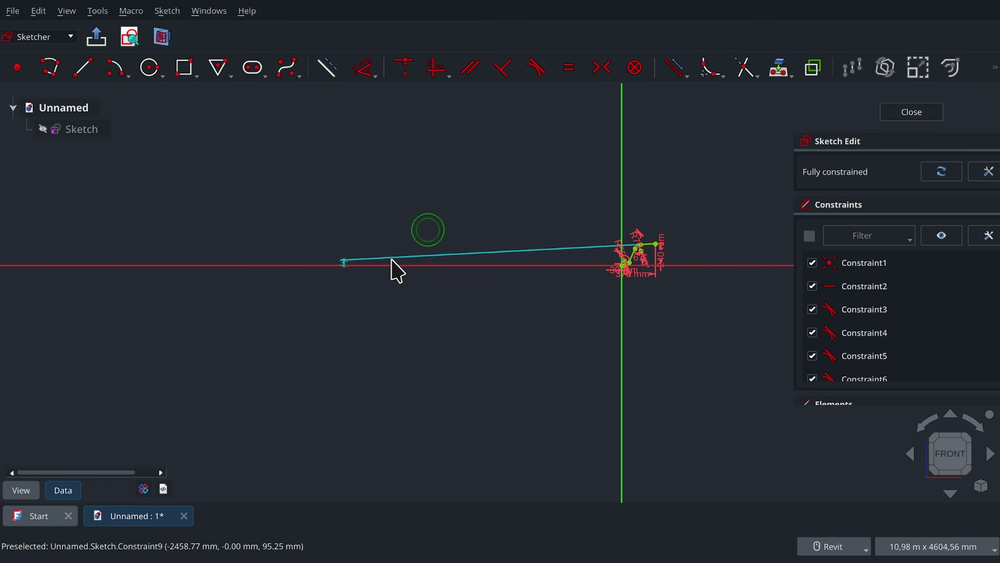
pyautogui.scroll(2, 347, 268)
pyautogui.scroll(2, 344, 261)
pyautogui.moveTo(342, 266); pyautogui.dragTo(712, 269)
pyautogui.moveTo(362, 263); pyautogui.dragTo(787, 258)
pyautogui.moveTo(730, 234); pyautogui.dragTo(299, 235, button='middle')
pyautogui.moveTo(340, 263); pyautogui.dragTo(565, 282)
pyautogui.scroll(3, 597, 269)
pyautogui.scroll(3, 559, 256)
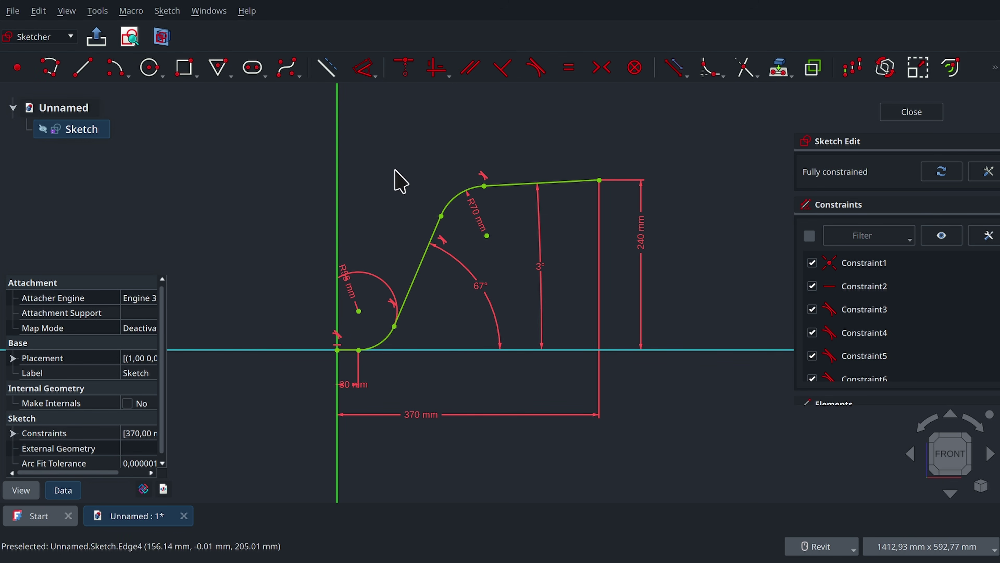
pyautogui.scroll(1, 400, 154)
pyautogui.moveTo(395, 143); pyautogui.dragTo(384, 119, button='middle')
pyautogui.scroll(1, 381, 118)
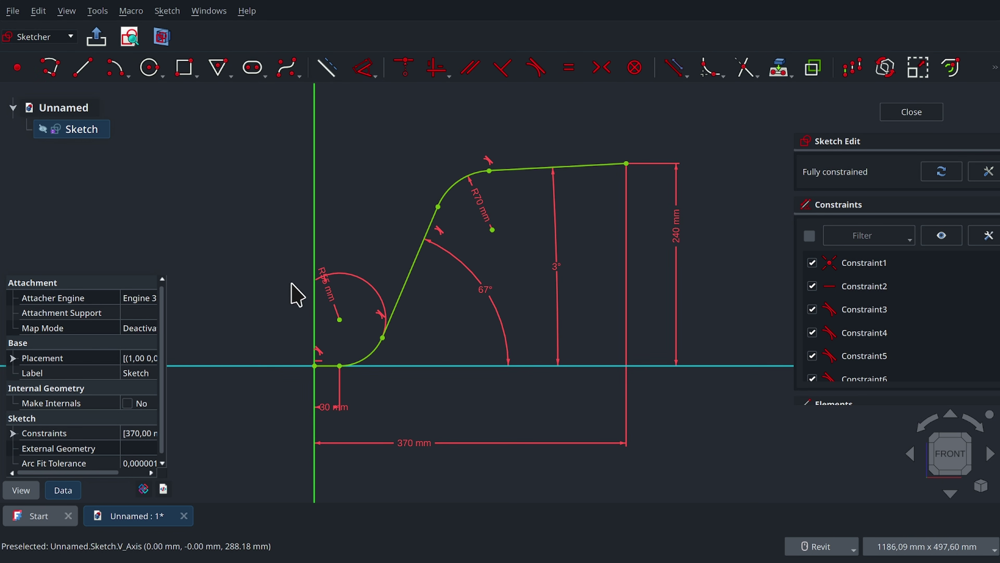
pyautogui.click(226, 237)
pyautogui.moveTo(328, 287); pyautogui.dragTo(355, 337)
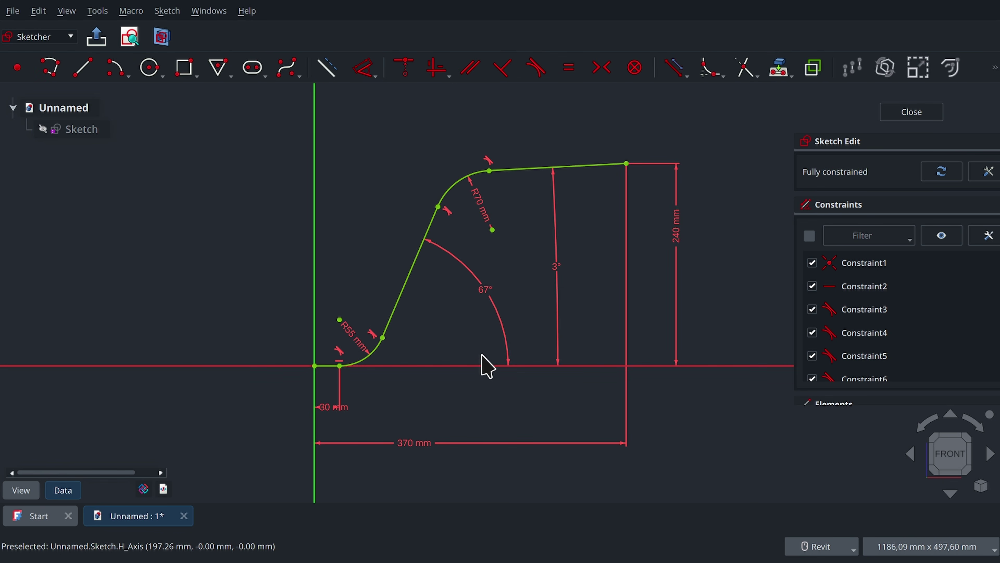
# Close the finished profile sketch and rename it Front
pyautogui.click(911, 112)
pyautogui.scroll(-4, 422, 176)
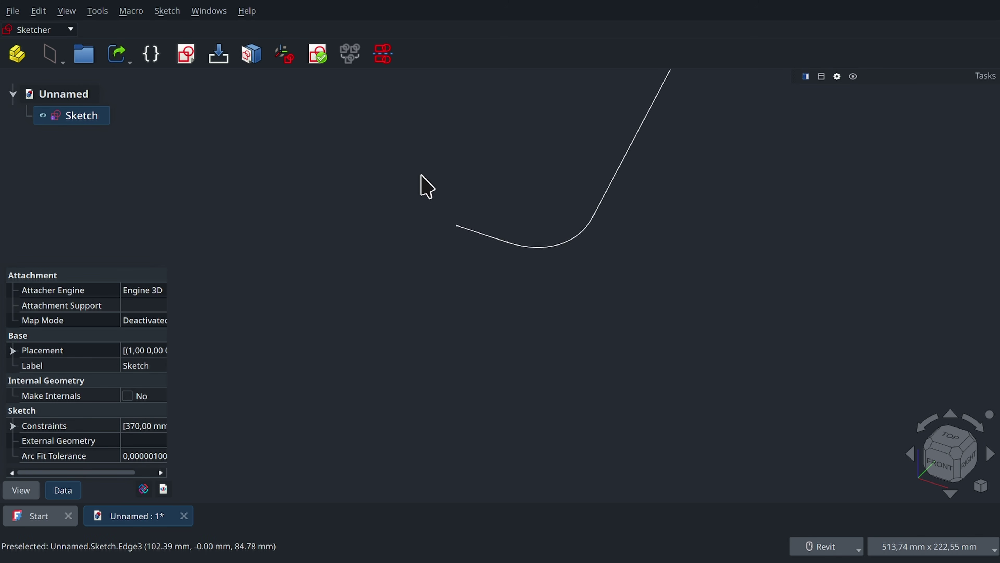
pyautogui.moveTo(505, 117); pyautogui.dragTo(402, 287, button='middle')
pyautogui.scroll(-2, 402, 286)
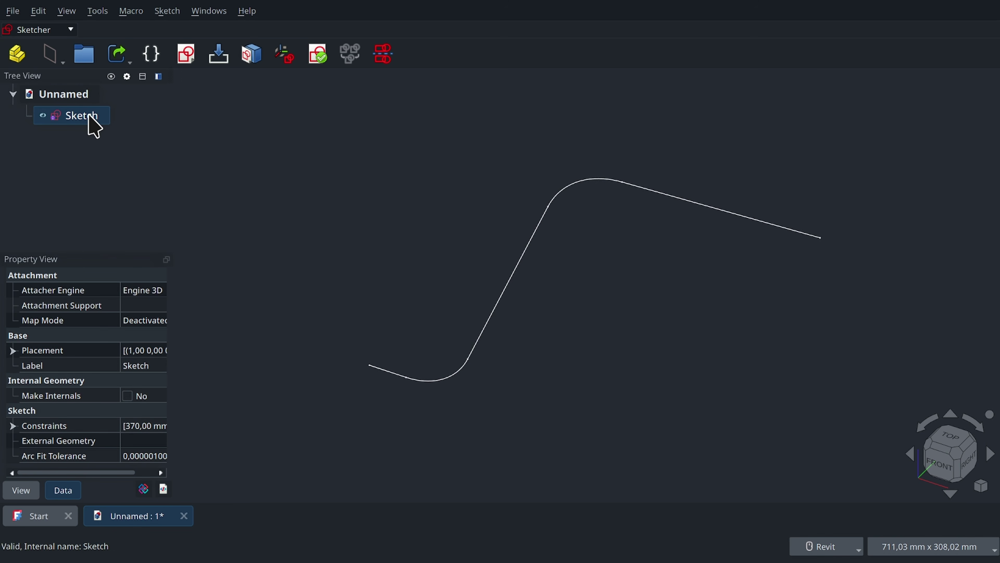
pyautogui.press('F2')
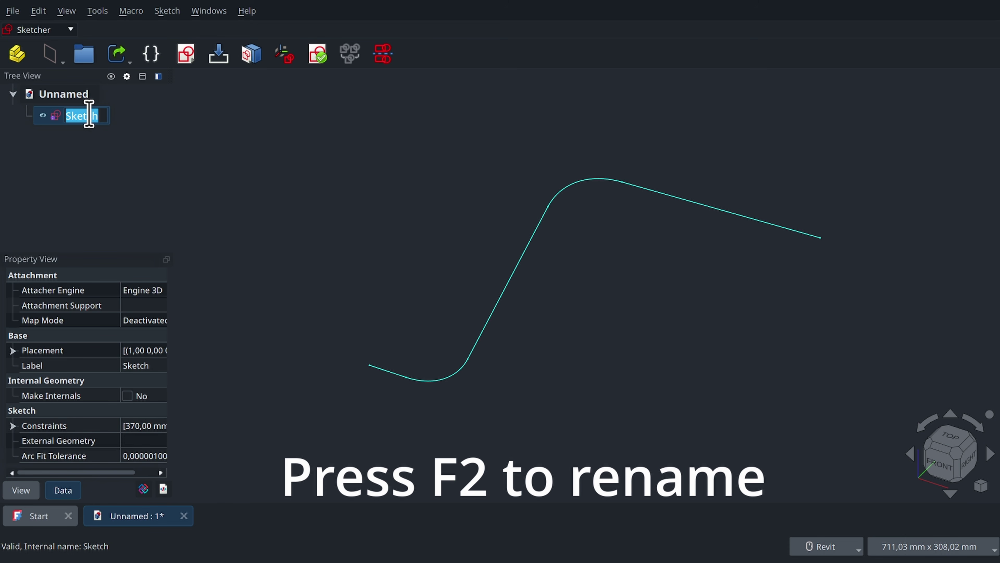
pyautogui.write('Front')
pyautogui.press('Return')
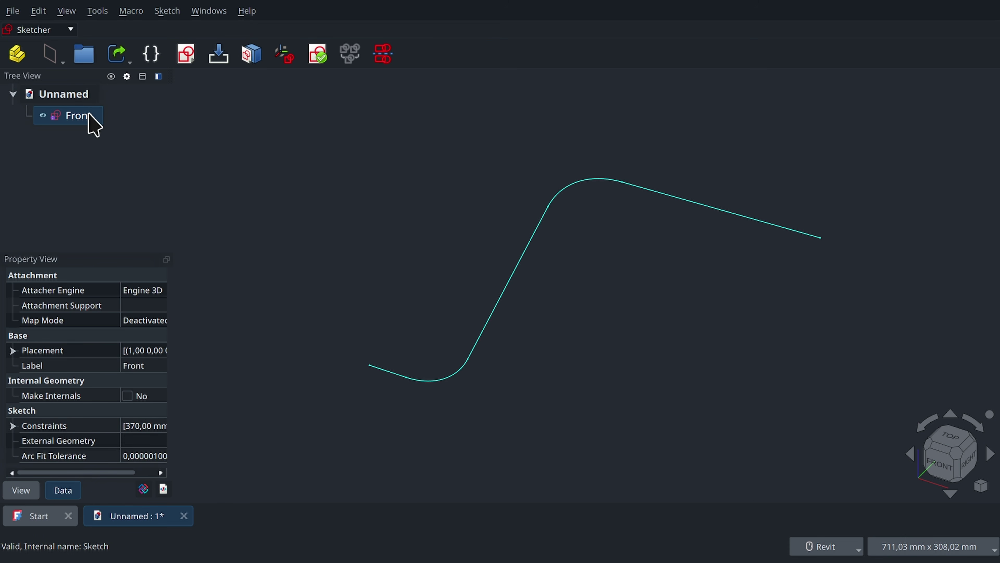
pyautogui.click(240, 147)
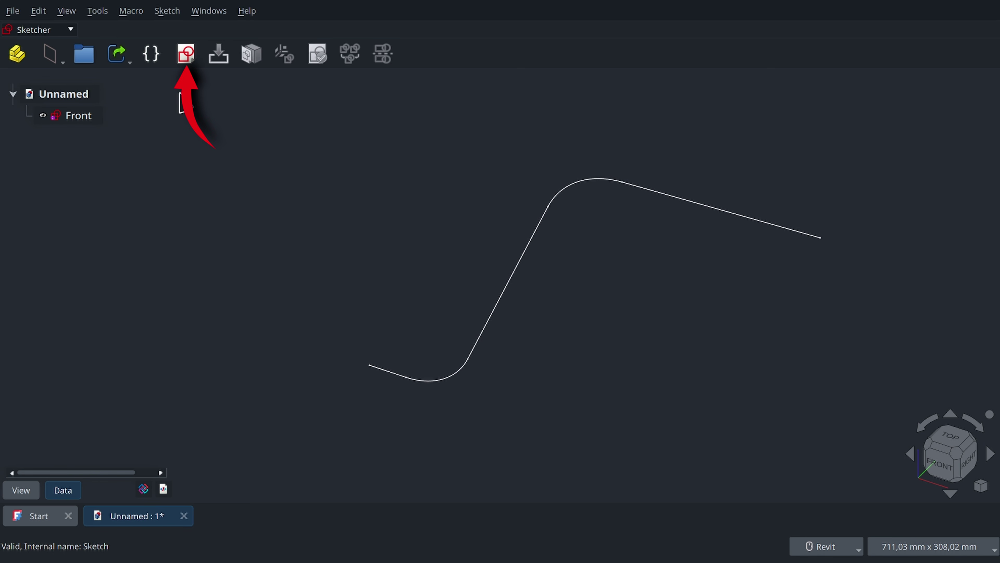
# Create a new sketch on the XY-plane and project the Front profile's upper free end point into it as external geometry
pyautogui.click(185, 53)
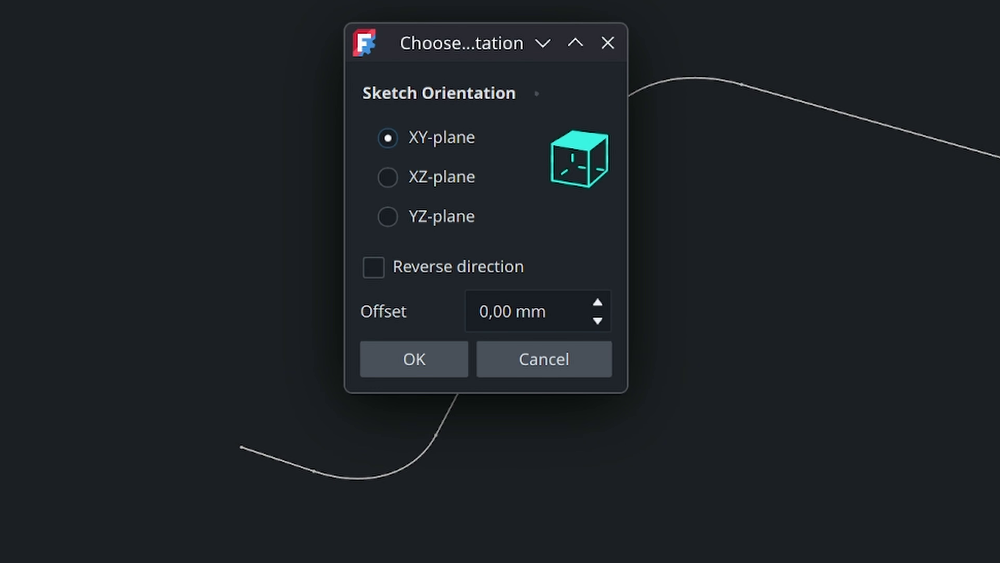
pyautogui.click(427, 351)
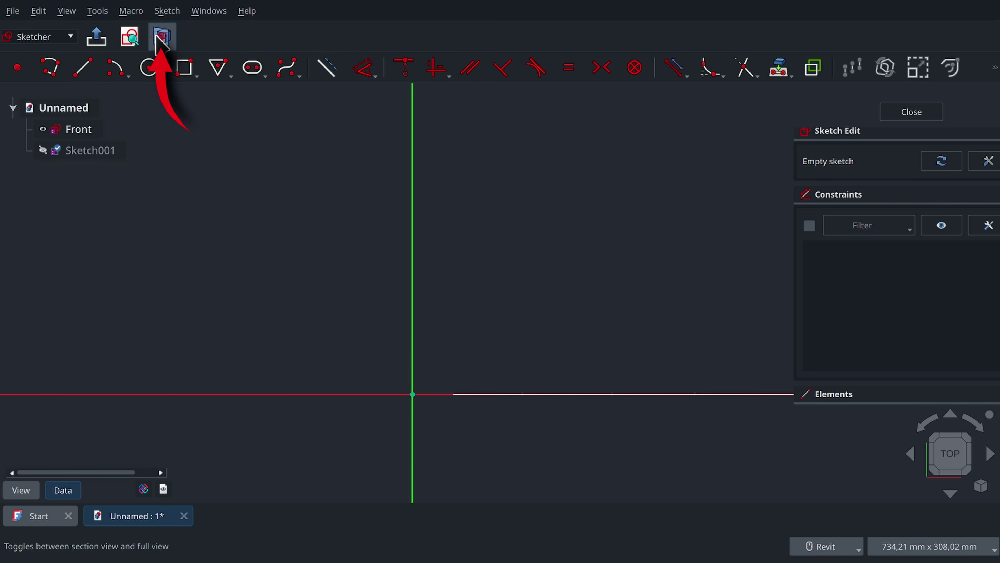
pyautogui.scroll(-3, 643, 398)
pyautogui.moveTo(695, 464)
pyautogui.mouseDown(button='middle')
pyautogui.moveTo(644, 436)
pyautogui.moveTo(496, 407)
pyautogui.moveTo(513, 360)
pyautogui.mouseUp(button='middle')
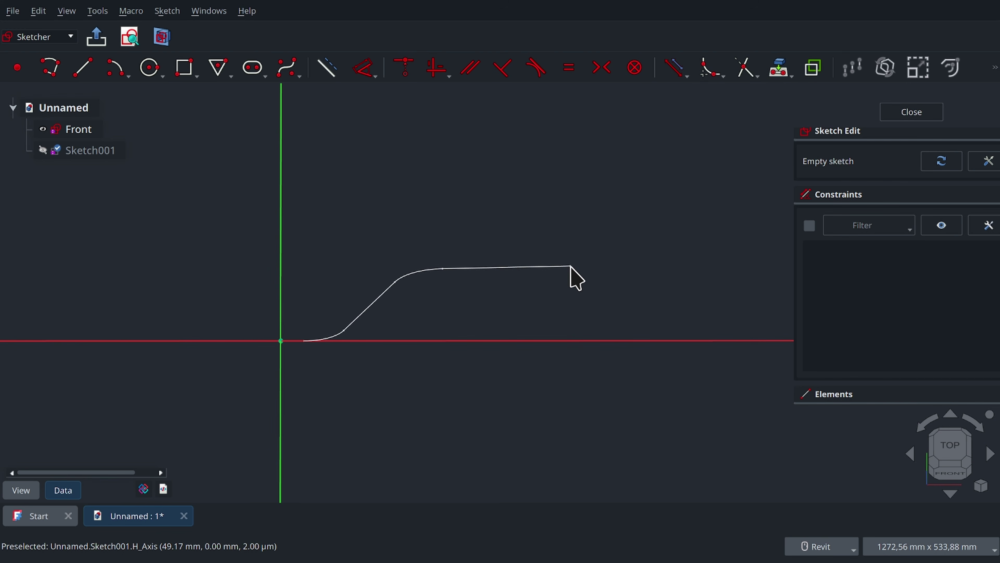
pyautogui.scroll(4, 571, 266)
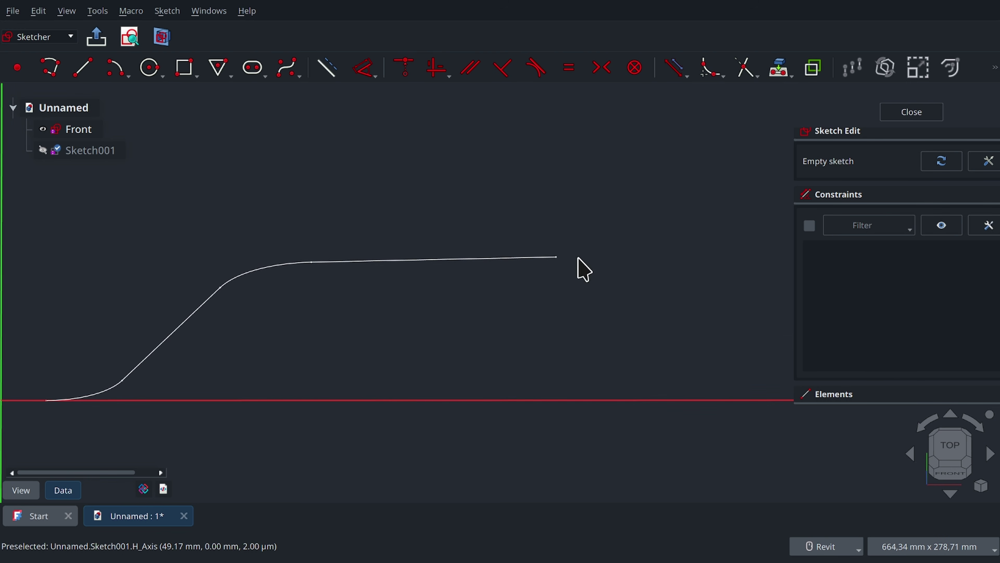
pyautogui.click(784, 71)
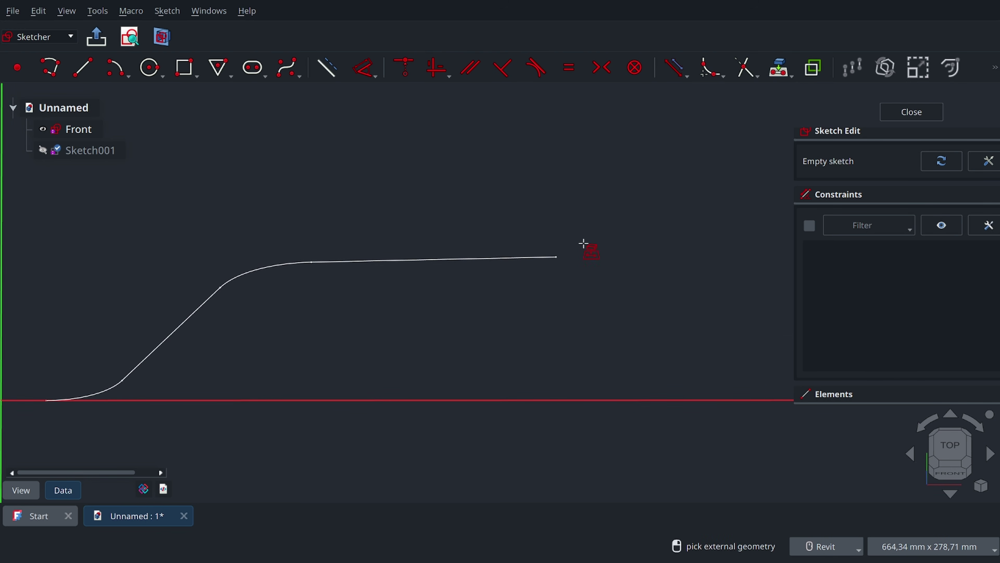
pyautogui.click(558, 256)
pyautogui.rightClick(524, 345)
pyautogui.scroll(-3, 475, 320)
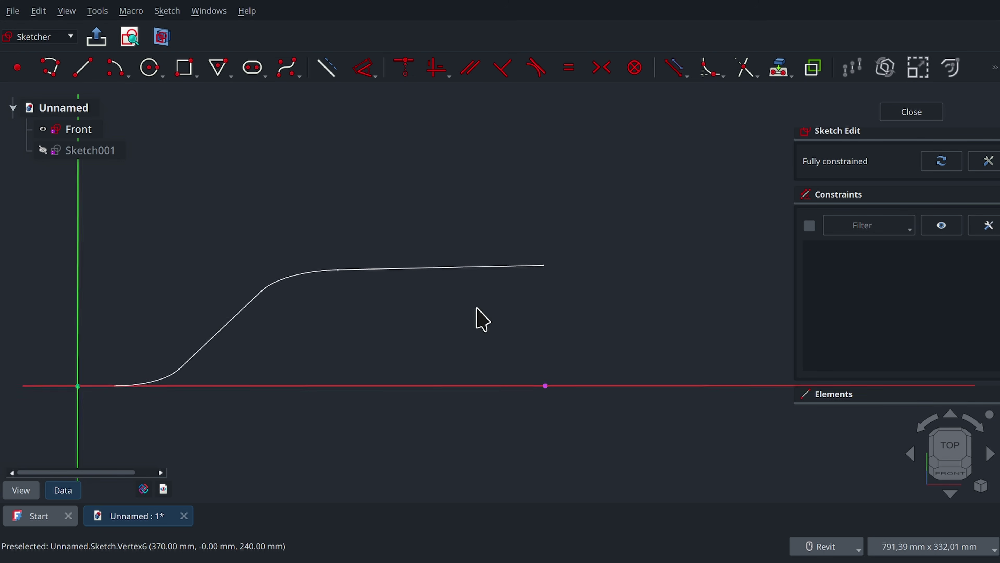
pyautogui.scroll(1, 520, 318)
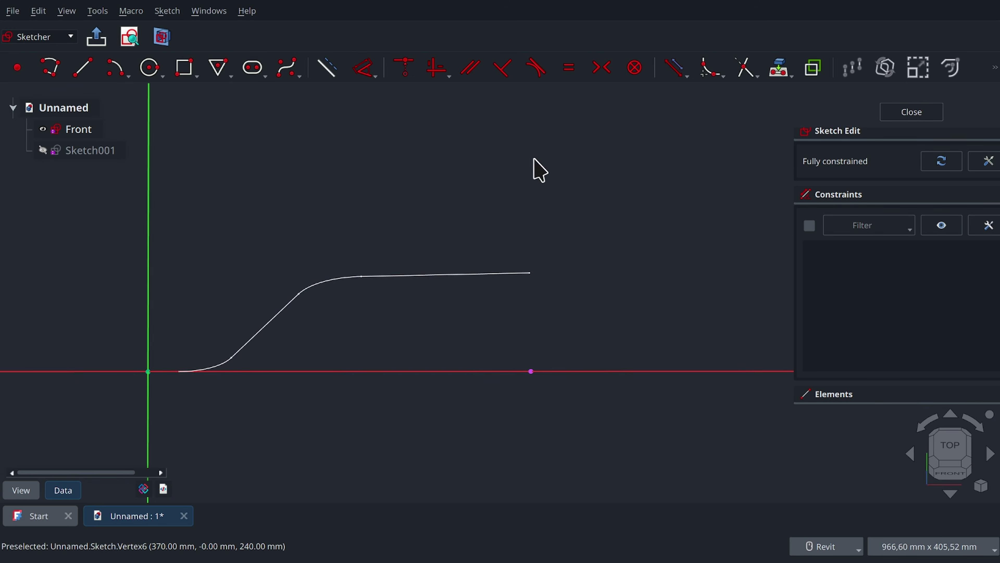
# Return to the top view and turn on the section view to hide the Front profile
pyautogui.click(948, 447)
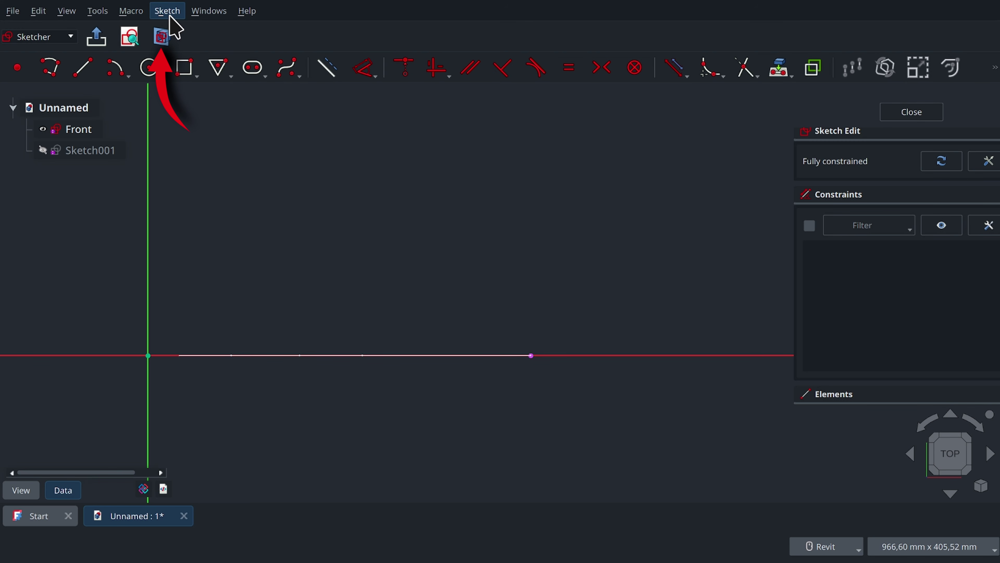
pyautogui.click(164, 35)
pyautogui.click(118, 151)
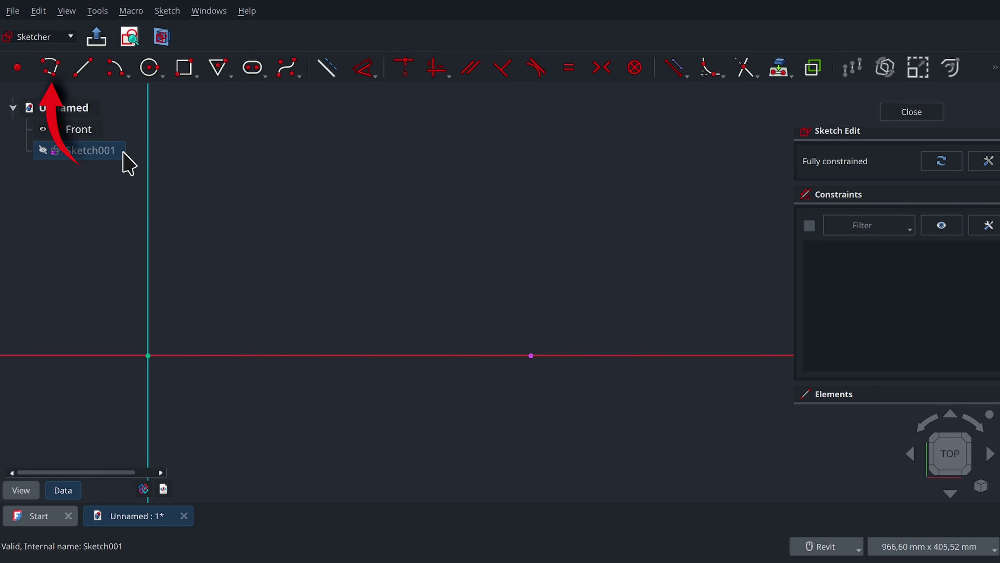
# Draw a polyline from the origin along the horizontal axis, followed by a tangent arc and a tangent line sloping down near the projected point
pyautogui.click(50, 67)
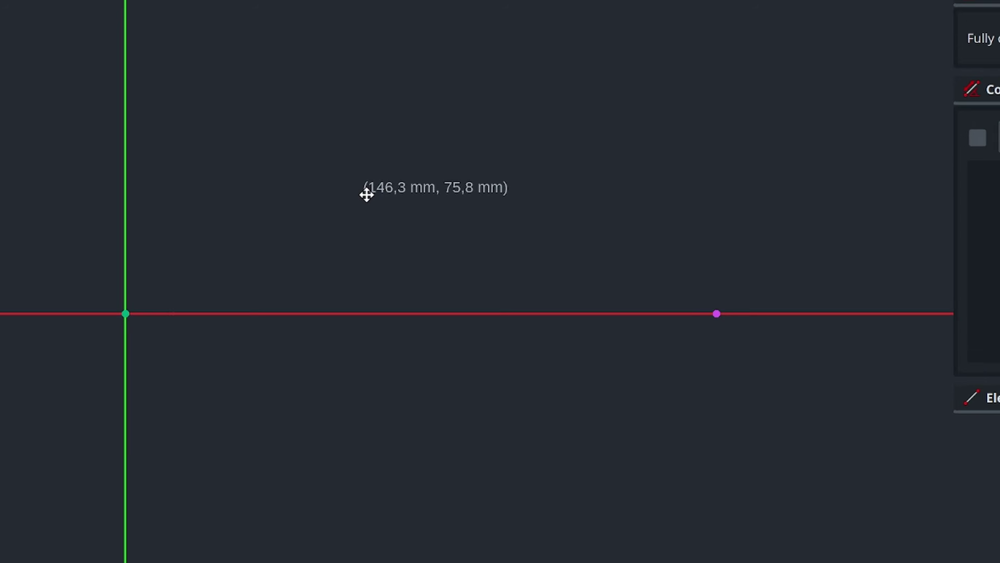
pyautogui.click(61, 296)
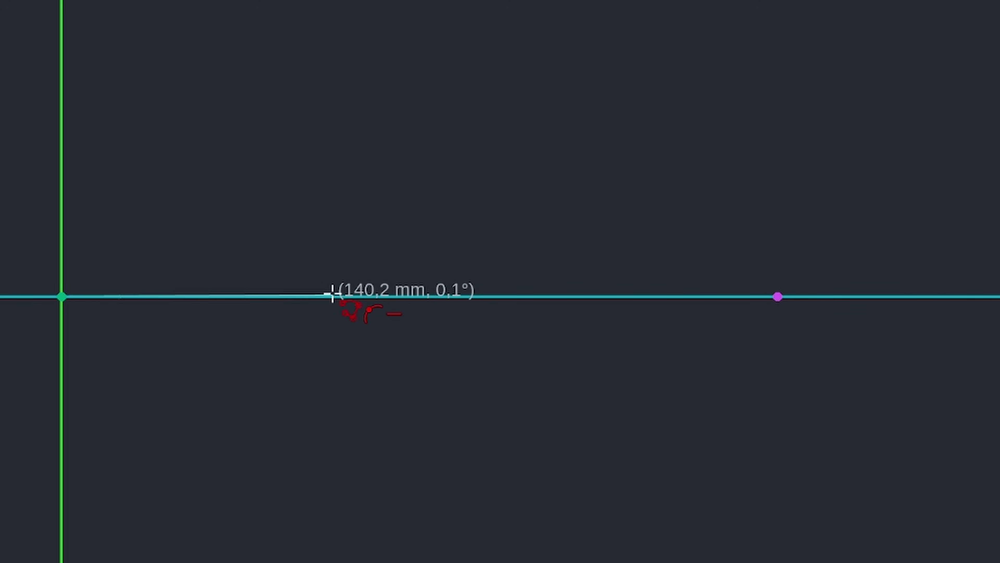
pyautogui.click(374, 296)
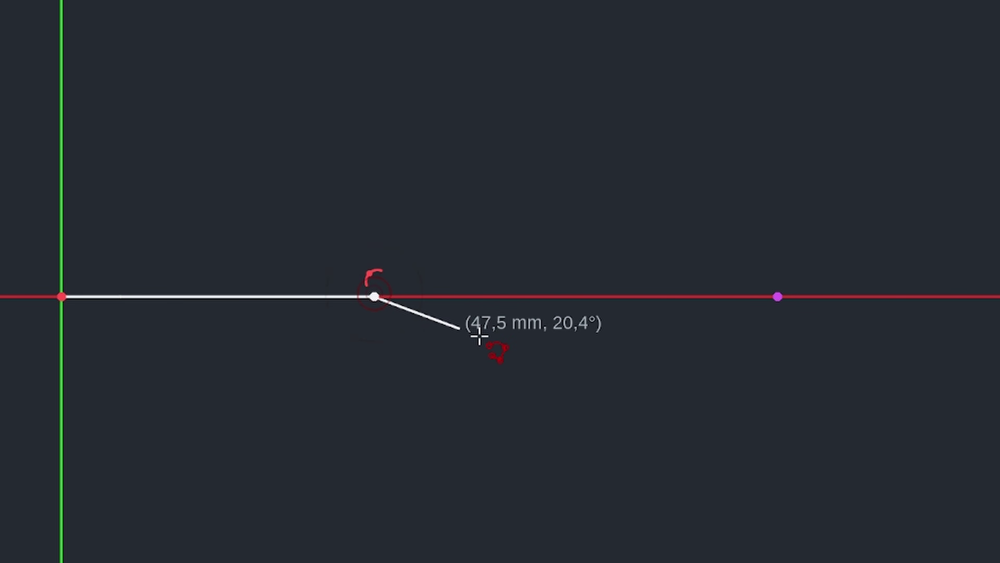
pyautogui.press('m')
pyautogui.press('m')
pyautogui.press('m')
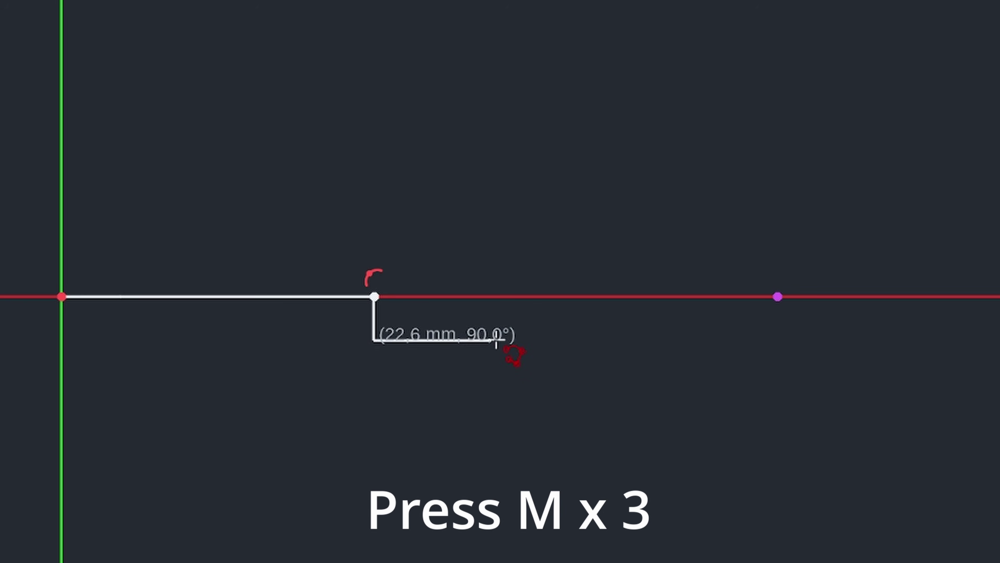
pyautogui.press('m')
pyautogui.press('m')
pyautogui.click(495, 311)
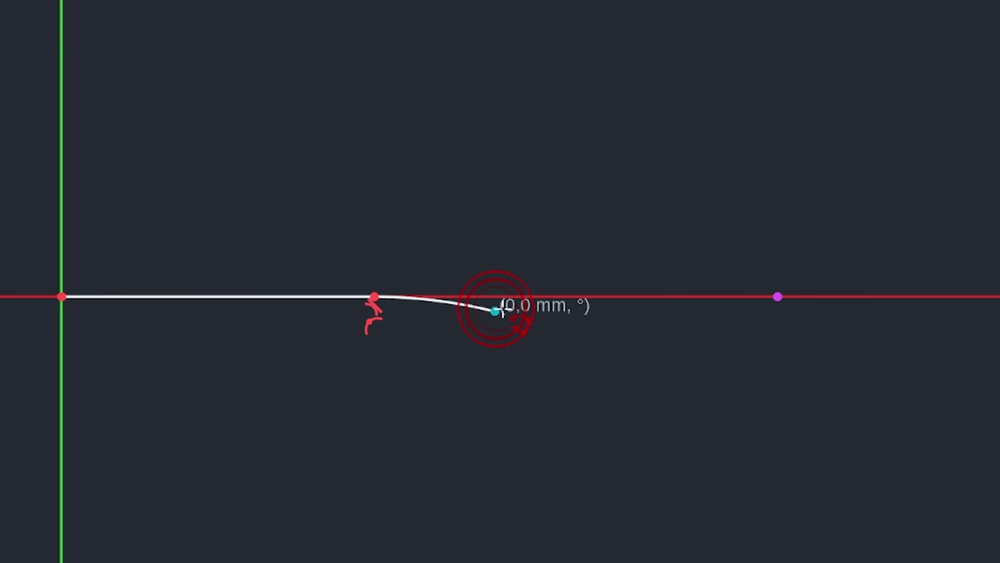
pyautogui.click(786, 383)
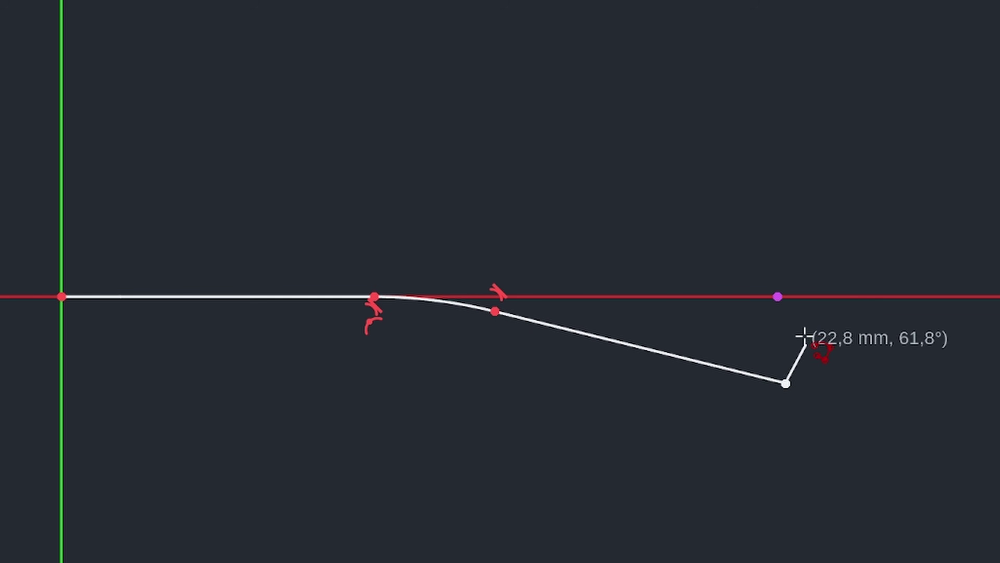
pyautogui.rightClick(871, 356)
pyautogui.rightClick(871, 355)
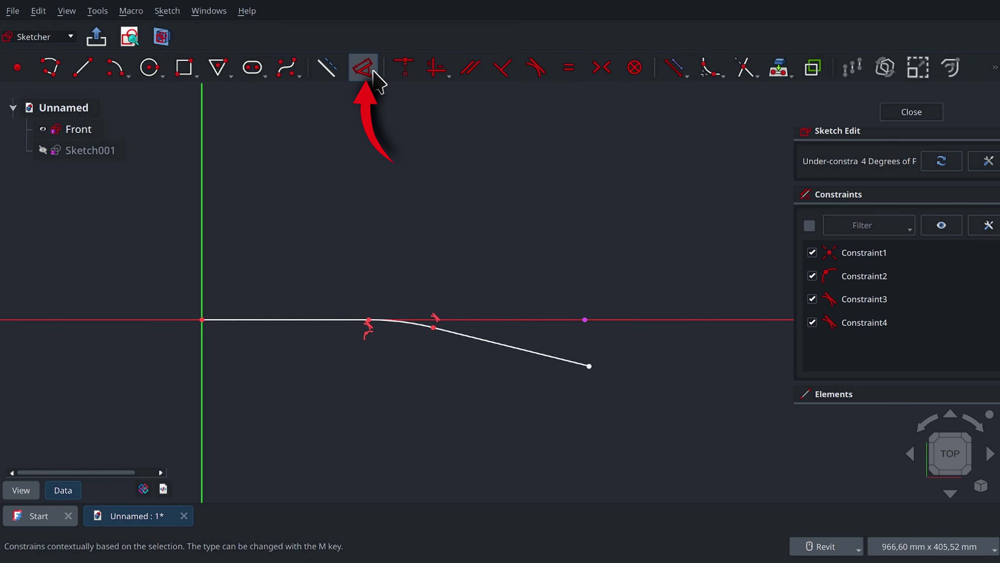
# Constrain the angle between the horizontal axis and the sloping end line to 5°
pyautogui.click(373, 78)
pyautogui.click(562, 319)
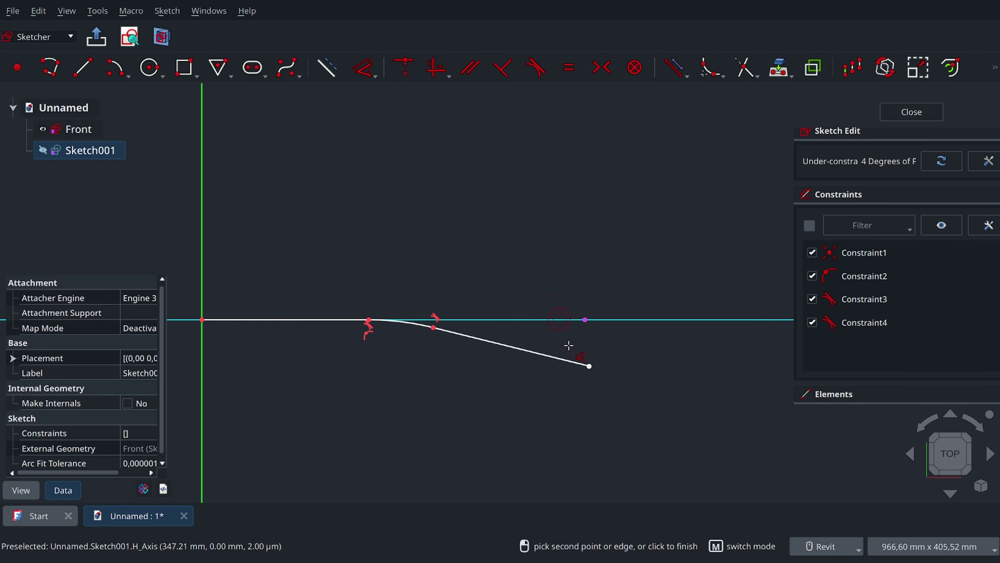
pyautogui.click(561, 357)
pyautogui.click(608, 345)
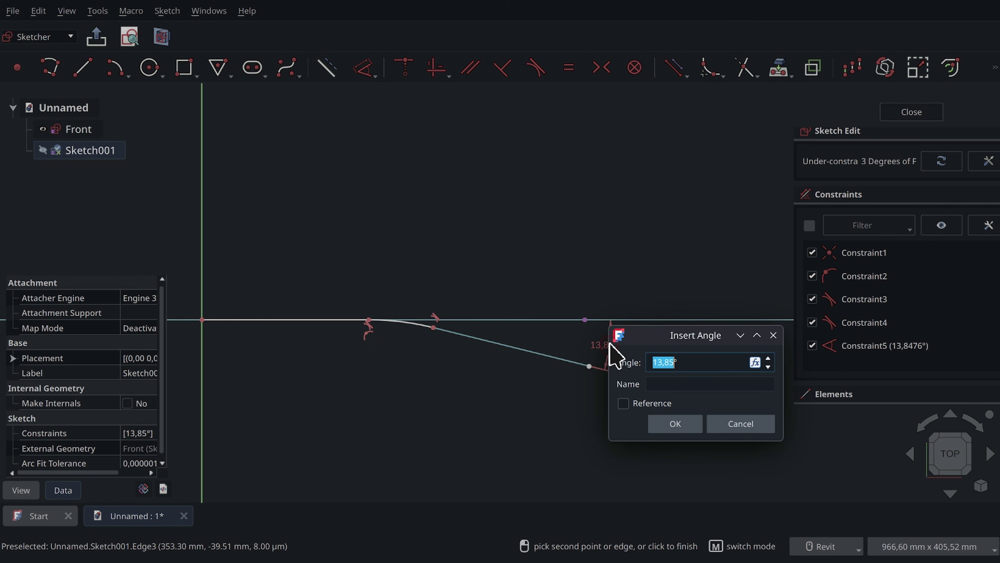
pyautogui.press('Return')
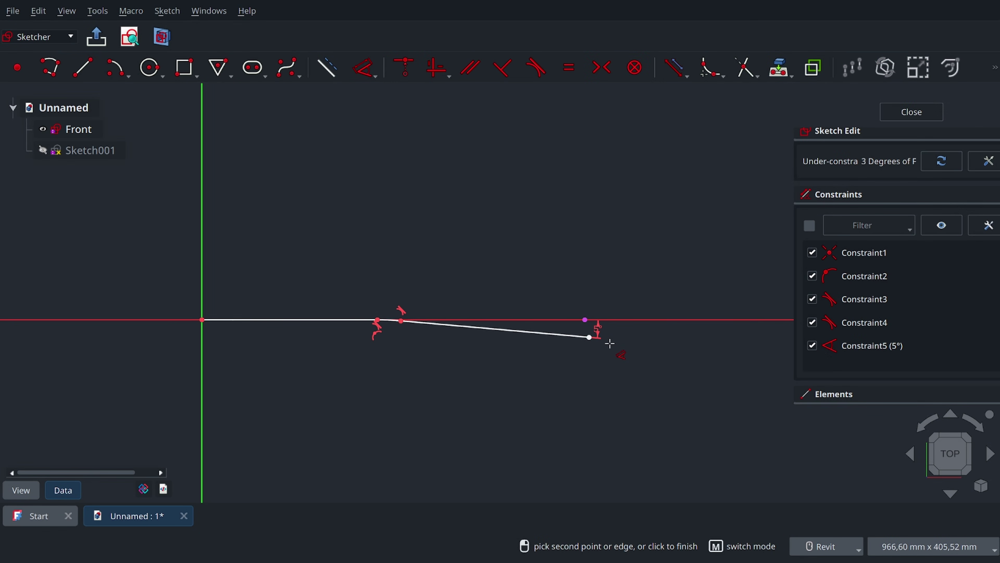
# Dimension the end of the straight first segment 170 mm from the origin
pyautogui.click(377, 319)
pyautogui.click(328, 360)
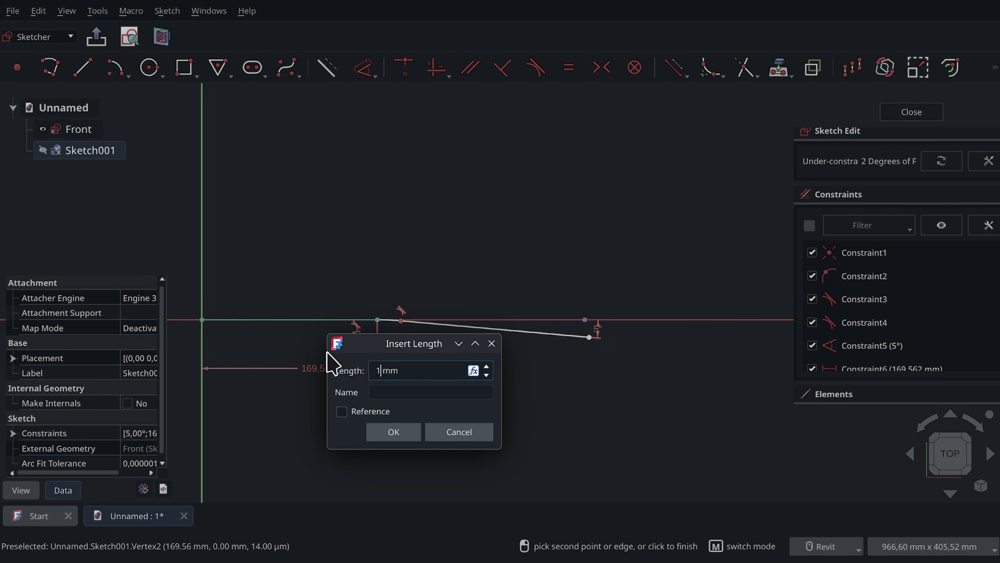
pyautogui.press('Return')
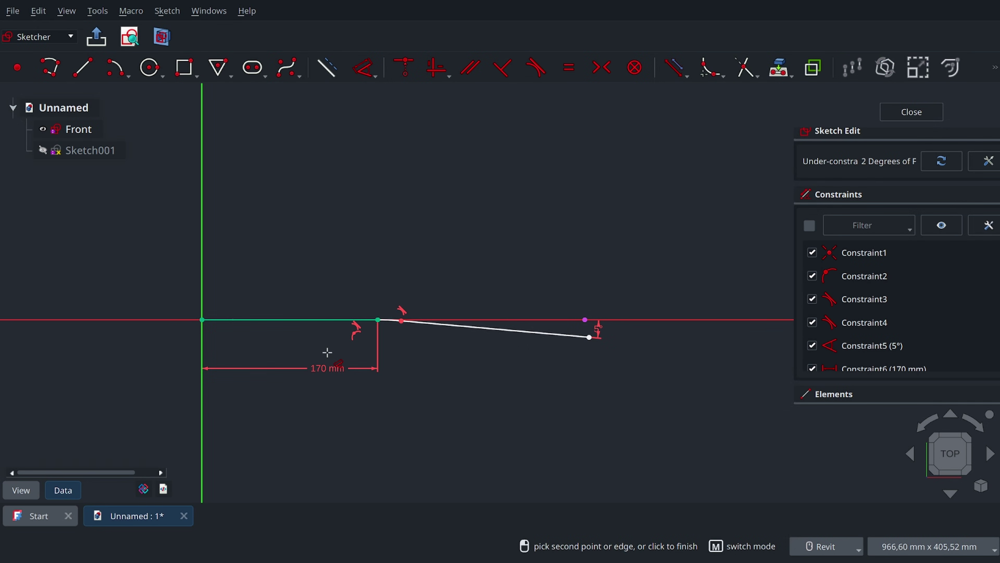
# Set the tangent arc's radius to 700 mm and finish dimensioning
pyautogui.click(394, 321)
pyautogui.click(391, 377)
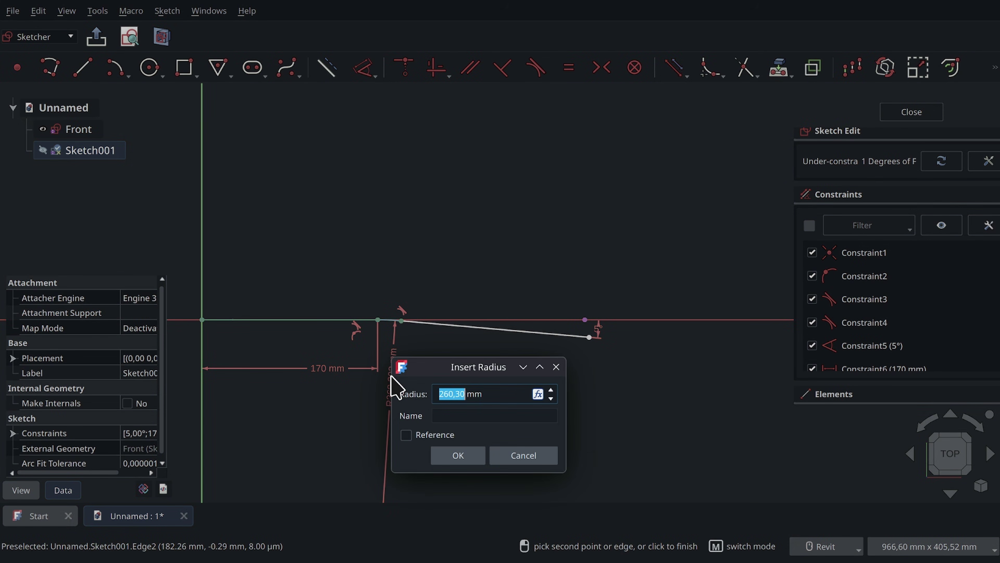
pyautogui.write('700')
pyautogui.press('Return')
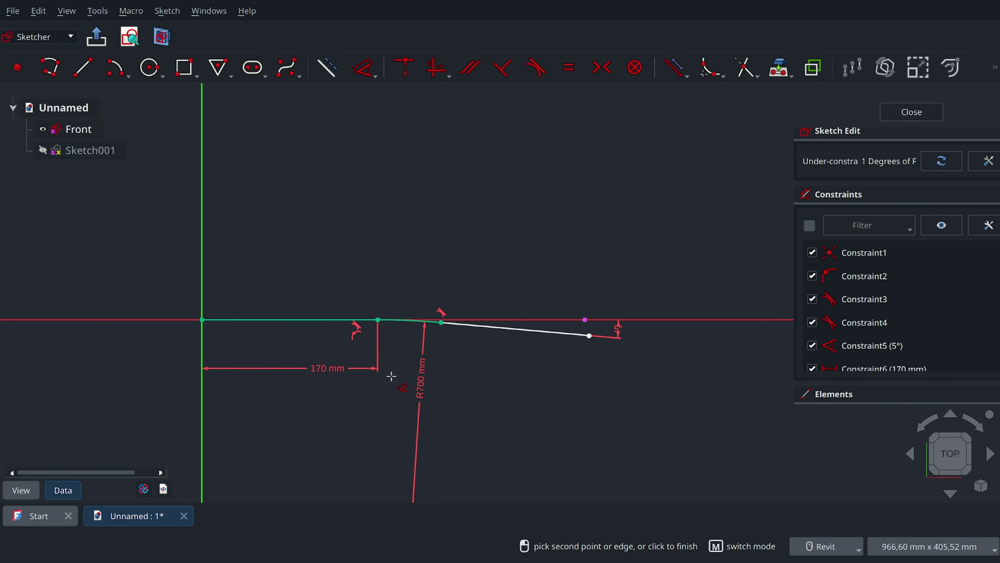
pyautogui.rightClick(584, 370)
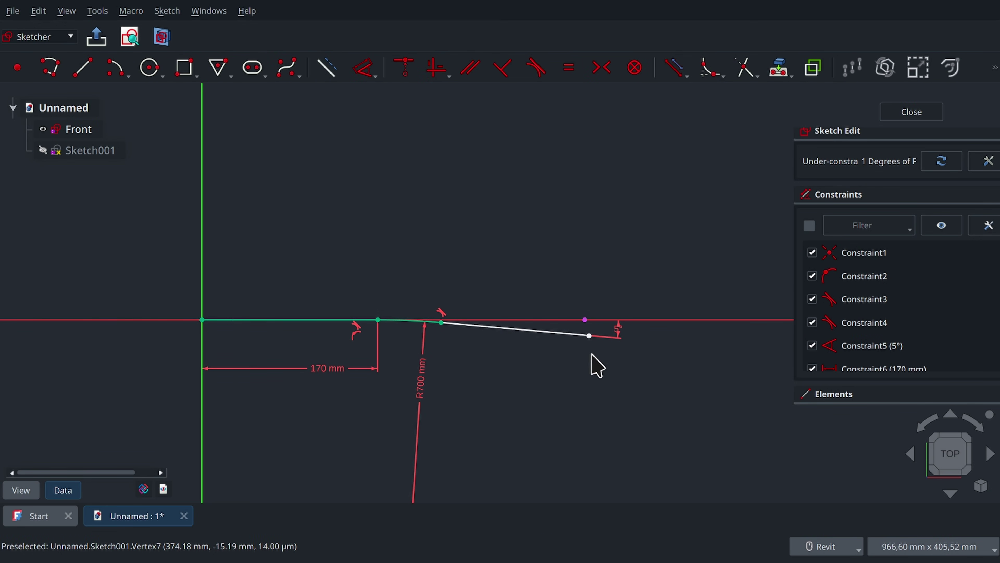
# Constrain the sloping line's free end vertically in line with the projected point and close the sketch
pyautogui.click(590, 336)
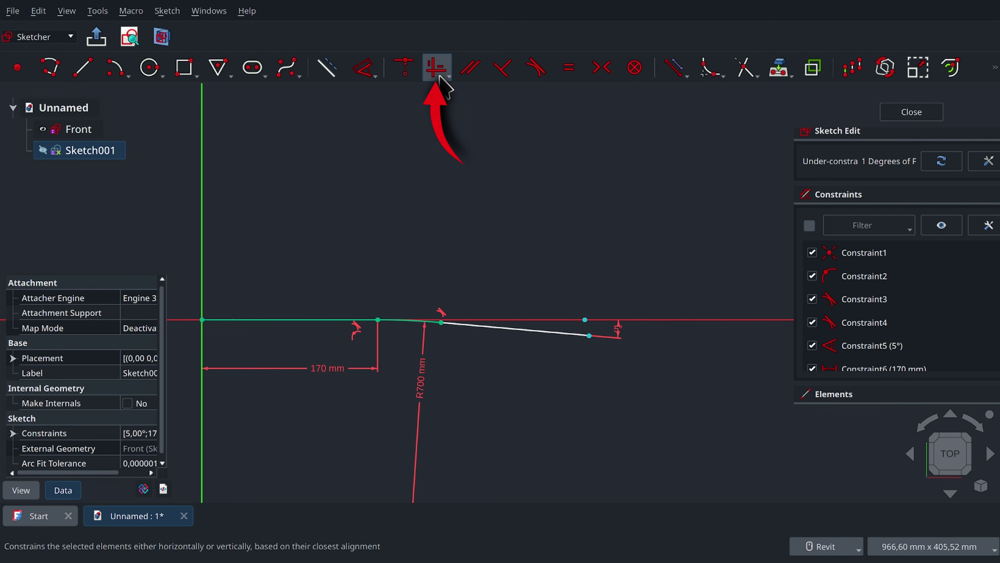
pyautogui.click(437, 67)
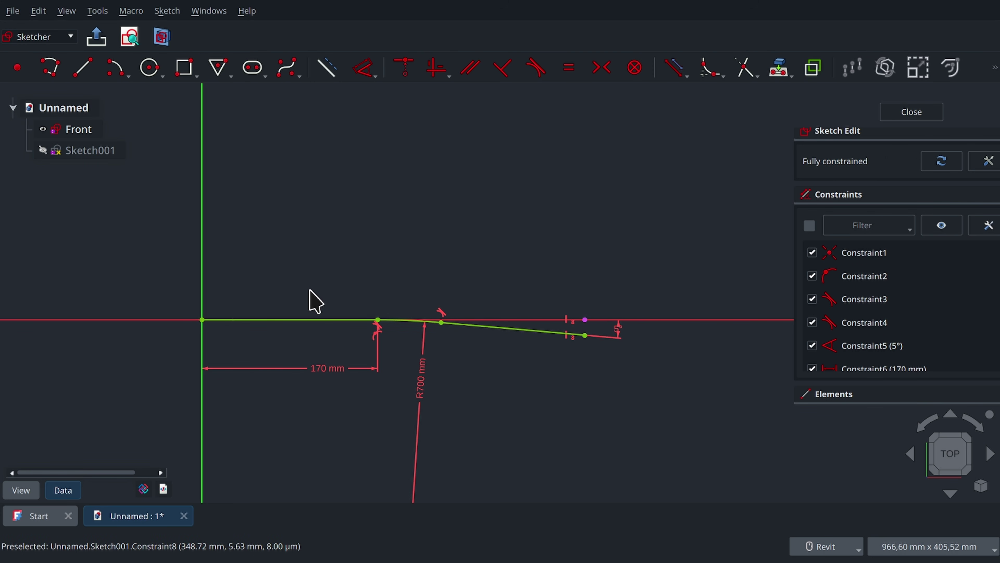
pyautogui.click(915, 113)
pyautogui.scroll(-2, 614, 236)
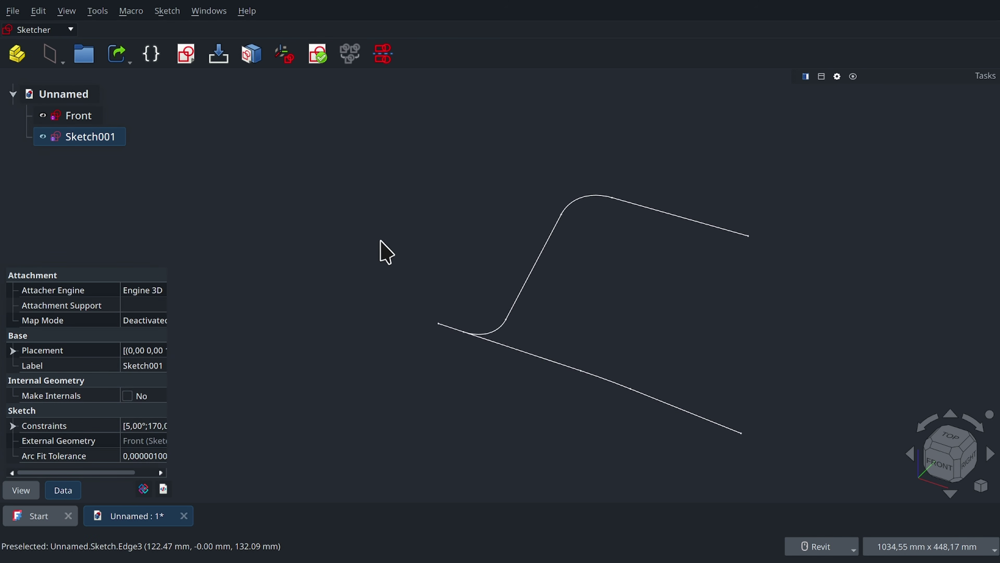
# Rename the finished XY-plane sketch as Top
pyautogui.click(85, 137)
pyautogui.write('Top')
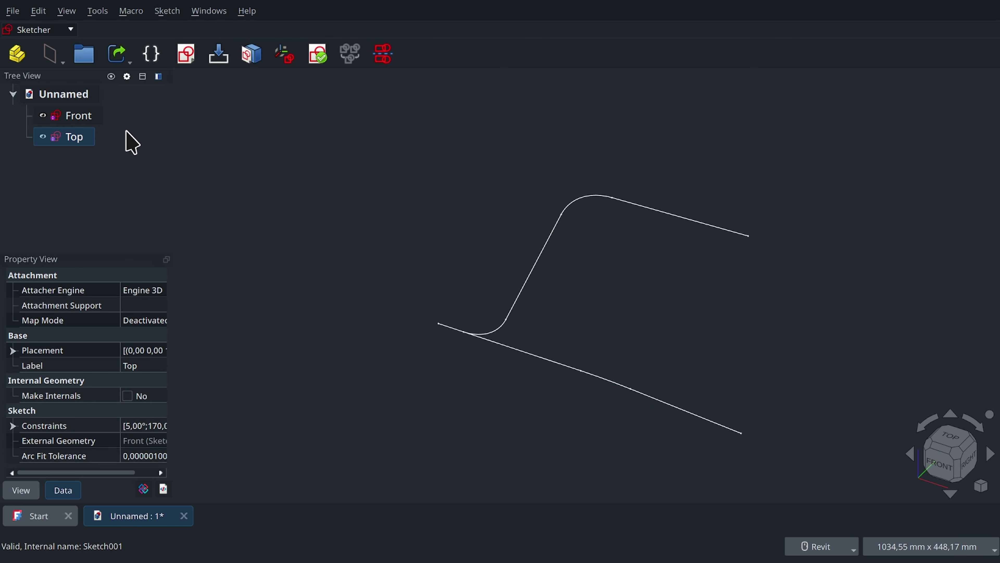
pyautogui.click(279, 179)
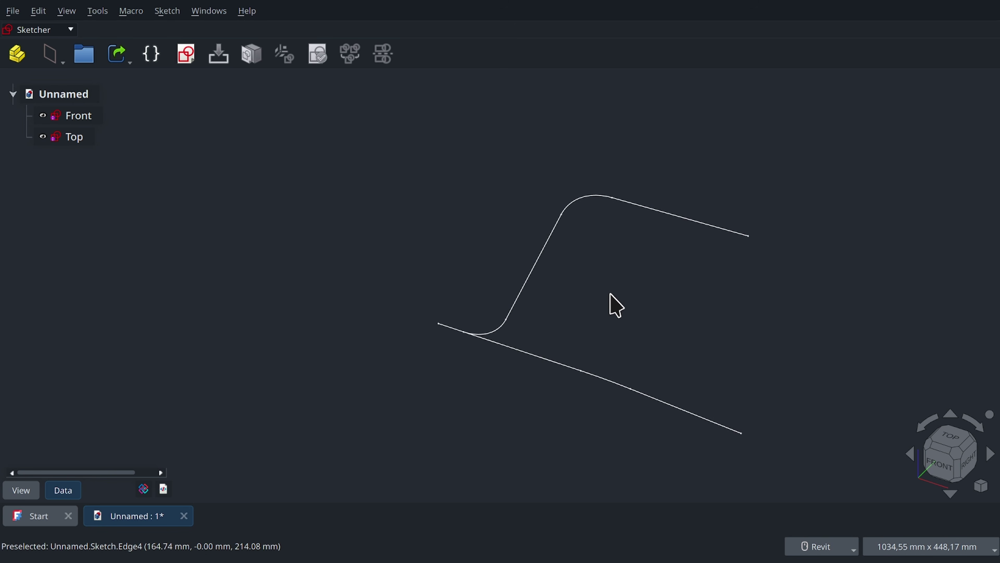
# Switch to the Part workbench and create a group named Sketches
pyautogui.moveTo(610, 294)
pyautogui.keyDown('shift'); pyautogui.mouseDown(button='middle')
pyautogui.moveTo(616, 328)
pyautogui.moveTo(478, 199)
pyautogui.moveTo(643, 168)
pyautogui.moveTo(523, 228)
pyautogui.moveTo(636, 308)
pyautogui.mouseUp(button='middle'); pyautogui.keyUp('shift')
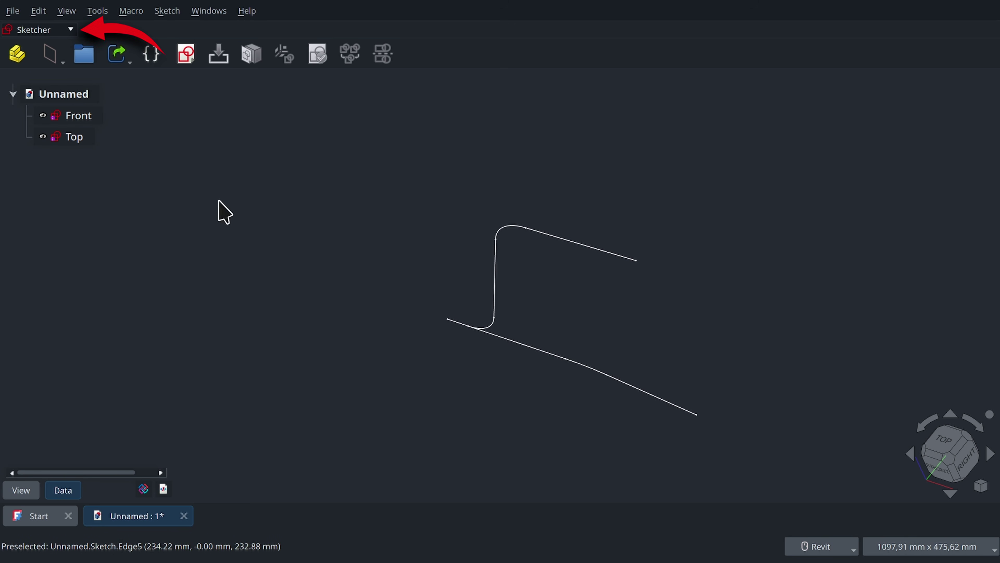
pyautogui.click(70, 29)
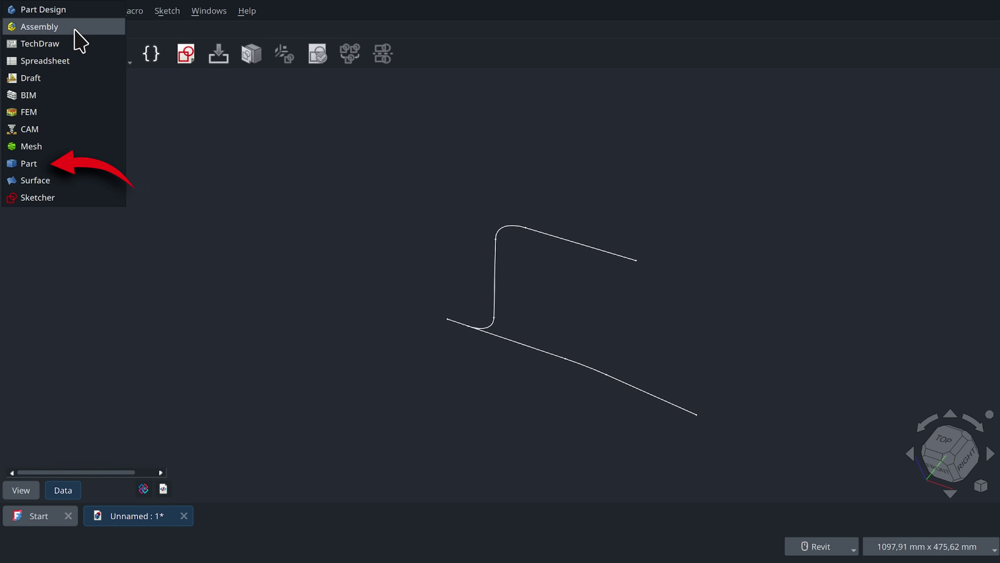
pyautogui.click(40, 163)
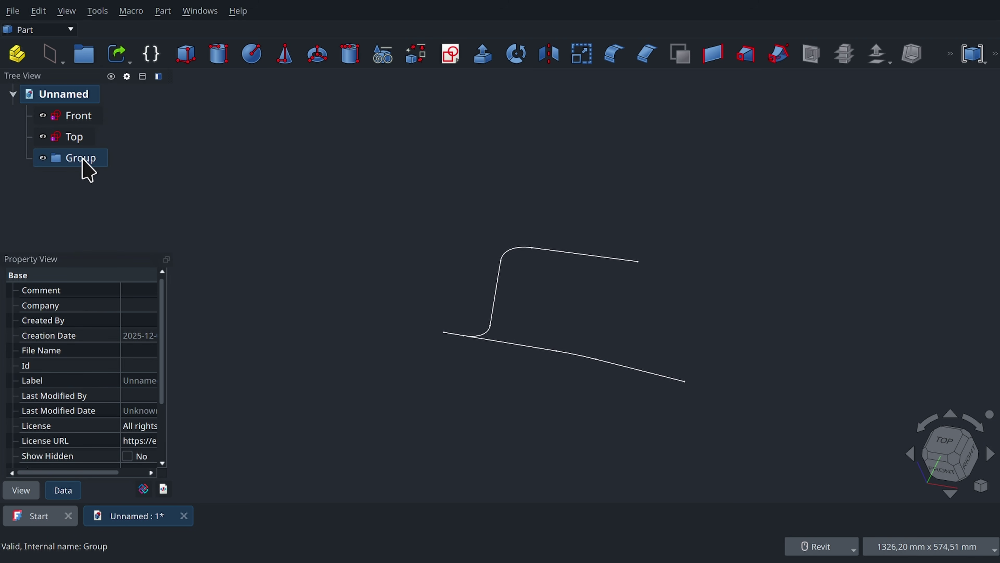
pyautogui.click(83, 161)
pyautogui.click(82, 159)
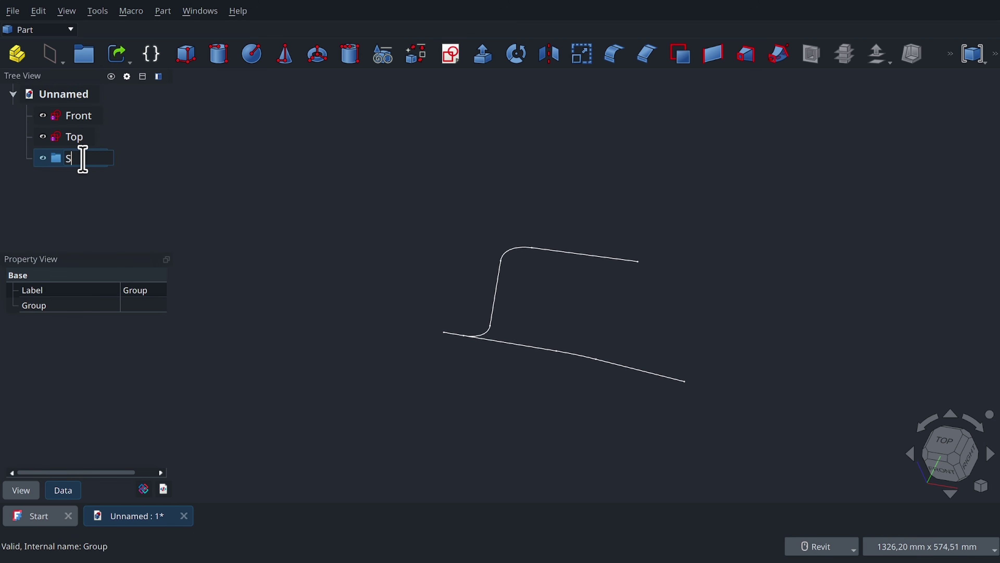
pyautogui.write('Sketches')
pyautogui.press('Return')
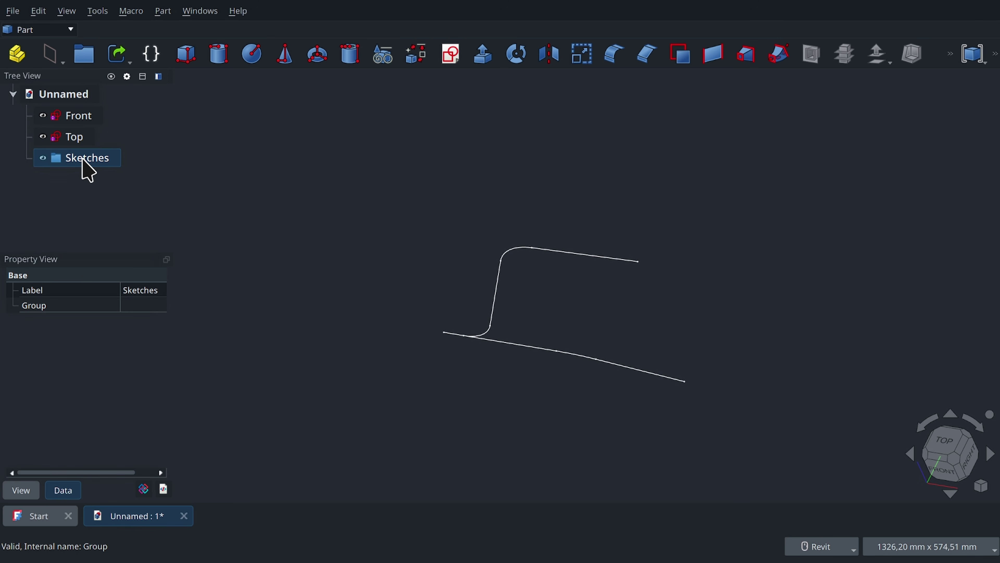
# Move the Front and Top sketches into the Sketches group and expand the group
pyautogui.click(78, 116)
pyautogui.keyDown('ctrl'); pyautogui.click(75, 137); pyautogui.keyUp('ctrl')
pyautogui.moveTo(75, 137); pyautogui.dragTo(87, 158)
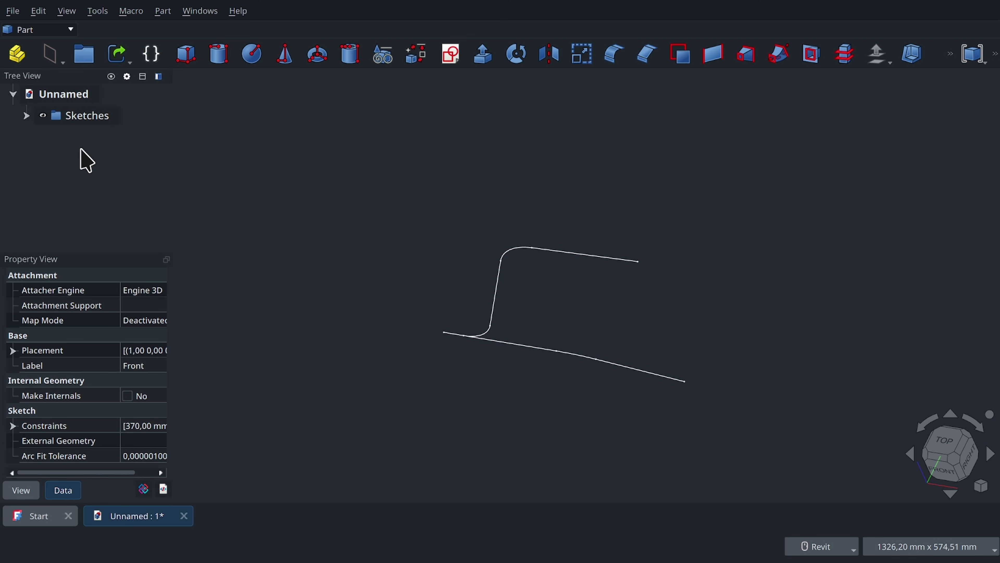
pyautogui.click(157, 145)
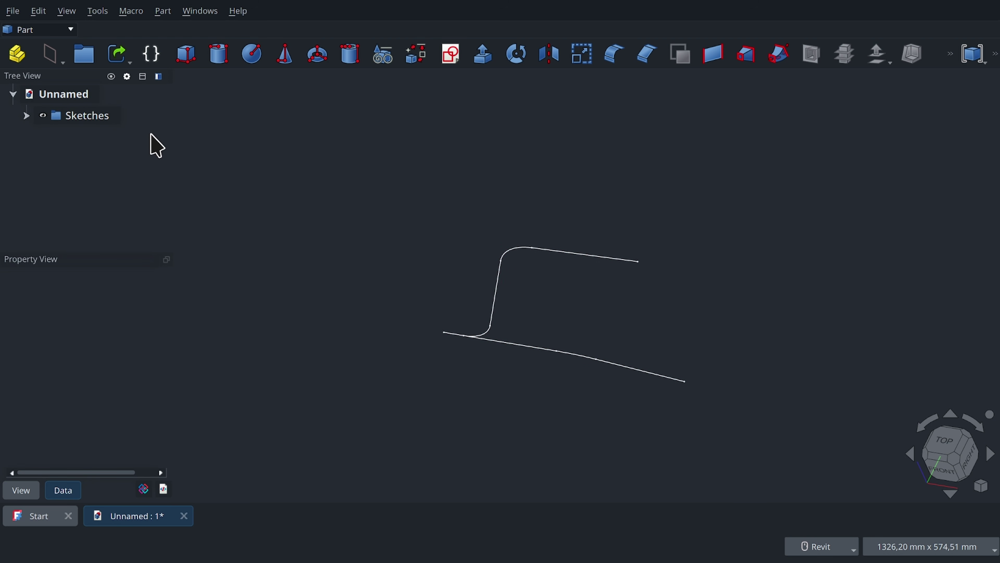
pyautogui.click(26, 115)
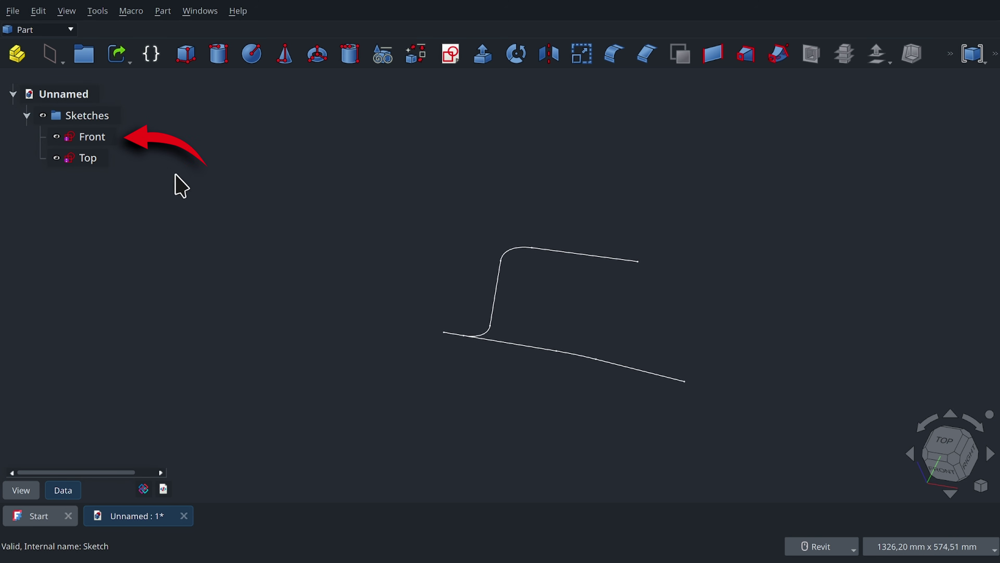
# Extrude the Front sketch symmetrically along its normal with a length of 300 mm
pyautogui.click(99, 142)
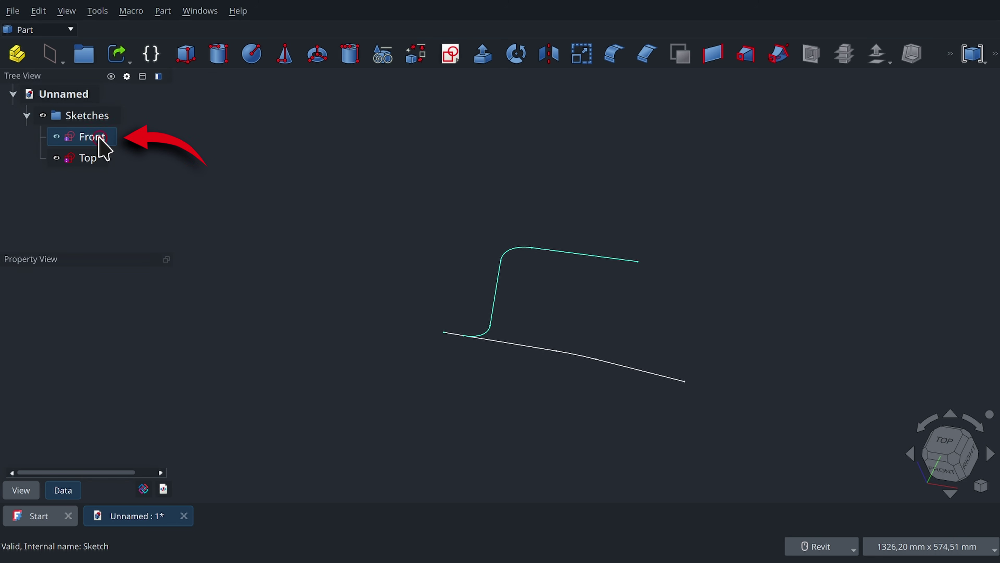
pyautogui.click(497, 56)
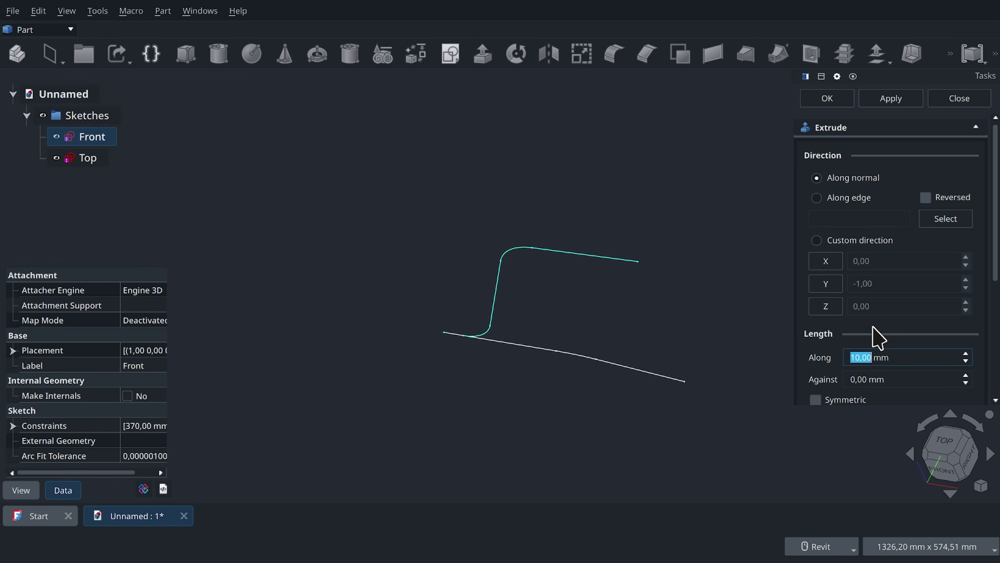
pyautogui.write('300')
pyautogui.click(815, 399)
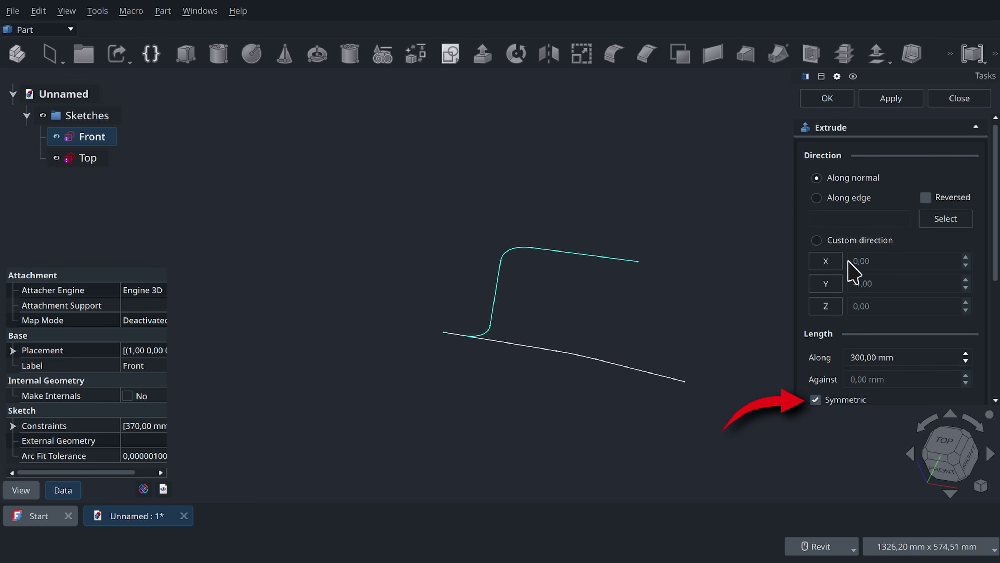
pyautogui.click(826, 100)
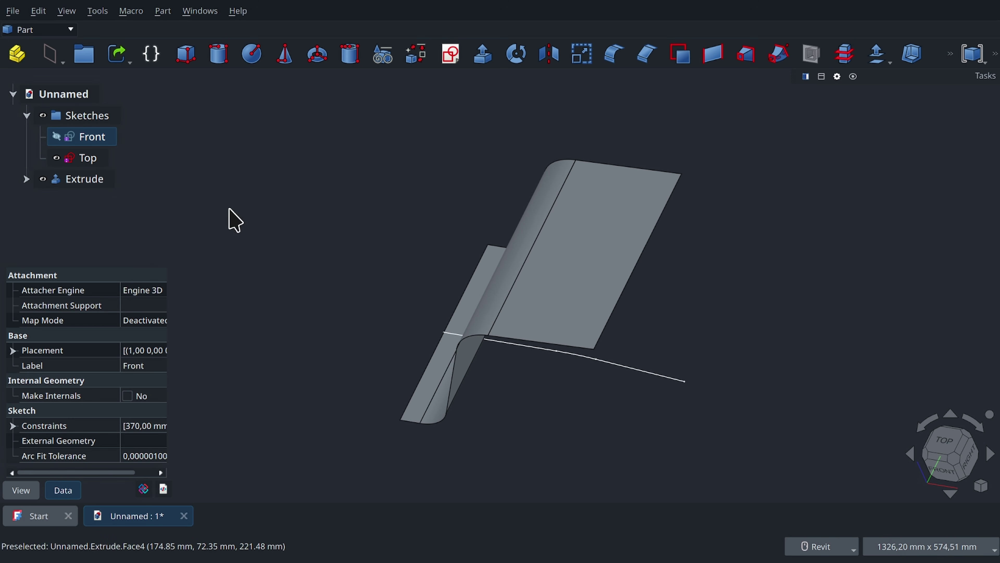
# Extrude the Top sketch symmetrically along its normal with a length of 500 mm
pyautogui.click(85, 158)
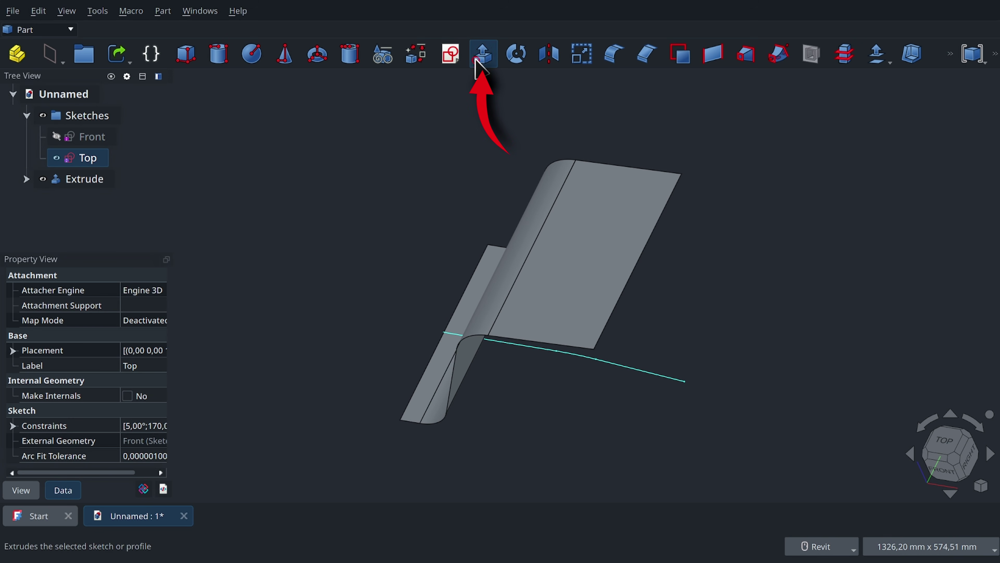
pyautogui.click(483, 54)
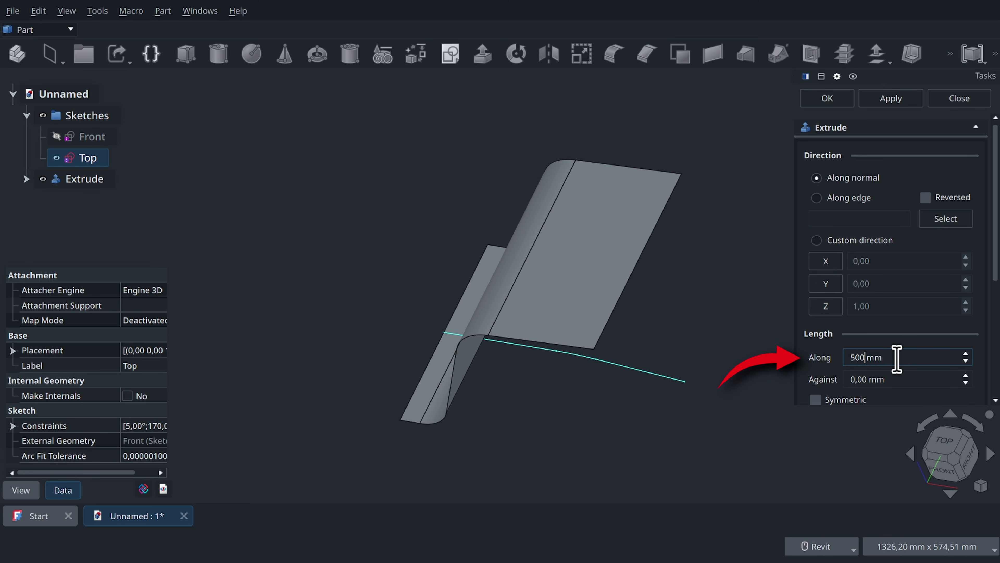
pyautogui.write('500,')
pyautogui.click(816, 399)
pyautogui.click(838, 102)
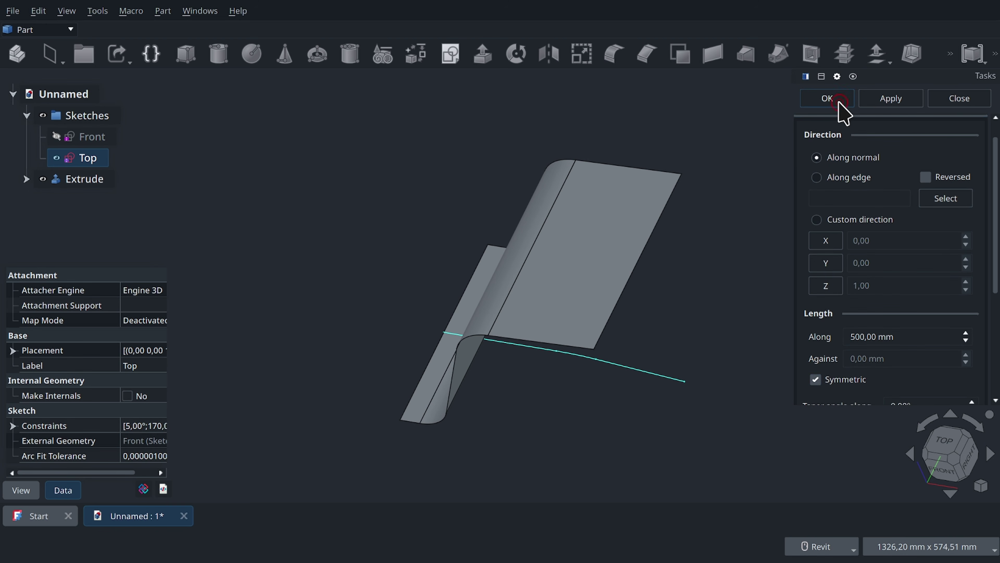
pyautogui.click(737, 240)
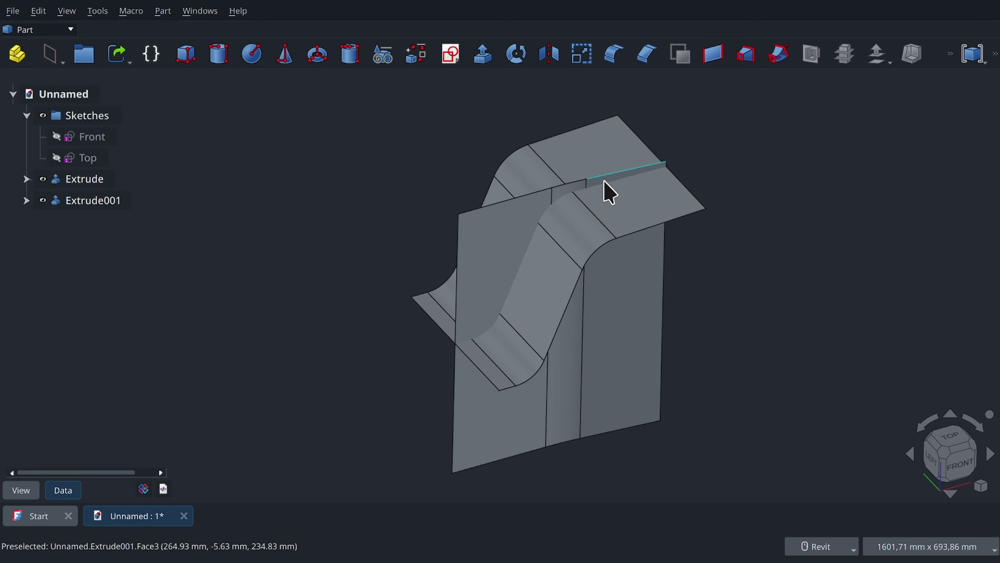
pyautogui.keyDown('shift'); pyautogui.moveTo(664, 163); pyautogui.dragTo(677, 217, button='middle'); pyautogui.keyUp('shift')
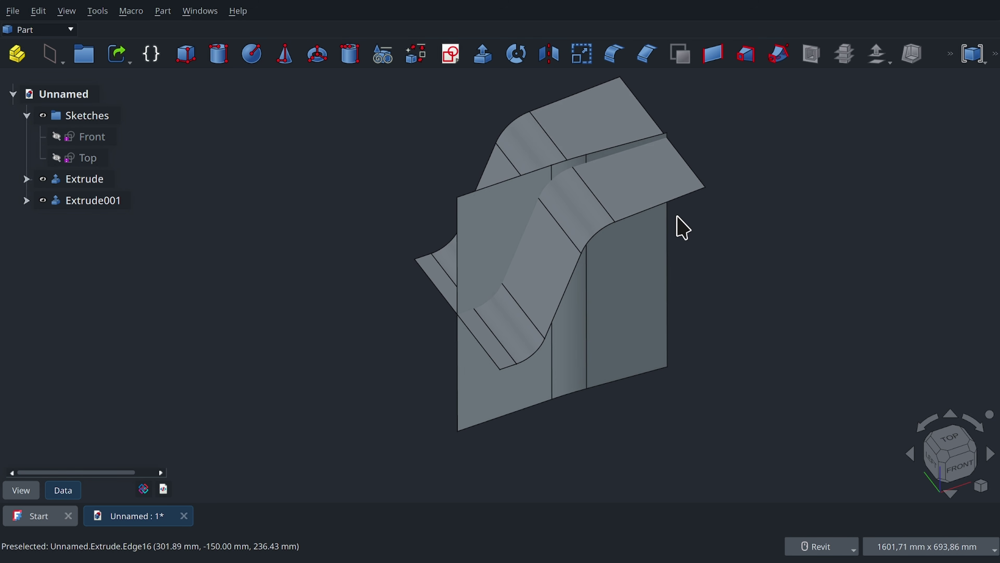
# Create a Section curve from the two extruded surfaces and move it into the Sketches group
pyautogui.click(84, 180)
pyautogui.keyDown('ctrl'); pyautogui.click(103, 201); pyautogui.keyUp('ctrl')
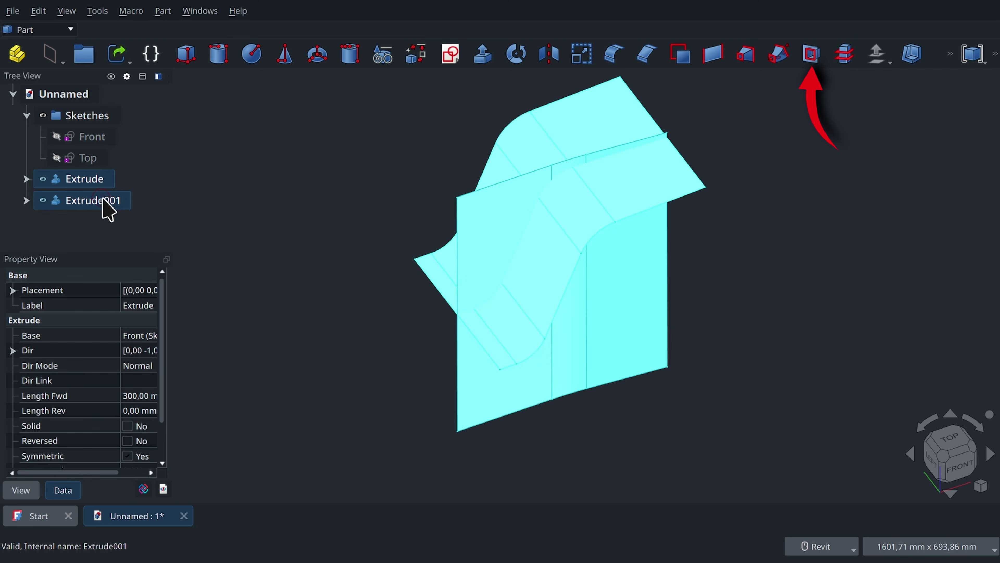
pyautogui.click(811, 55)
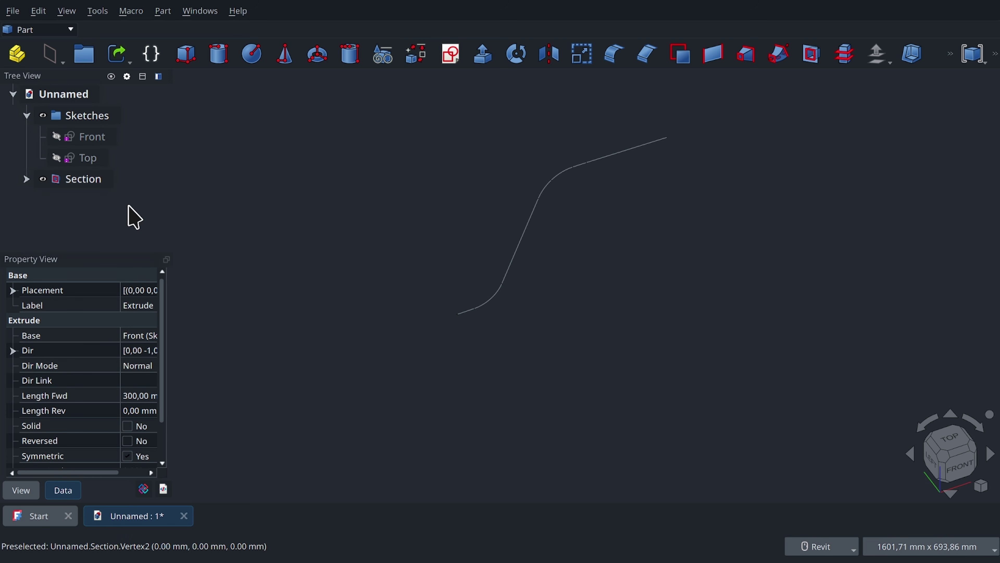
pyautogui.moveTo(81, 179); pyautogui.dragTo(125, 132)
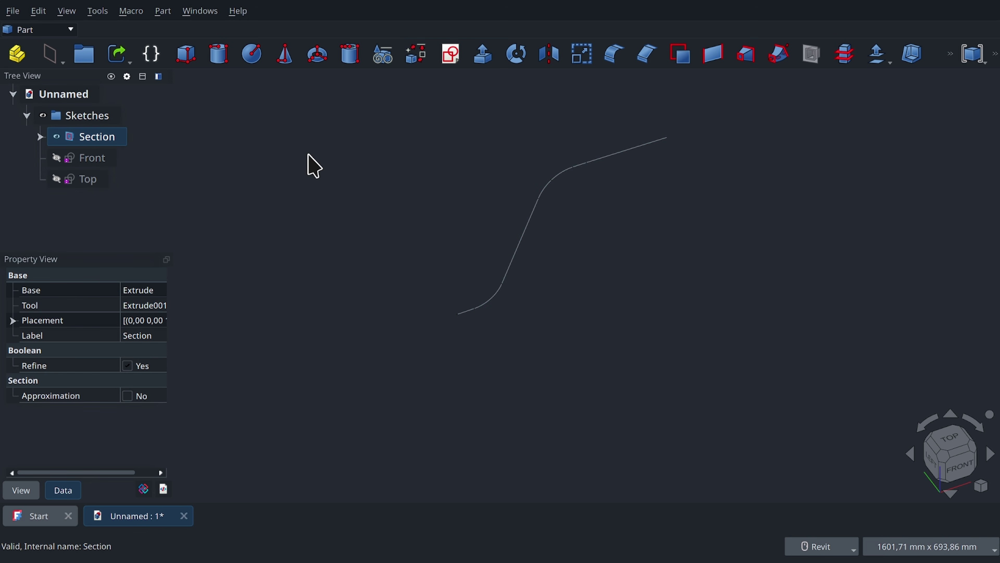
pyautogui.click(315, 169)
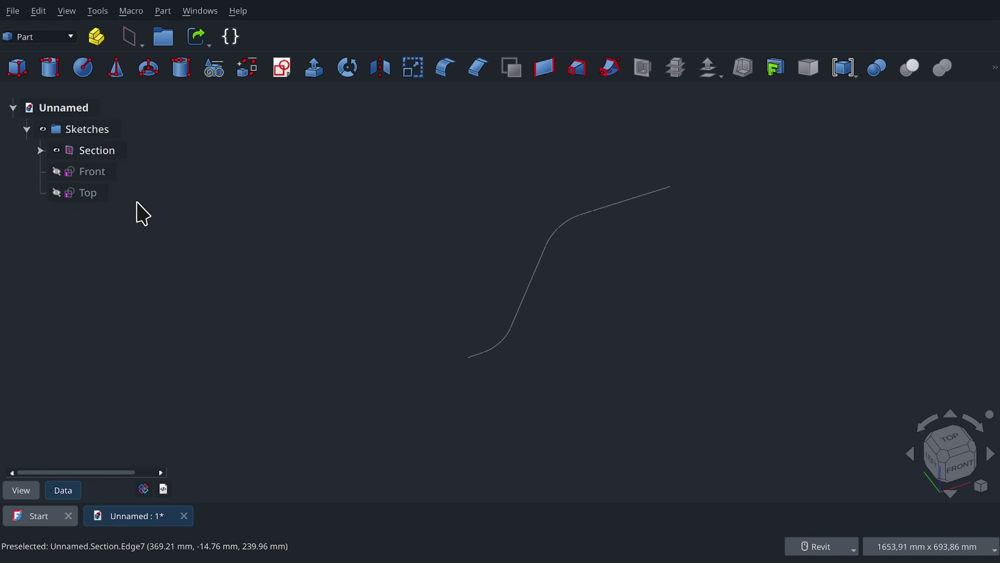
# Hide the Section curve and show the Front and Top sketches
pyautogui.click(57, 151)
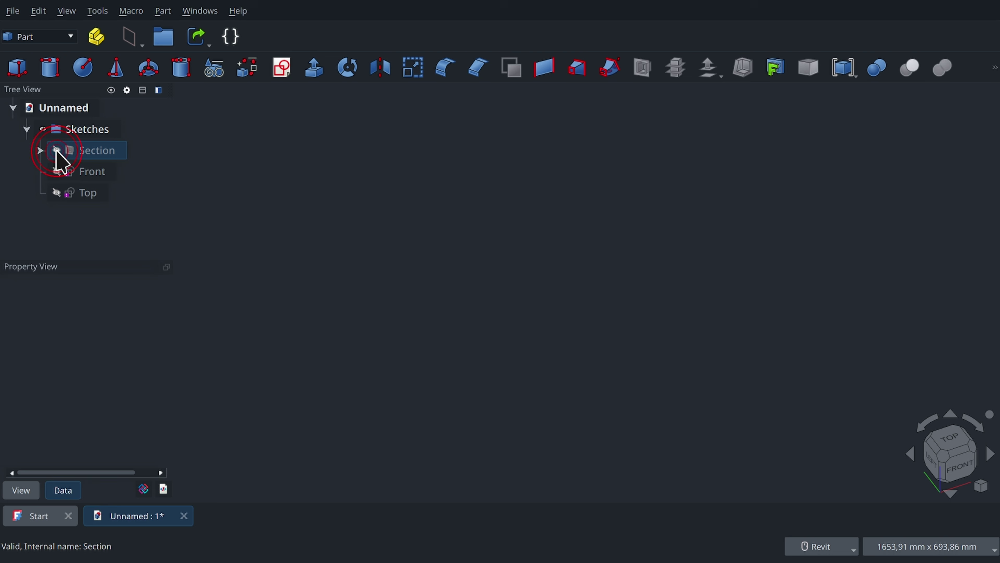
pyautogui.click(56, 171)
pyautogui.click(56, 193)
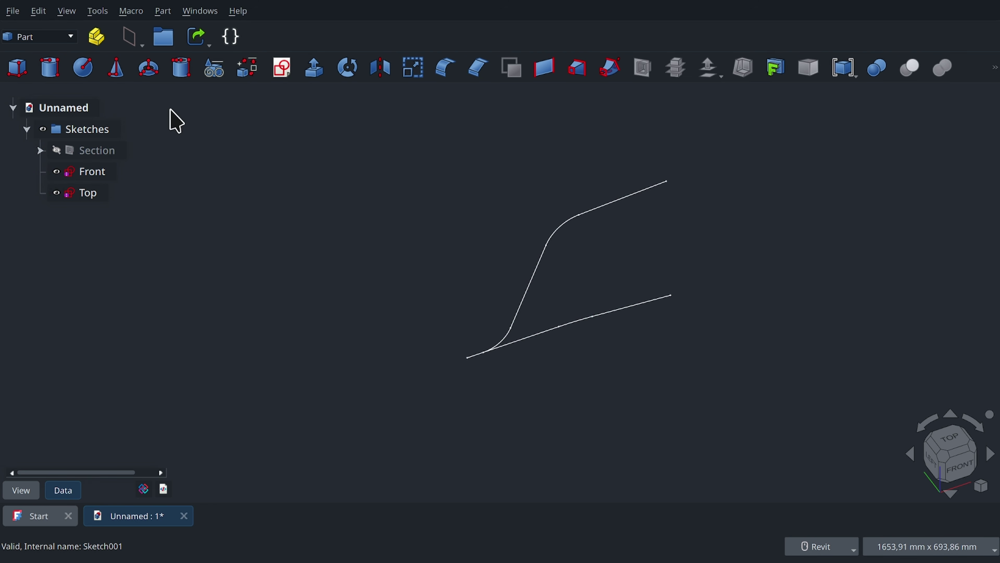
# Search the Addon Manager for "curve", install the Curves workbench, and close the manager
pyautogui.click(97, 11)
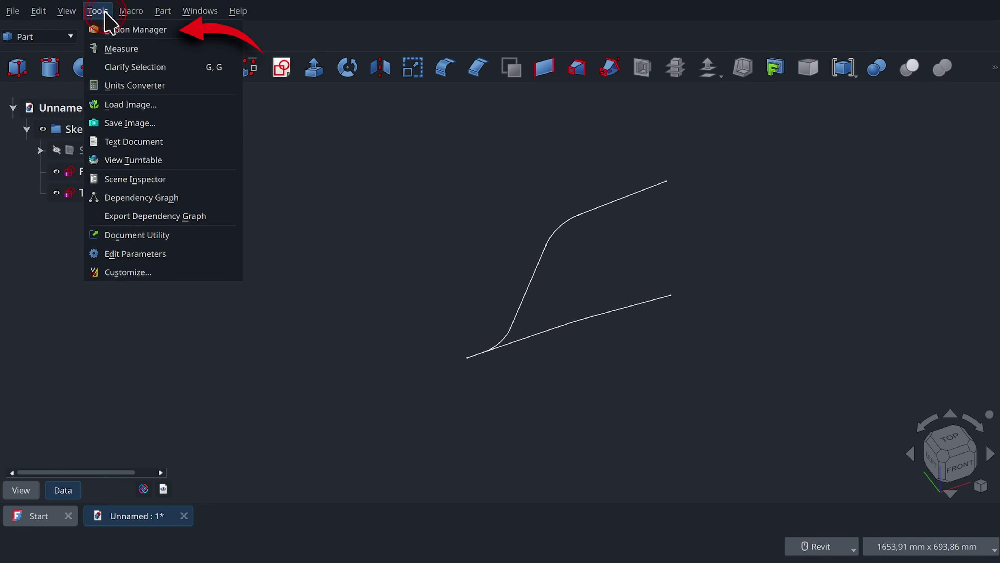
pyautogui.click(133, 30)
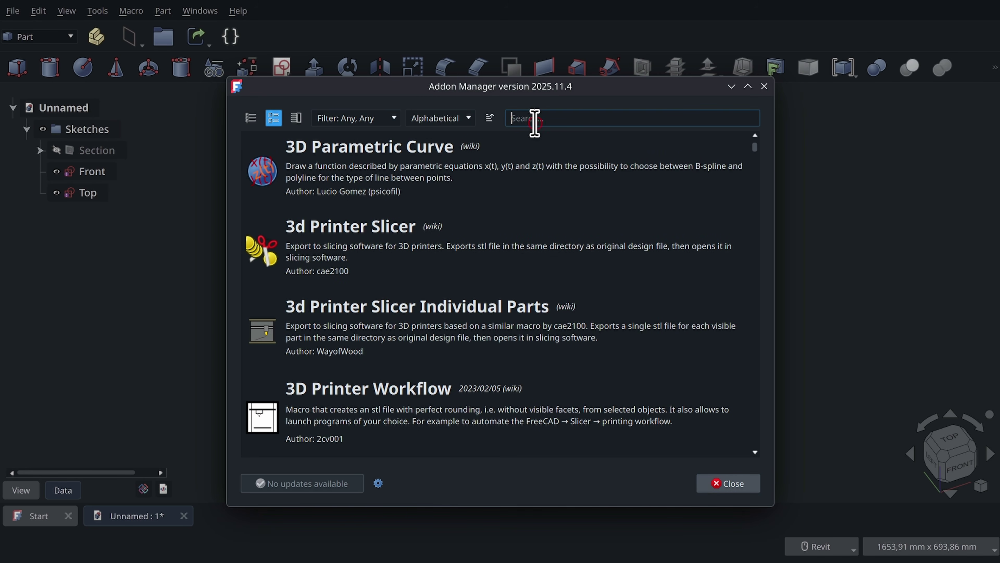
pyautogui.write('curve')
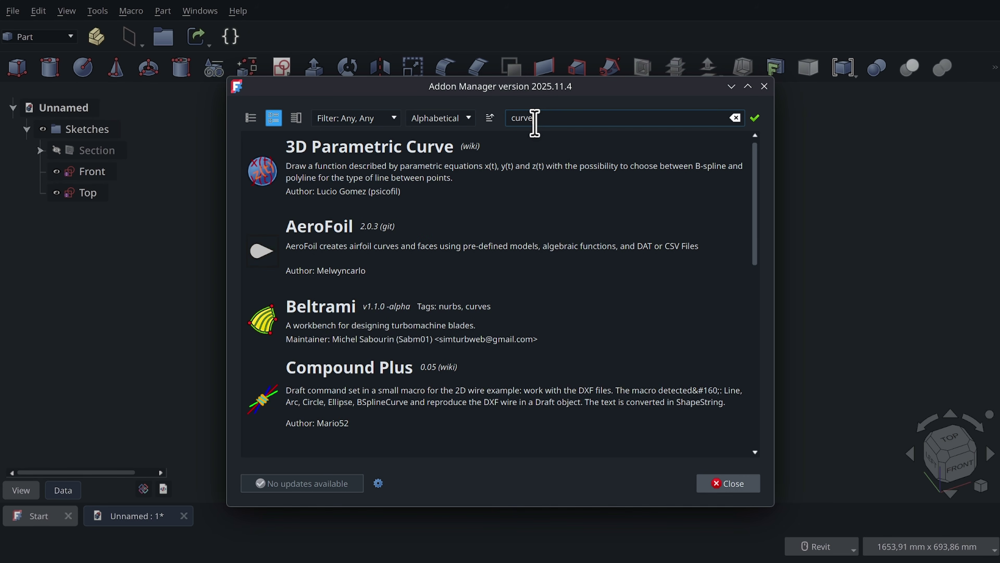
pyautogui.scroll(-5, 536, 259)
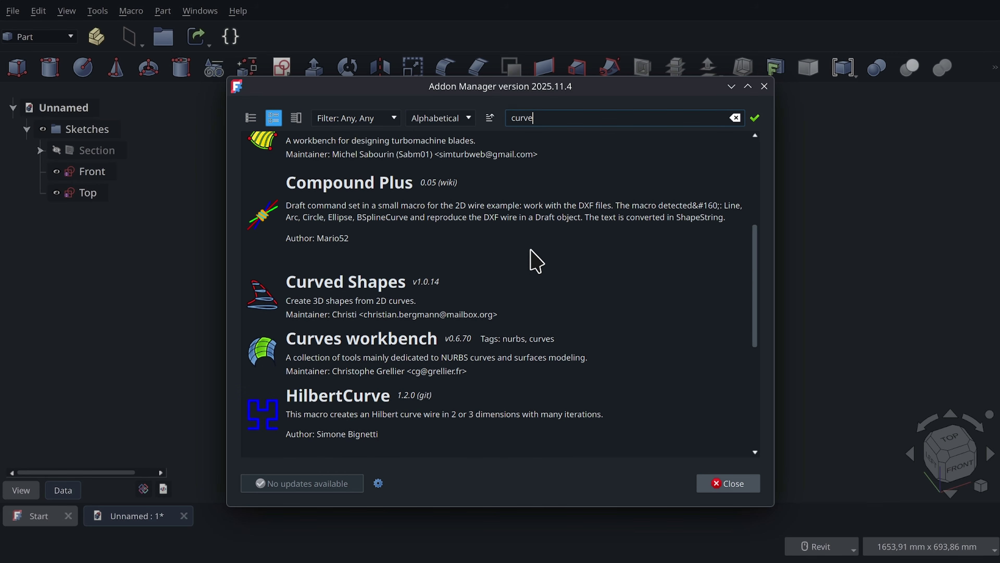
pyautogui.click(349, 339)
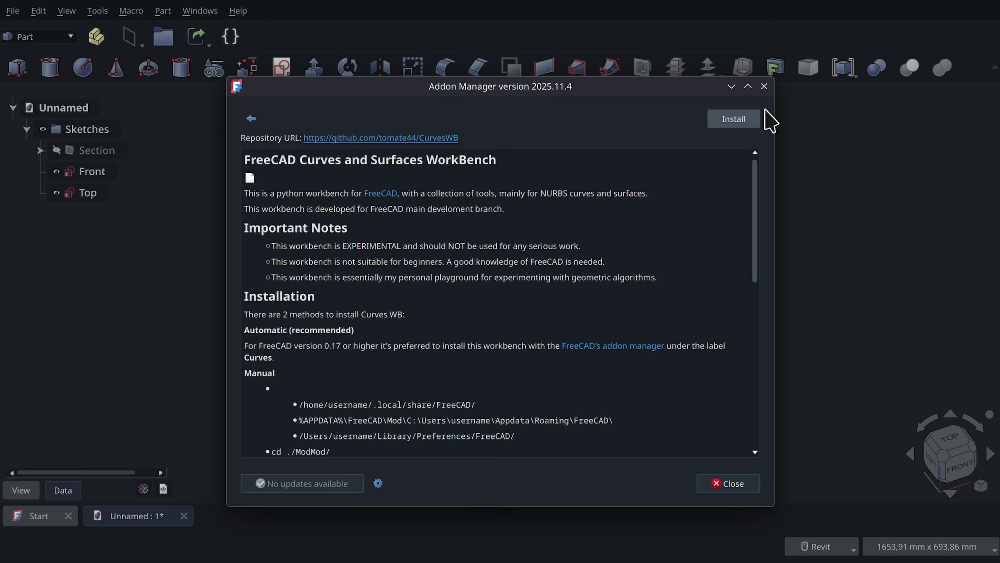
pyautogui.click(745, 119)
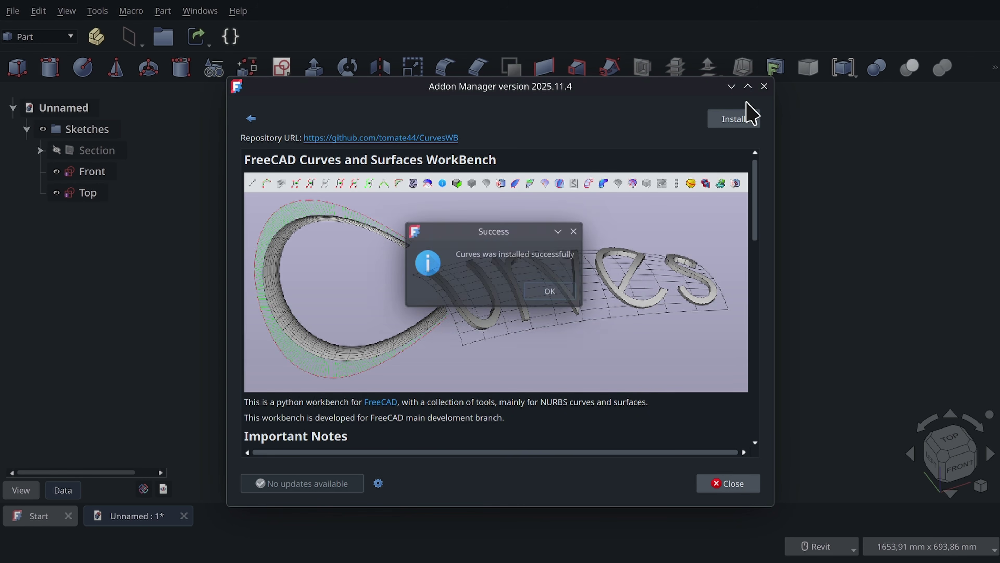
pyautogui.click(551, 293)
pyautogui.click(764, 86)
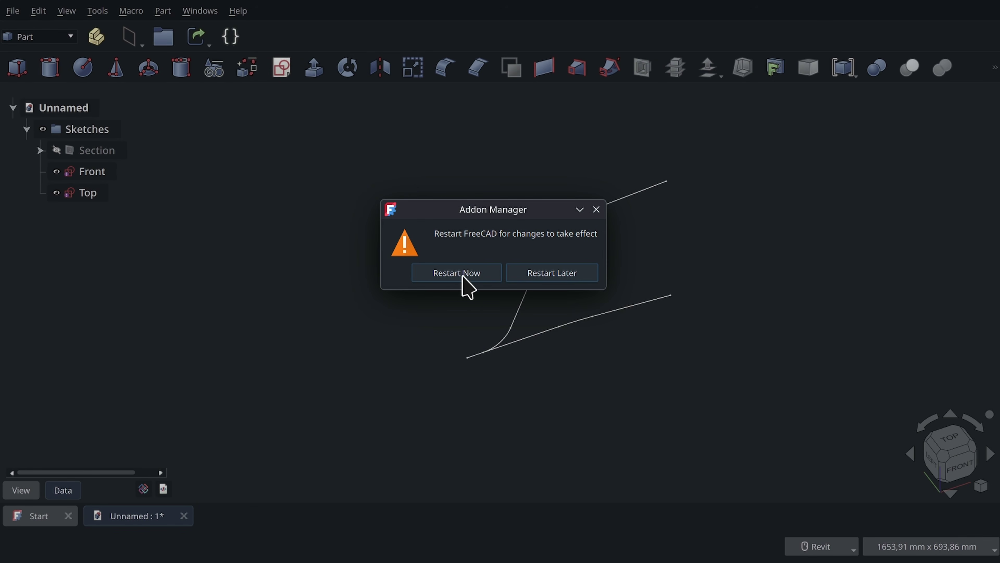
# Restart FreeCAD, saving the document as bike_handlebar.FCStd in the Bike Handlebar folder
pyautogui.click(454, 275)
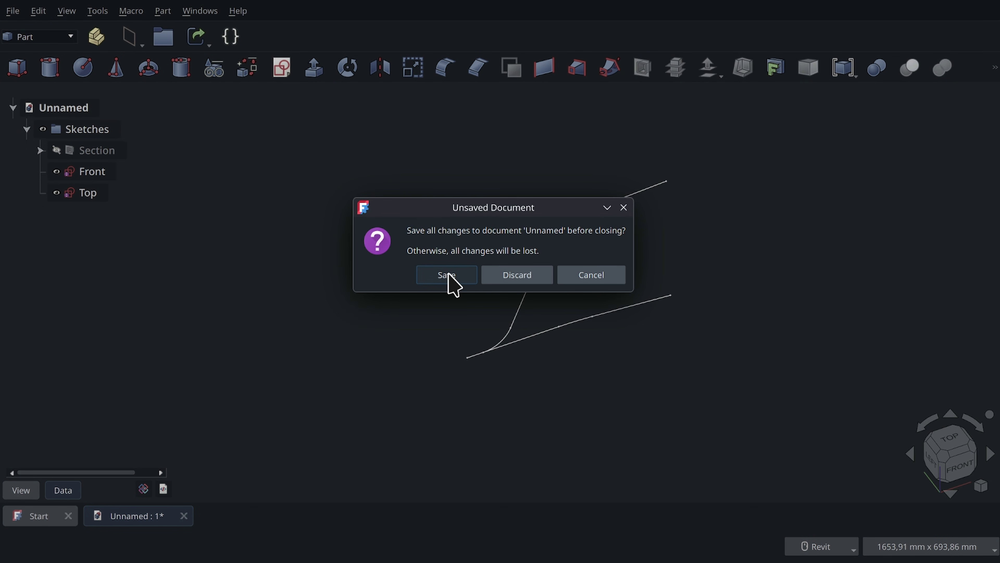
pyautogui.click(447, 276)
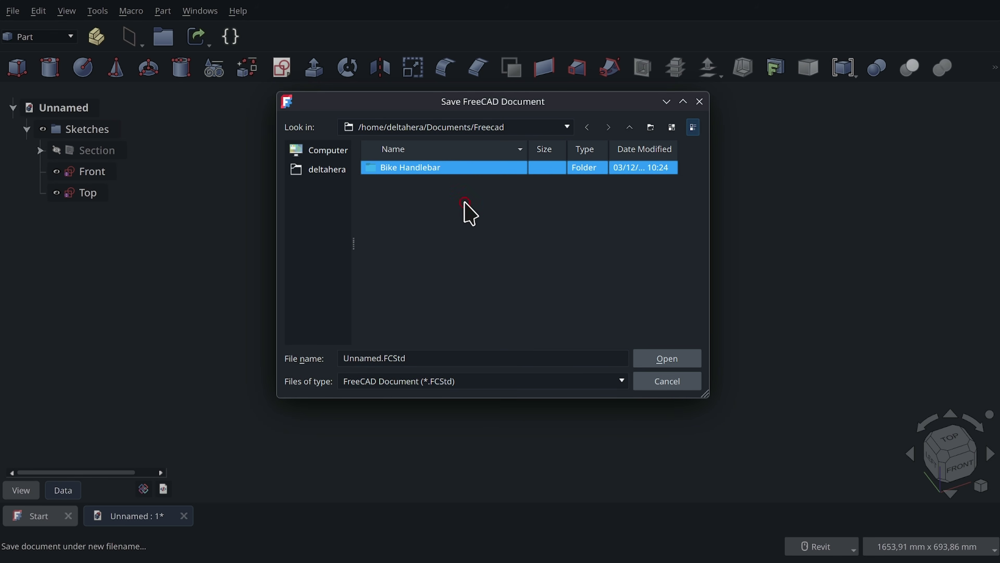
pyautogui.doubleClick(431, 167)
pyautogui.click(381, 359)
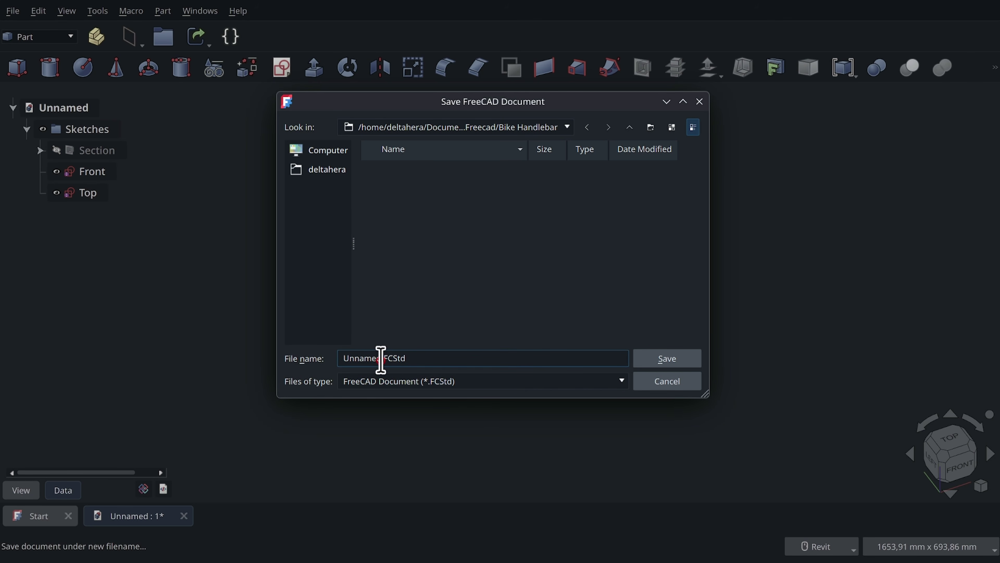
pyautogui.moveTo(381, 358); pyautogui.dragTo(269, 358)
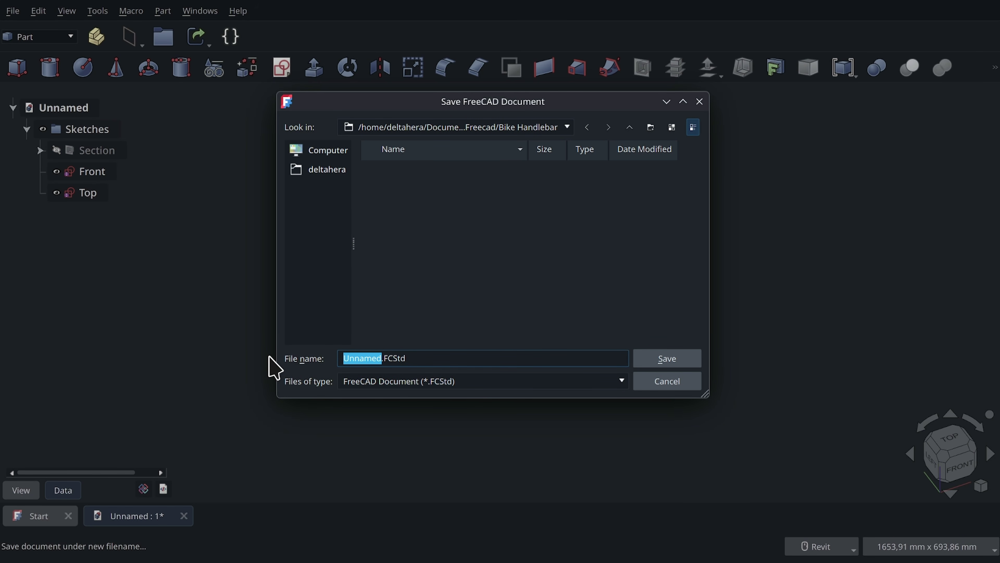
pyautogui.write('b')
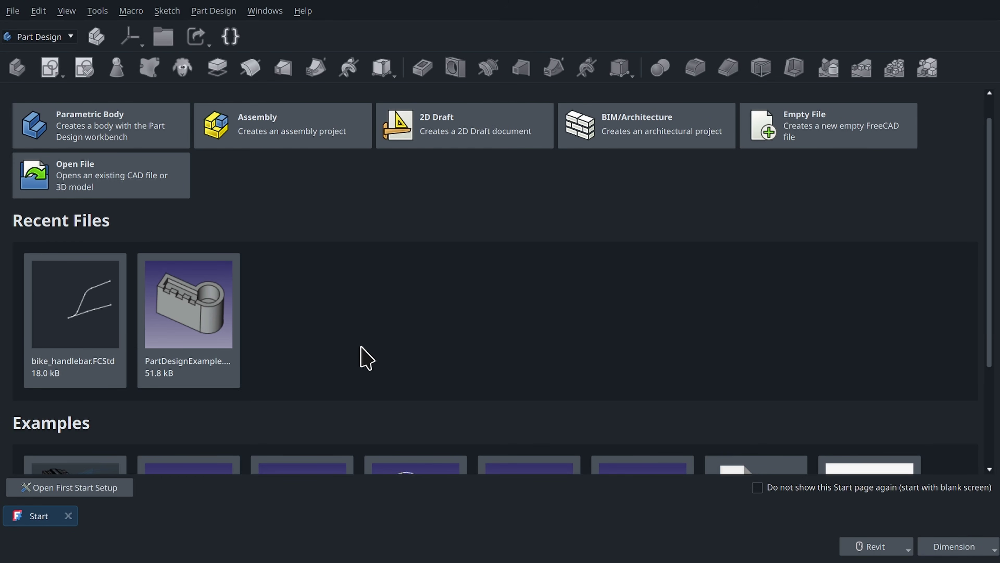
# Reopen the recent file bike_handlebar.FCStd and switch to the Curves workbench
pyautogui.scroll(-1, 347, 332)
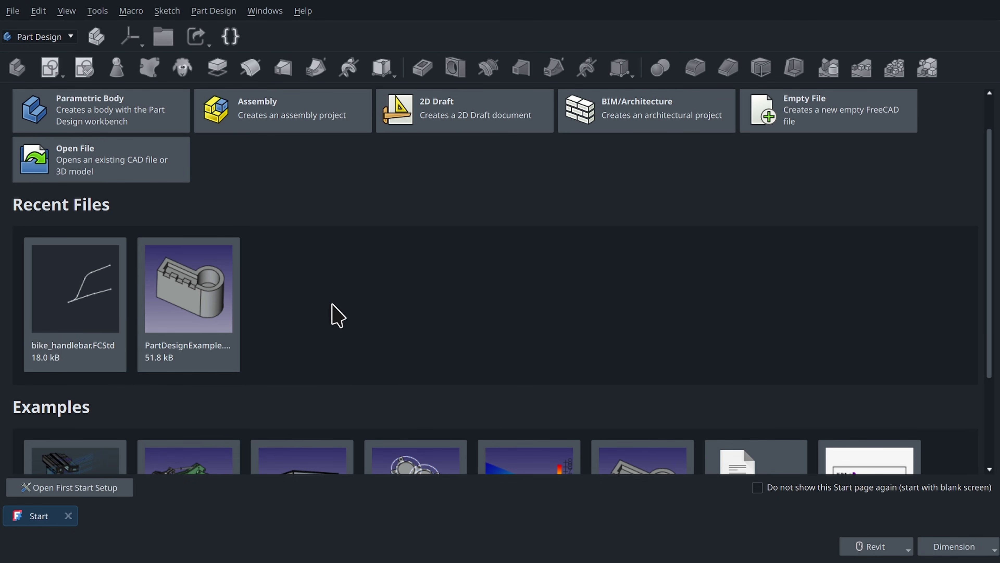
pyautogui.click(66, 267)
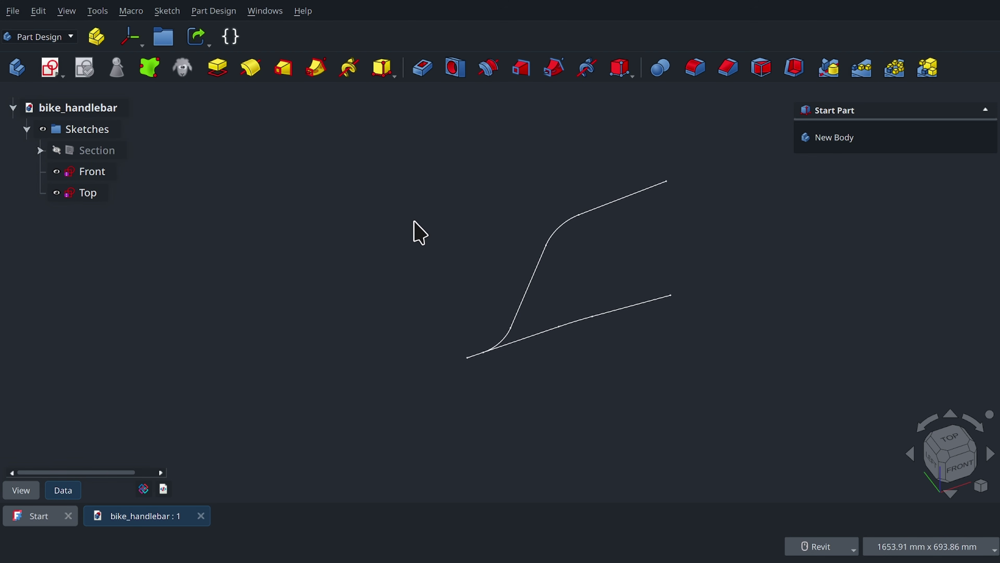
pyautogui.click(74, 38)
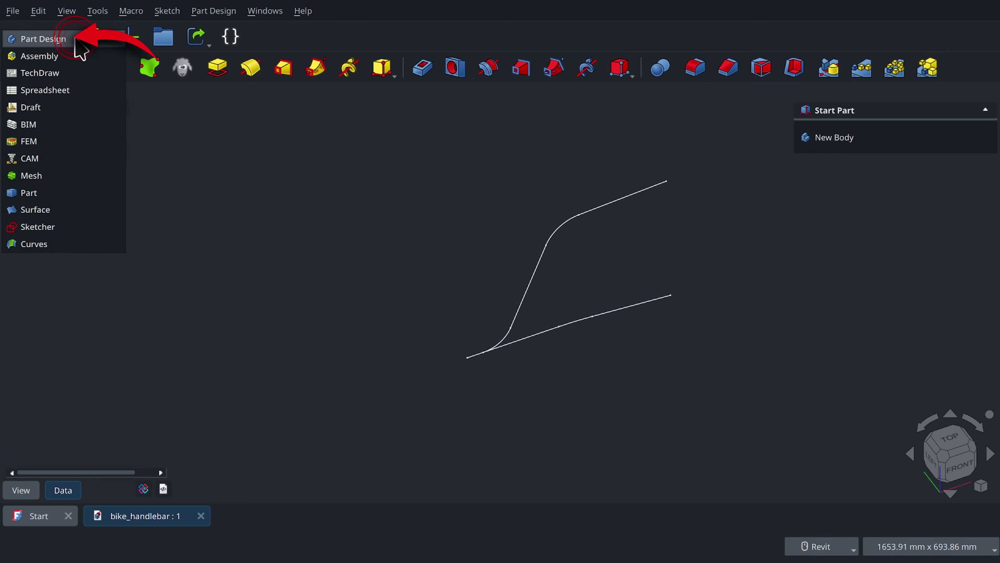
pyautogui.click(44, 245)
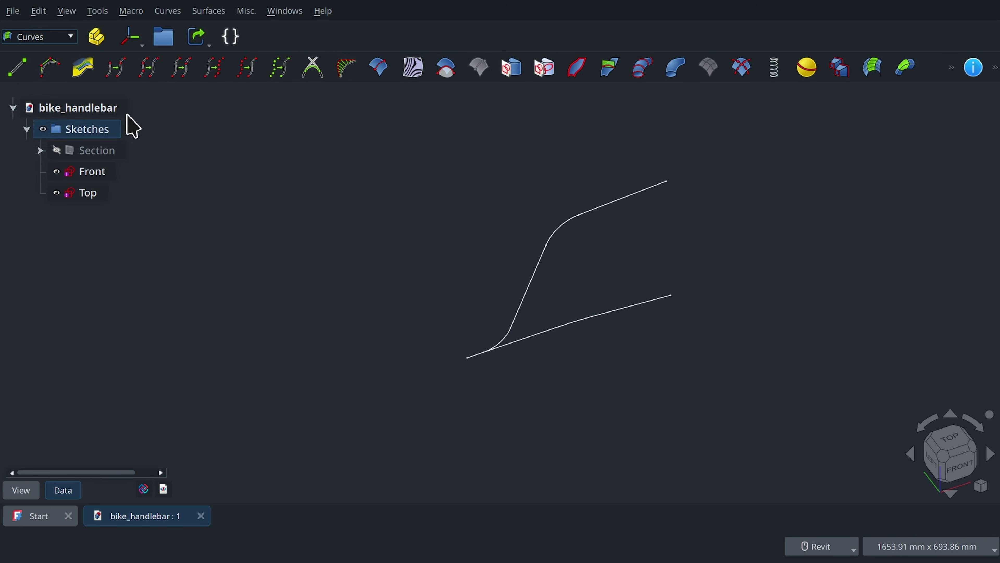
# Create a Mixed curve from the Front and Top sketches and move it into the Sketches group
pyautogui.click(99, 171)
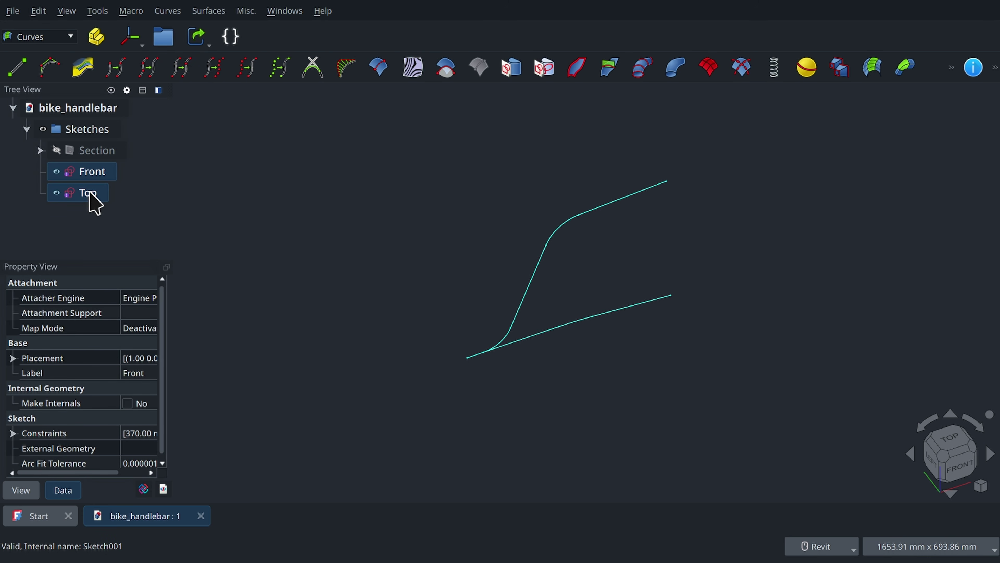
pyautogui.click(89, 72)
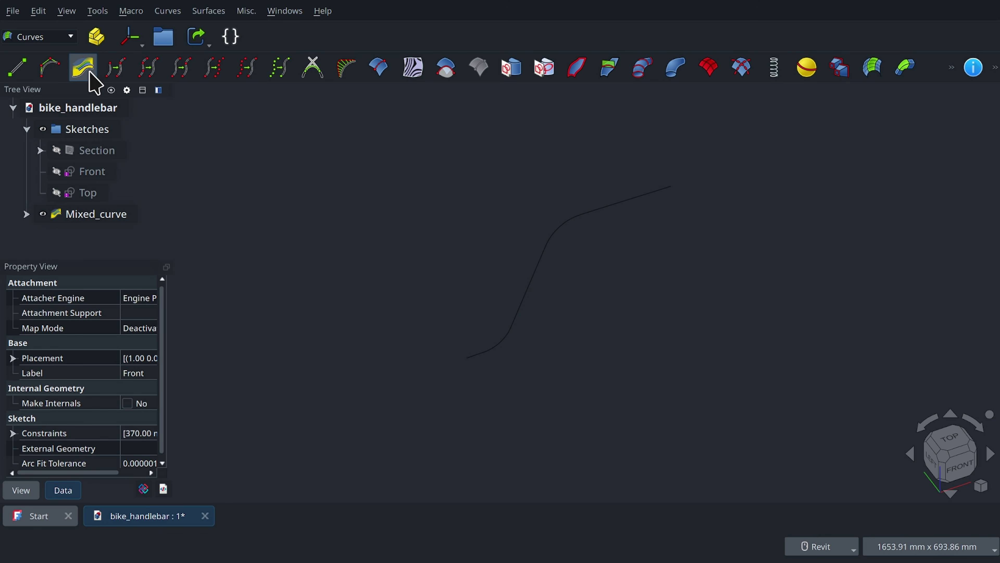
pyautogui.click(93, 213)
pyautogui.moveTo(92, 215)
pyautogui.mouseDown()
pyautogui.moveTo(126, 136)
pyautogui.moveTo(116, 186)
pyautogui.moveTo(103, 216)
pyautogui.moveTo(128, 131)
pyautogui.mouseUp()
pyautogui.click(96, 216)
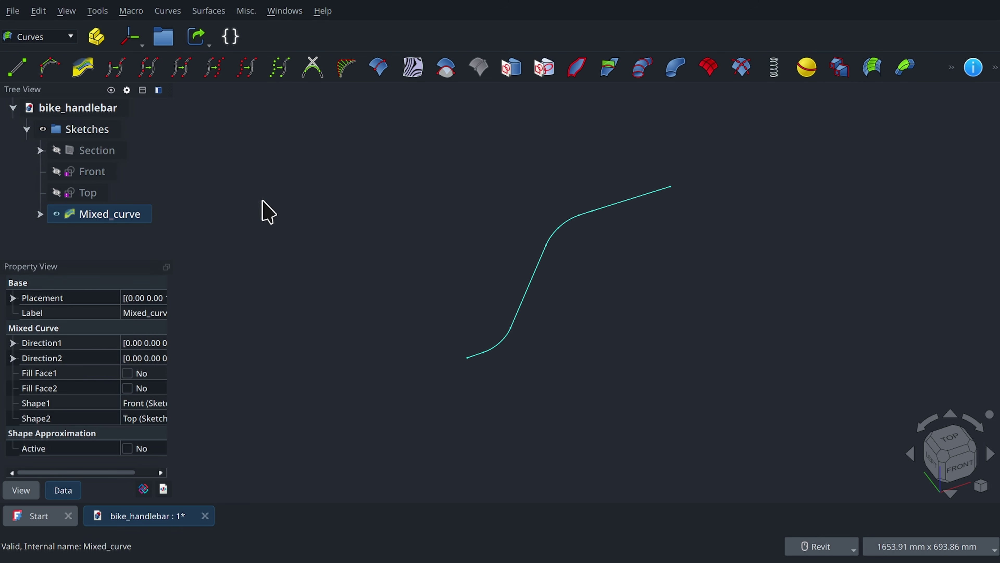
# Compare the Section curve with the Mixed curve from above by toggling their visibility, leaving Section hidden
pyautogui.press('2')
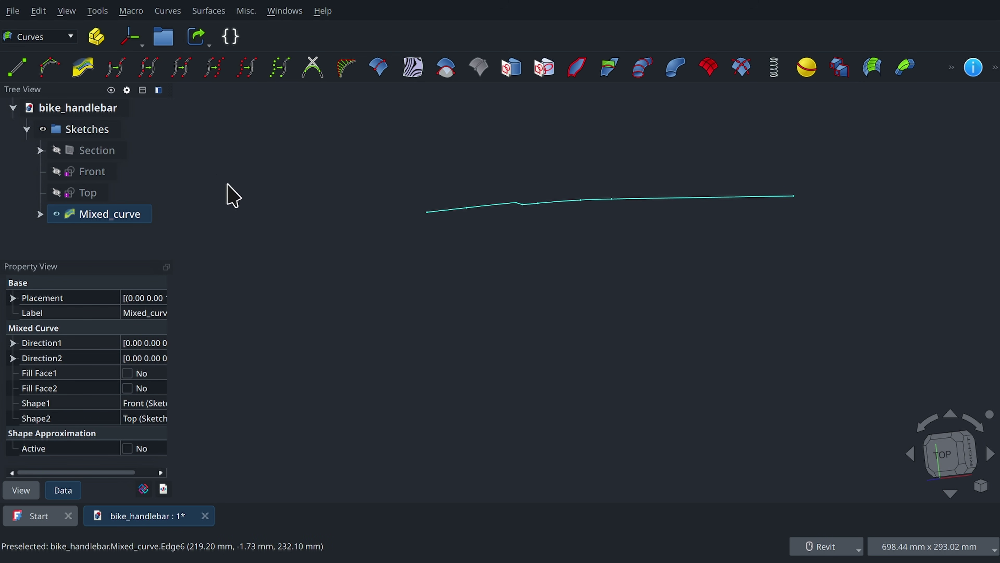
pyautogui.click(56, 150)
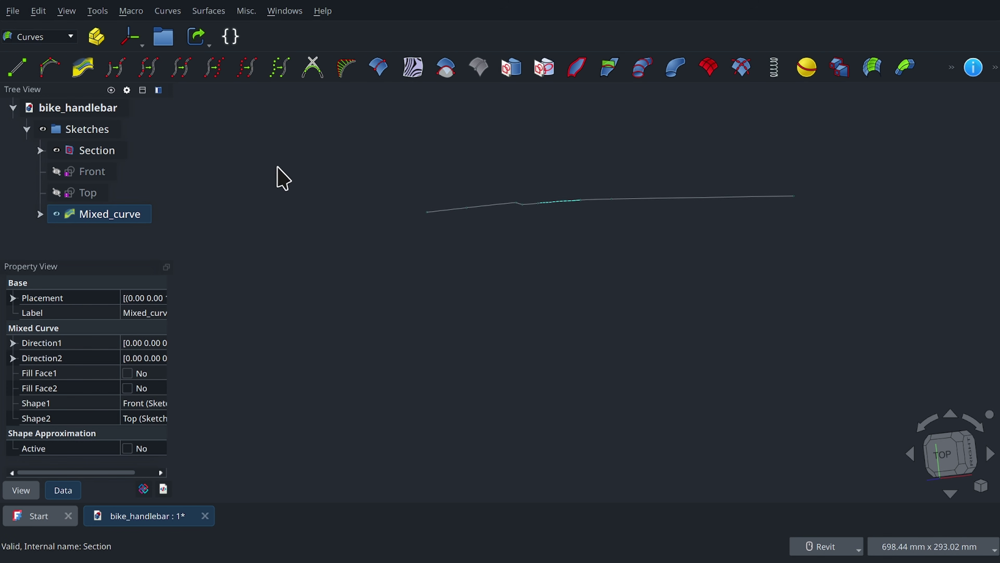
pyautogui.click(56, 213)
pyautogui.click(56, 214)
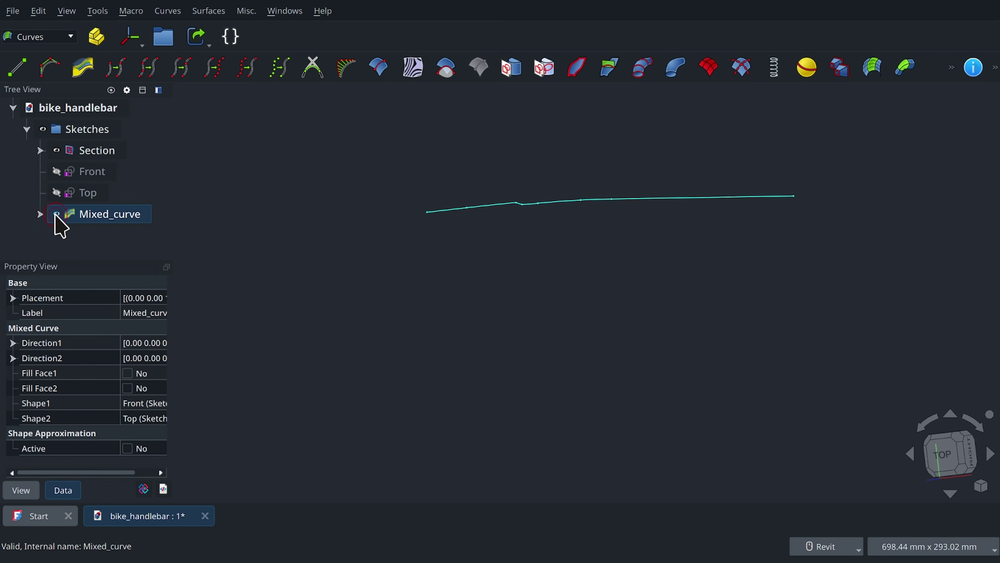
pyautogui.click(55, 215)
pyautogui.click(55, 214)
pyautogui.click(518, 138)
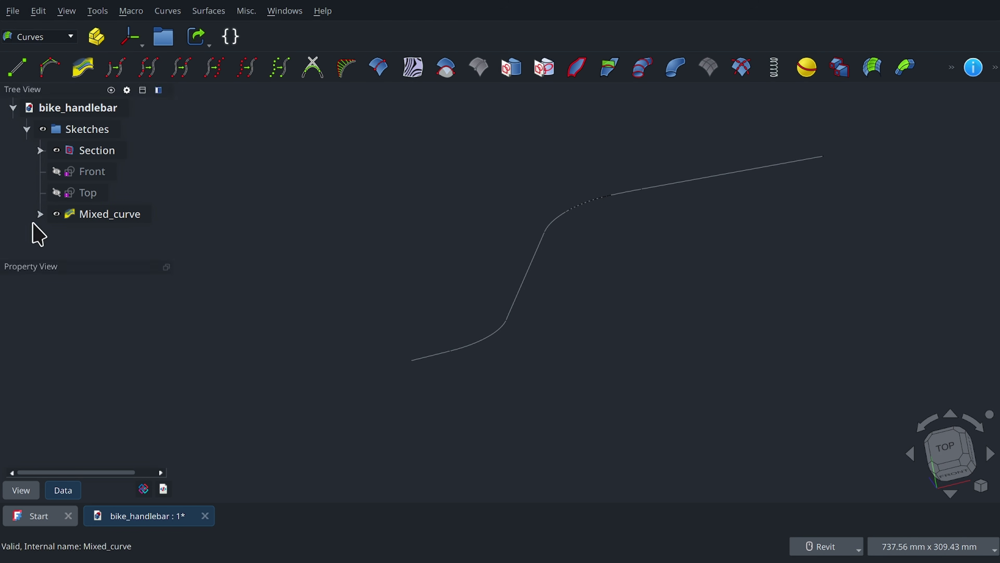
pyautogui.click(56, 150)
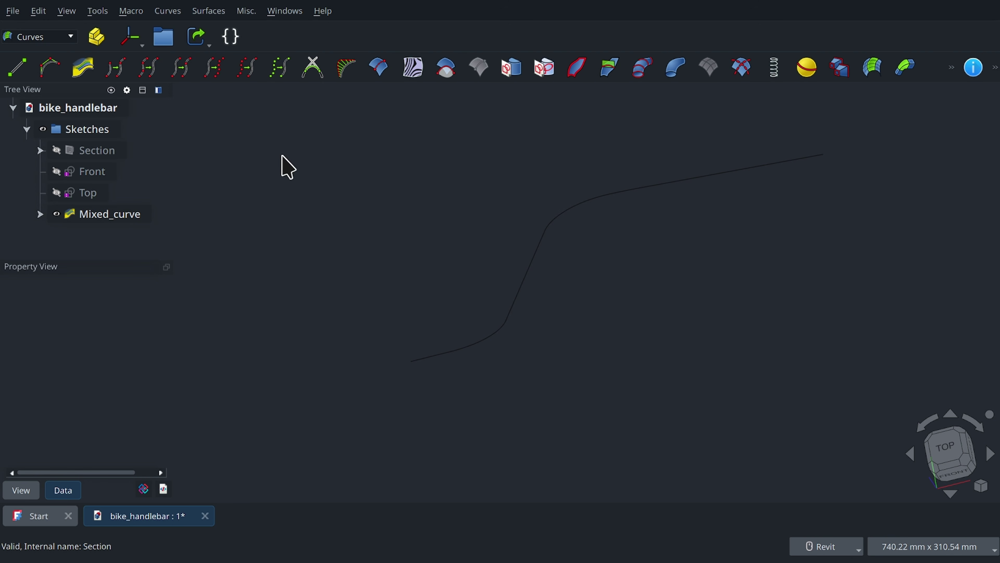
# Switch to the Part Design workbench, hide the Mixed curve and show the Section curve
pyautogui.click(35, 37)
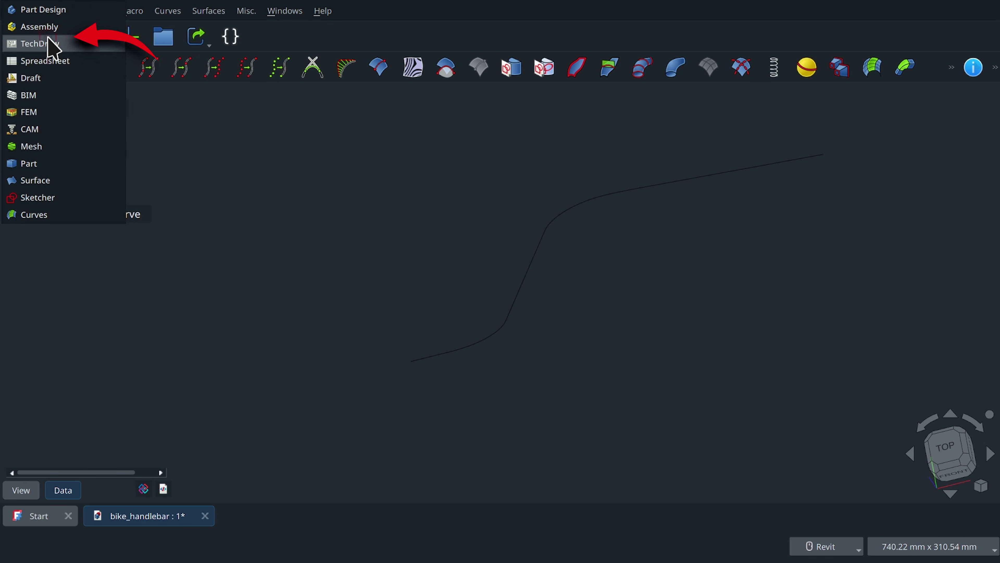
pyautogui.click(54, 13)
pyautogui.press('4')
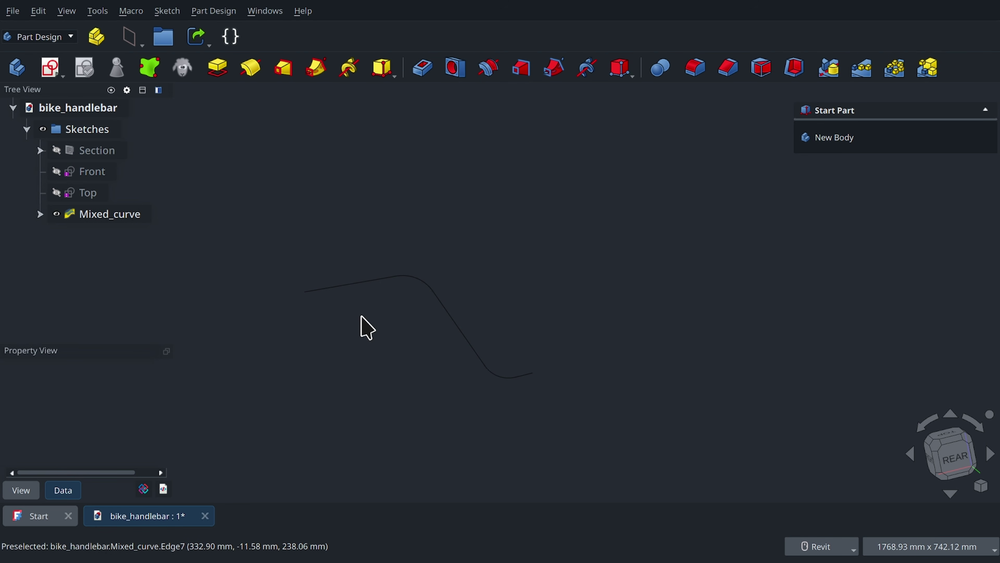
pyautogui.click(56, 214)
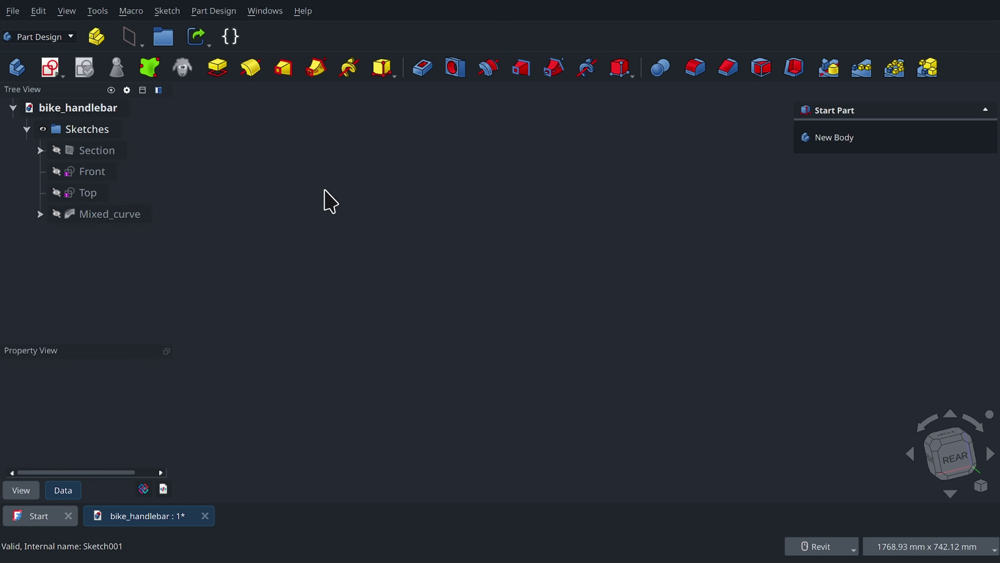
pyautogui.click(56, 151)
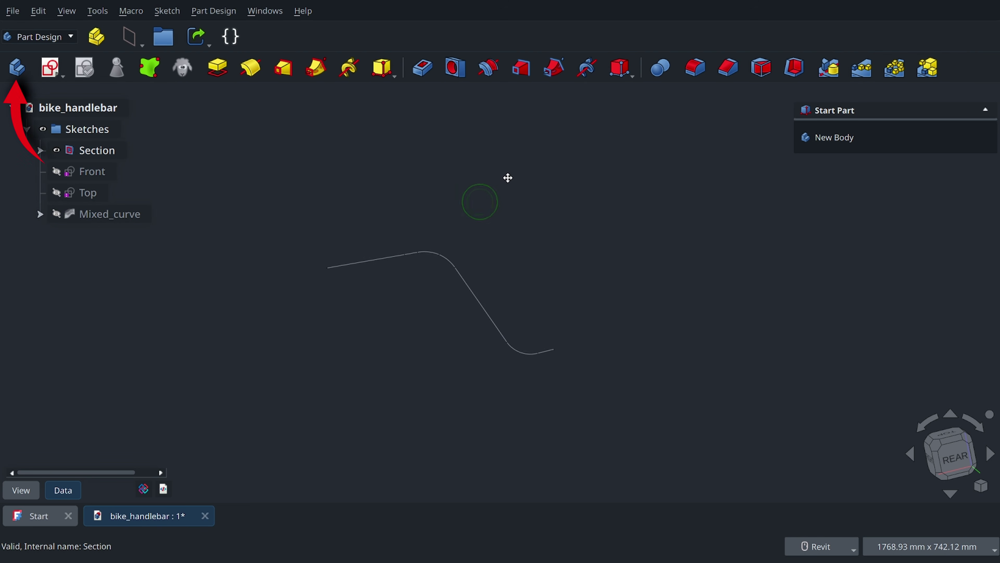
# Create a new body and rename it Long Tube
pyautogui.click(17, 68)
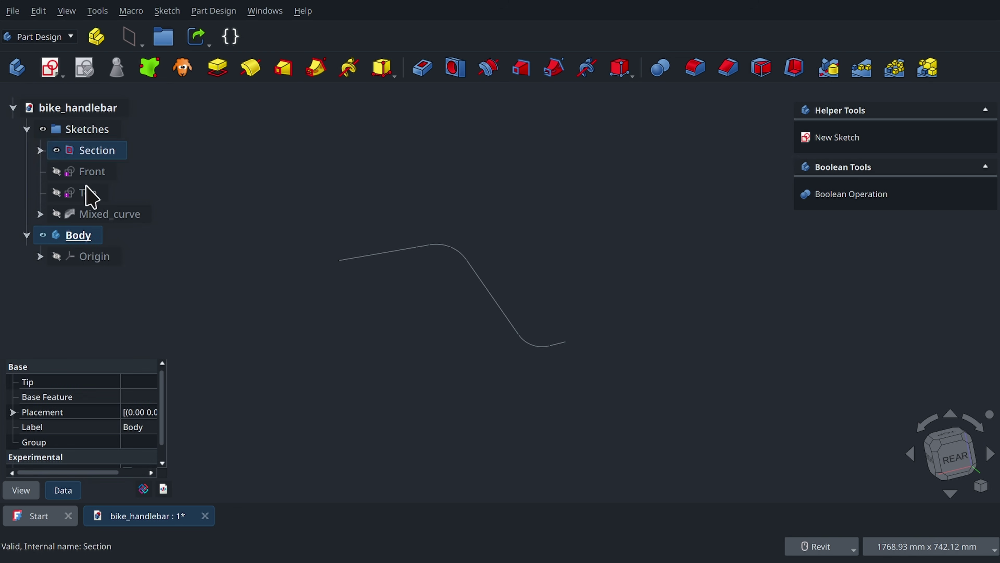
pyautogui.click(81, 235)
pyautogui.write('Long')
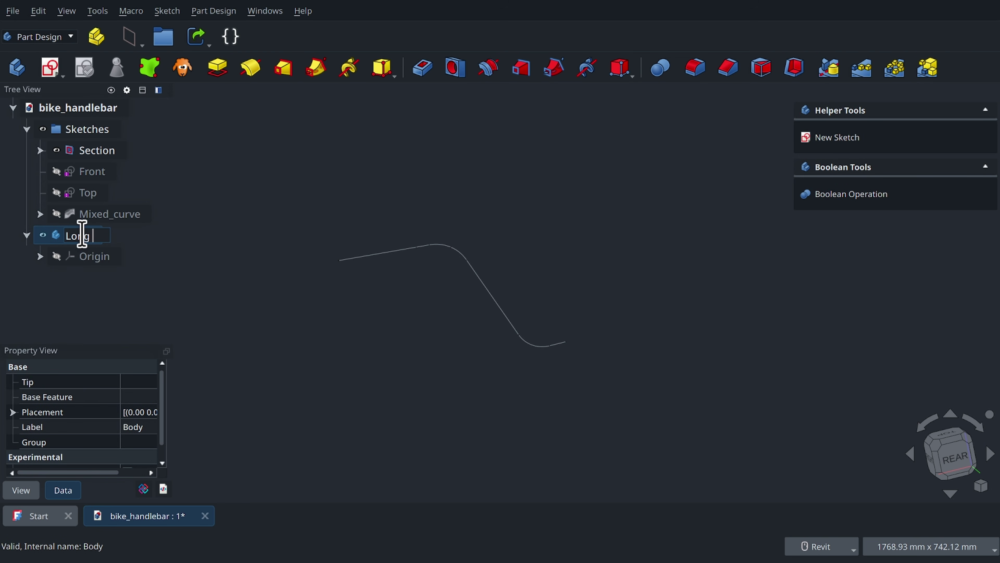
pyautogui.write(' Tube')
pyautogui.press('Return')
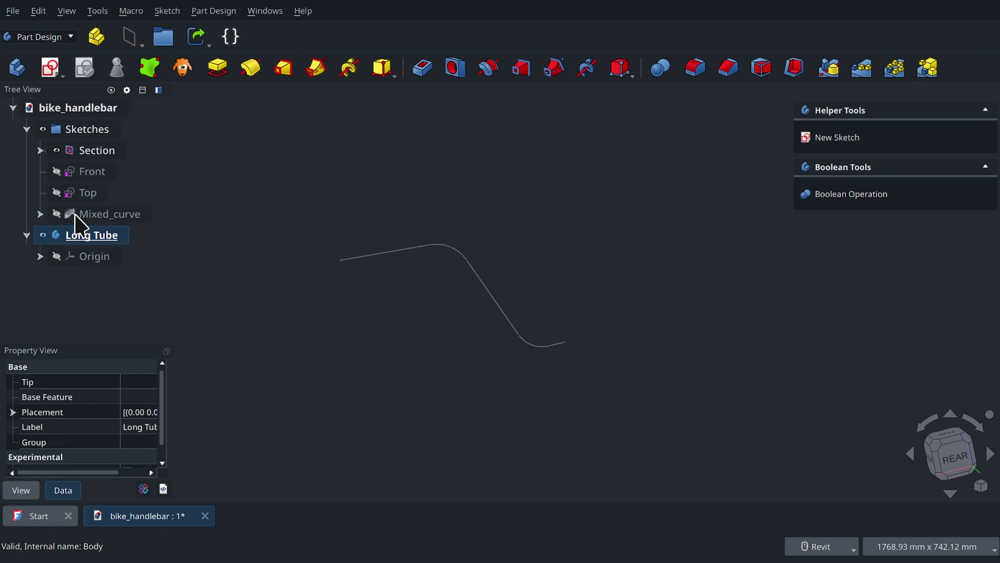
pyautogui.click(246, 178)
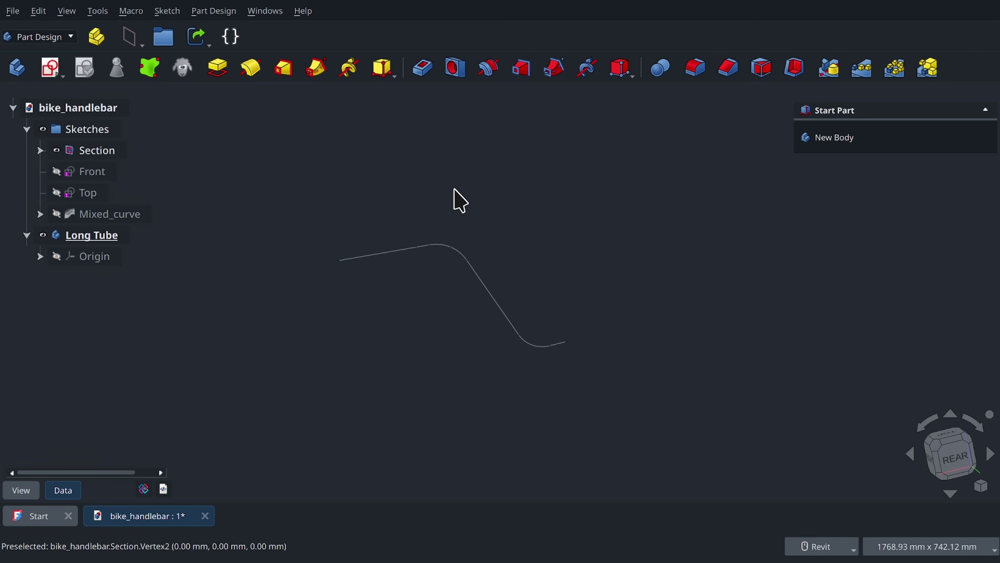
# Start a sketch on the YZ plane of the Long Tube body and draw a 21 mm diameter circle centred on the origin
pyautogui.click(57, 71)
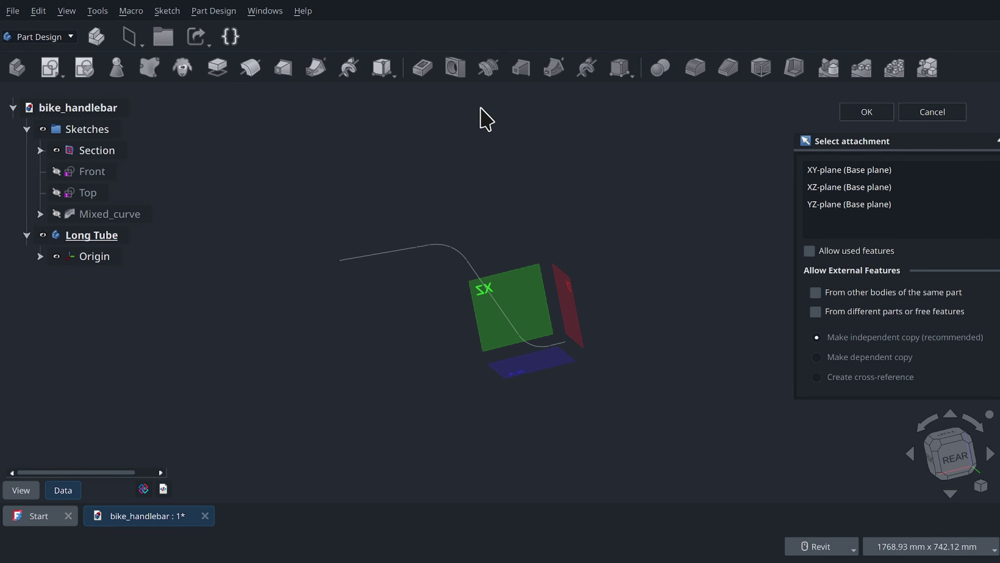
pyautogui.click(572, 290)
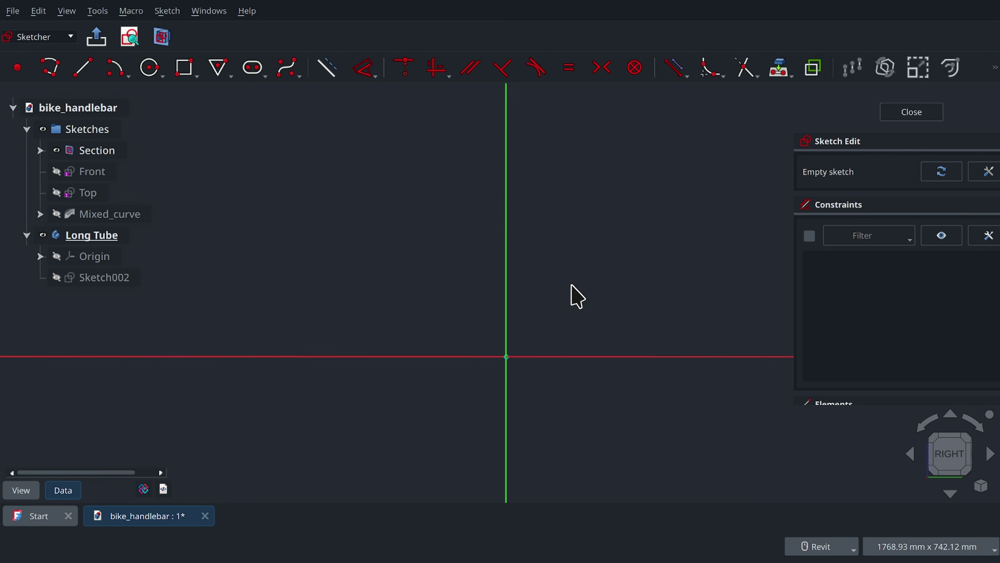
pyautogui.click(150, 67)
pyautogui.scroll(4, 506, 349)
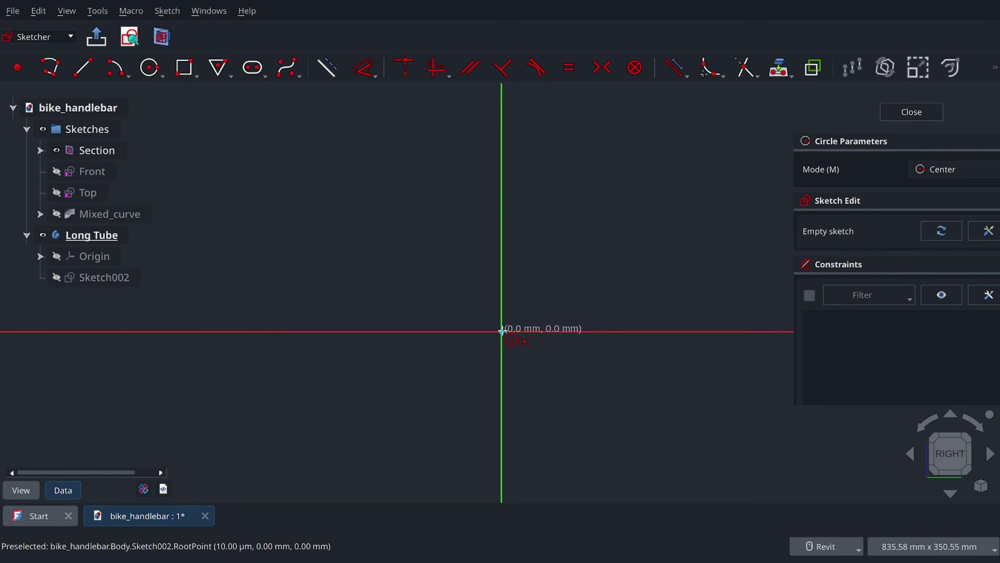
pyautogui.click(502, 331)
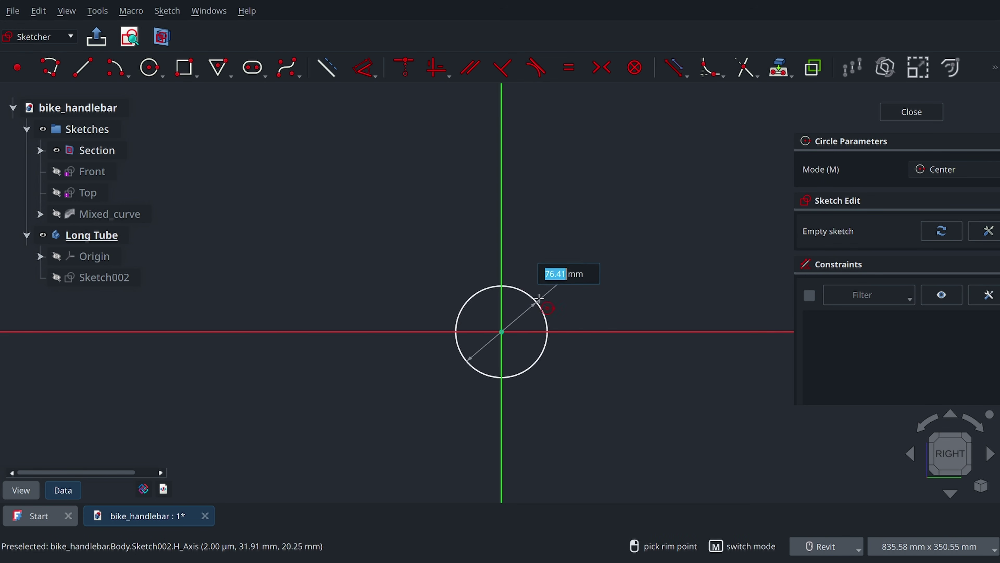
pyautogui.write('21')
pyautogui.press('Return')
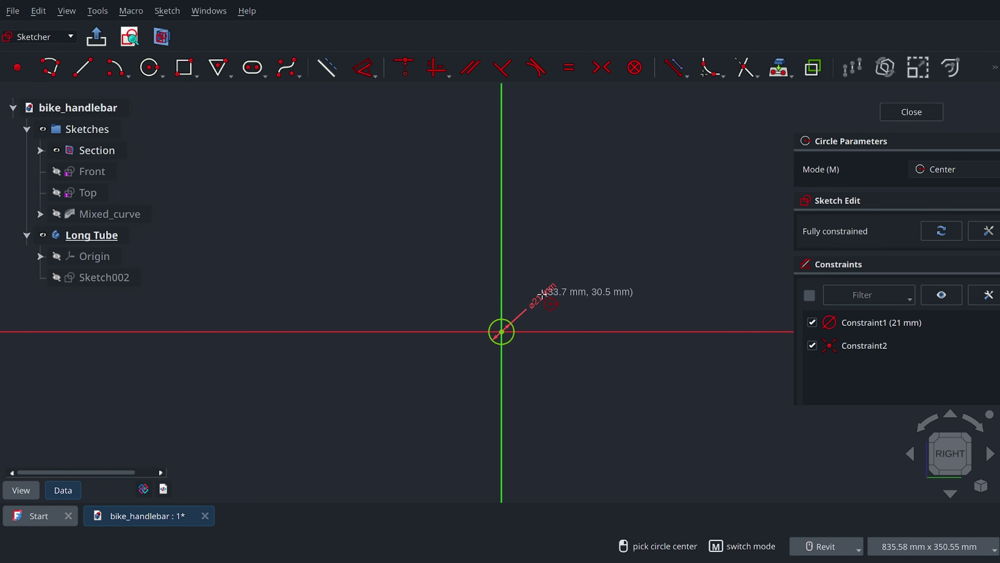
# Add a concentric 17 mm diameter circle at the origin and close the sketch
pyautogui.scroll(15, 485, 323)
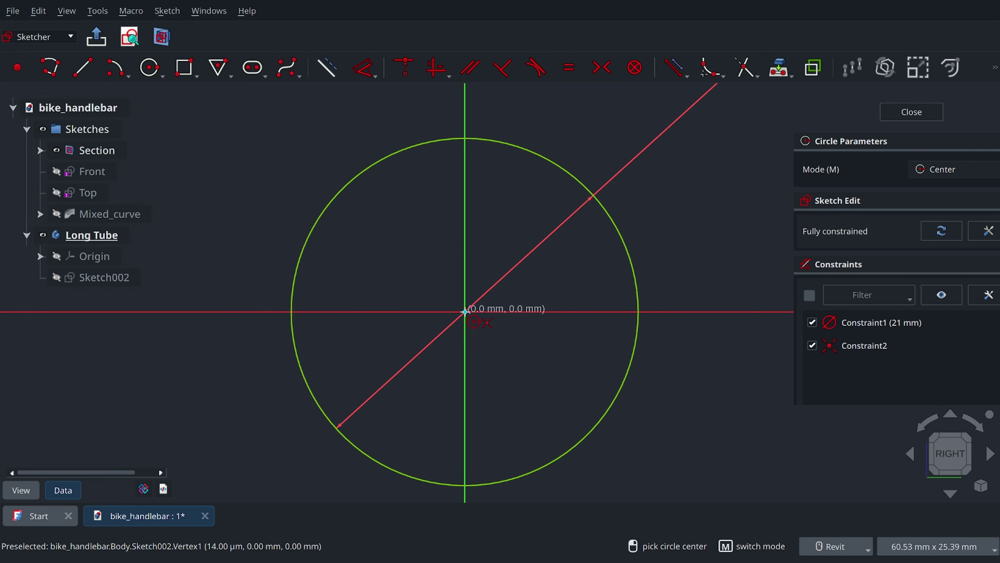
pyautogui.click(465, 312)
pyautogui.write('17')
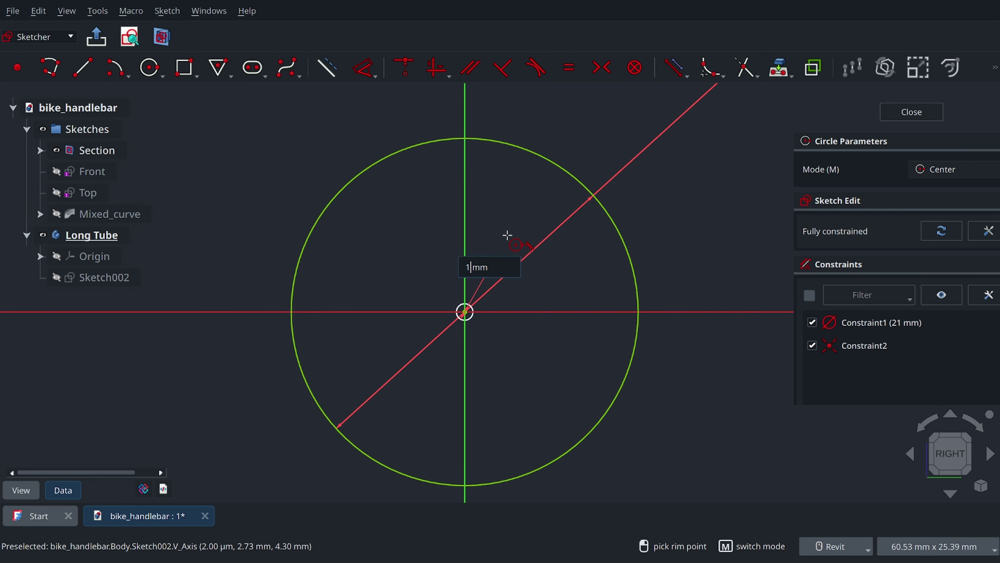
pyautogui.press('Return')
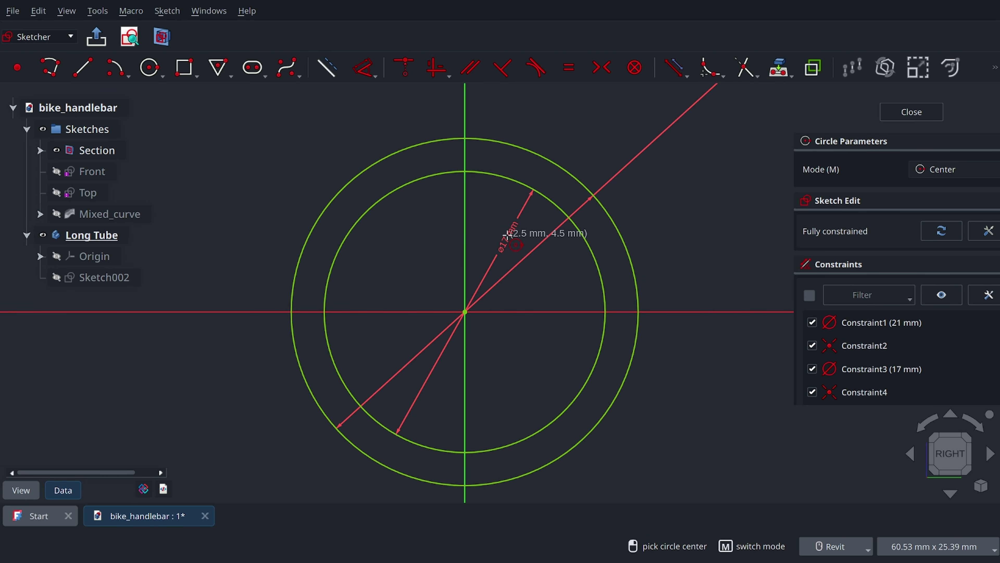
pyautogui.press('Escape')
pyautogui.click(918, 115)
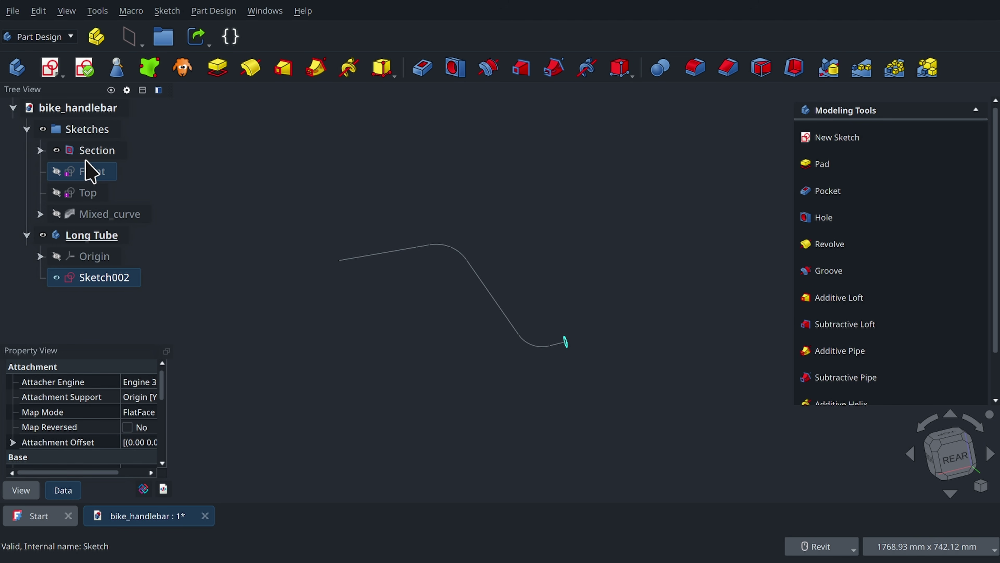
# Create a shape binder of the Section curve in the Long Tube body and hide the original Section curve
pyautogui.click(101, 152)
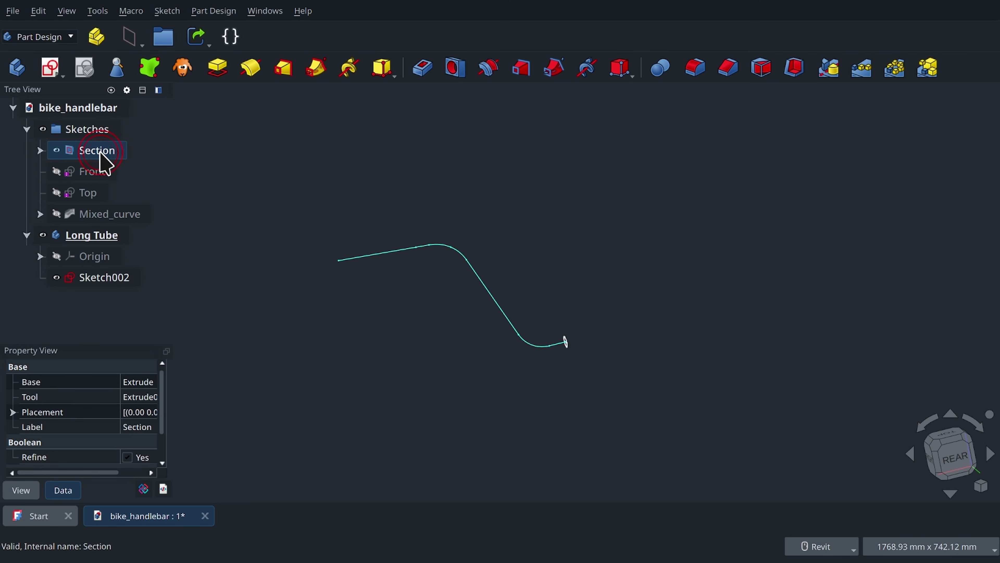
pyautogui.click(149, 73)
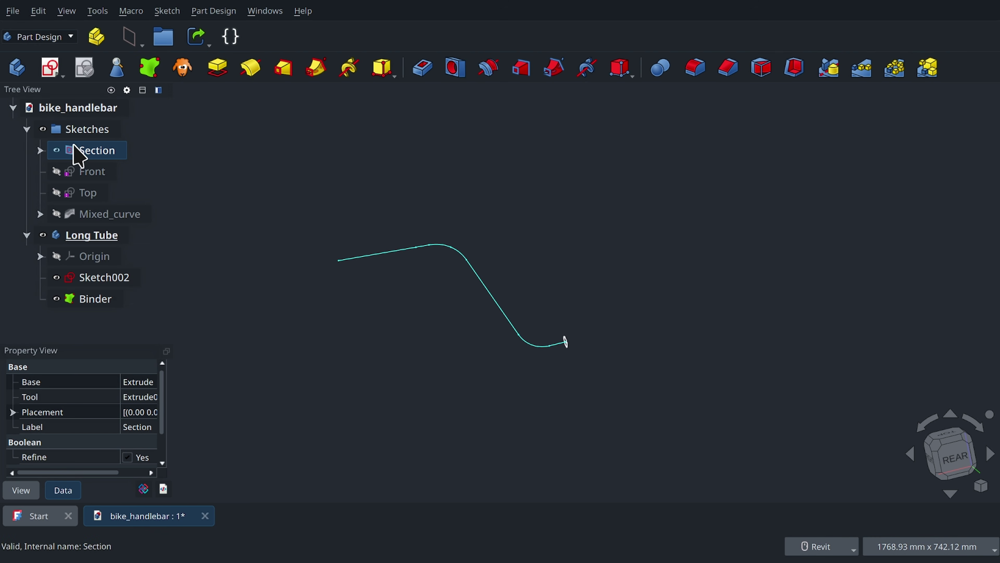
pyautogui.click(56, 150)
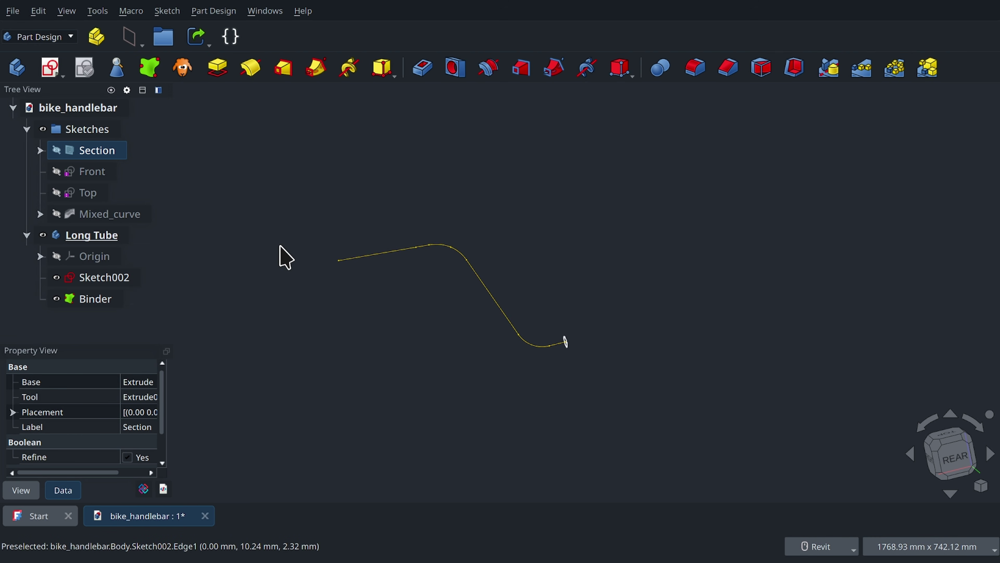
# Create an additive pipe in the Long Tube body by sweeping the concentric-circle sketch along the binder
pyautogui.click(114, 281)
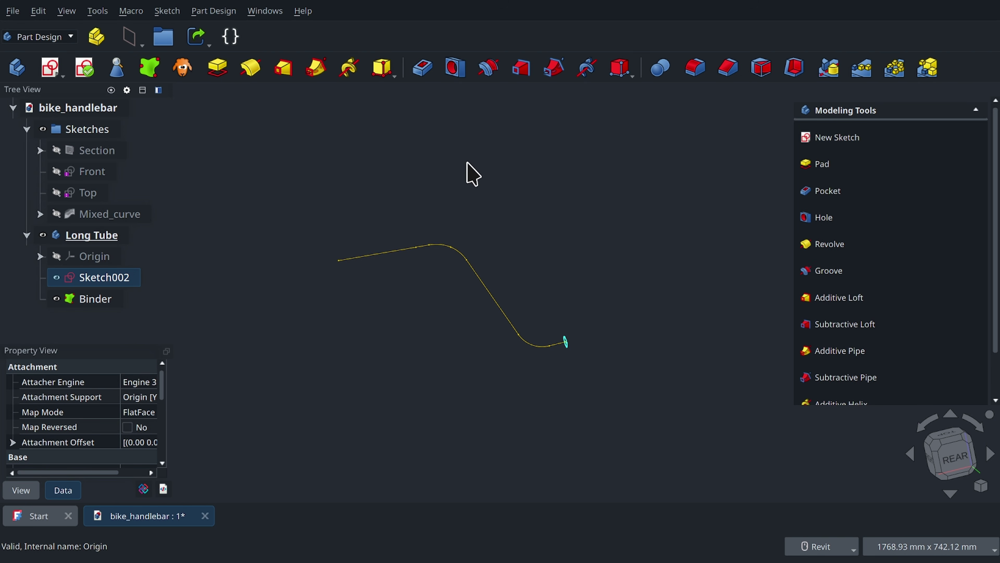
pyautogui.click(315, 68)
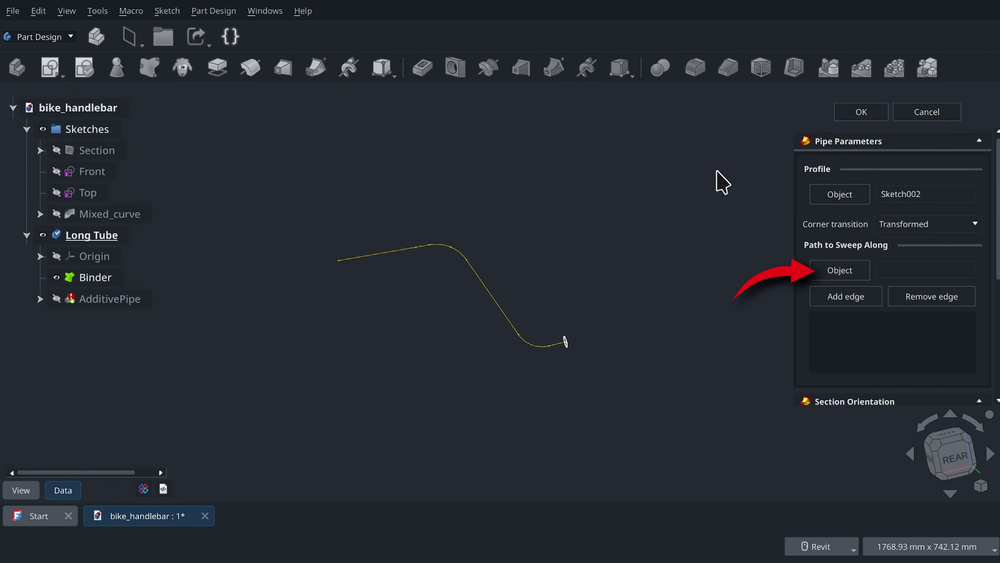
pyautogui.click(840, 271)
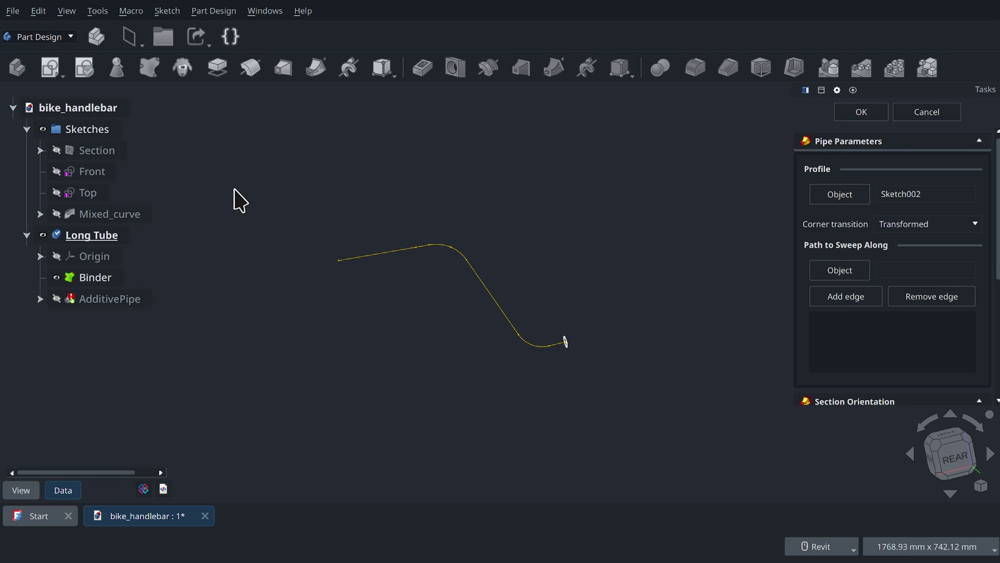
pyautogui.click(107, 280)
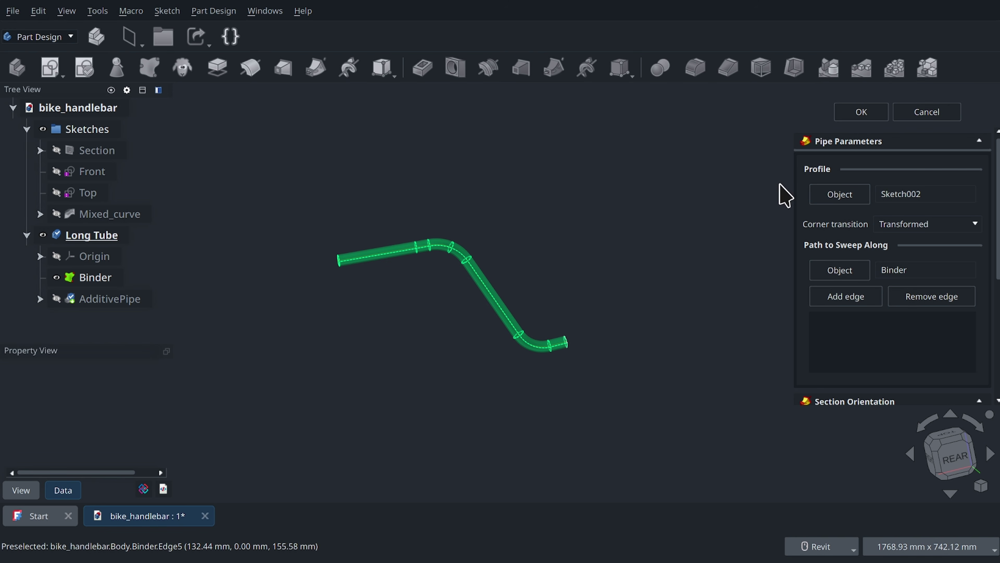
pyautogui.click(861, 114)
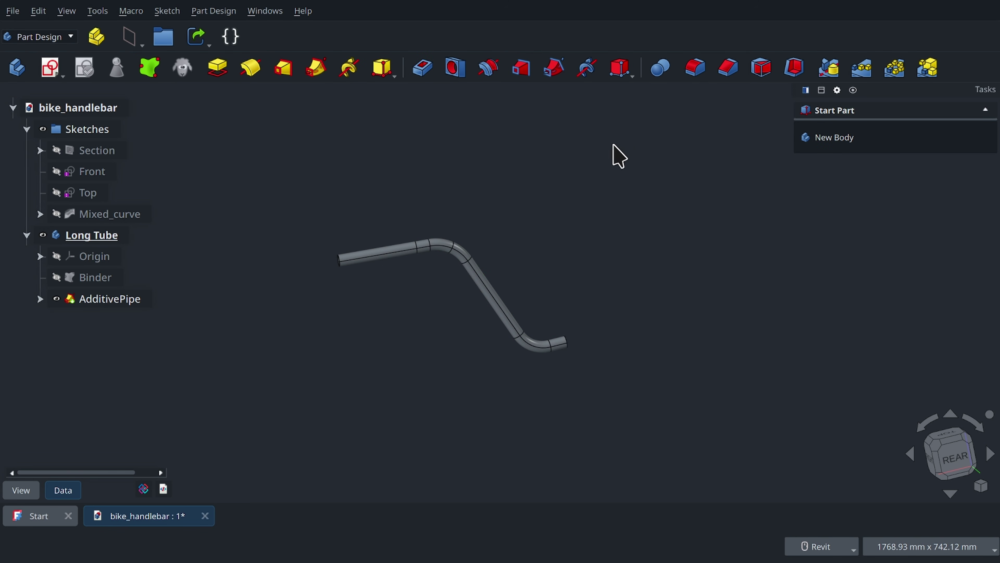
# Mirror the whole Long Tube body across the base YZ-plane
pyautogui.click(101, 237)
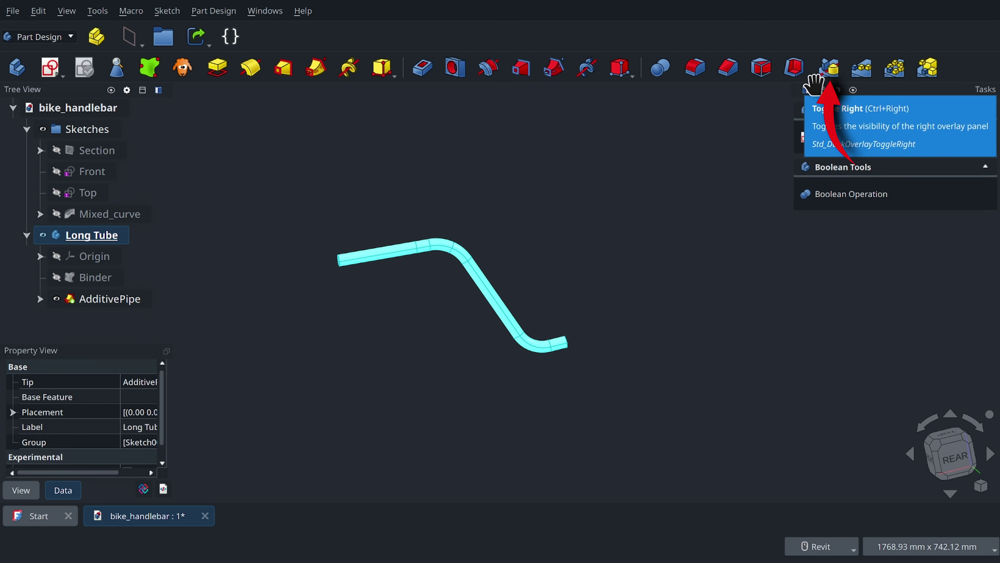
pyautogui.click(829, 69)
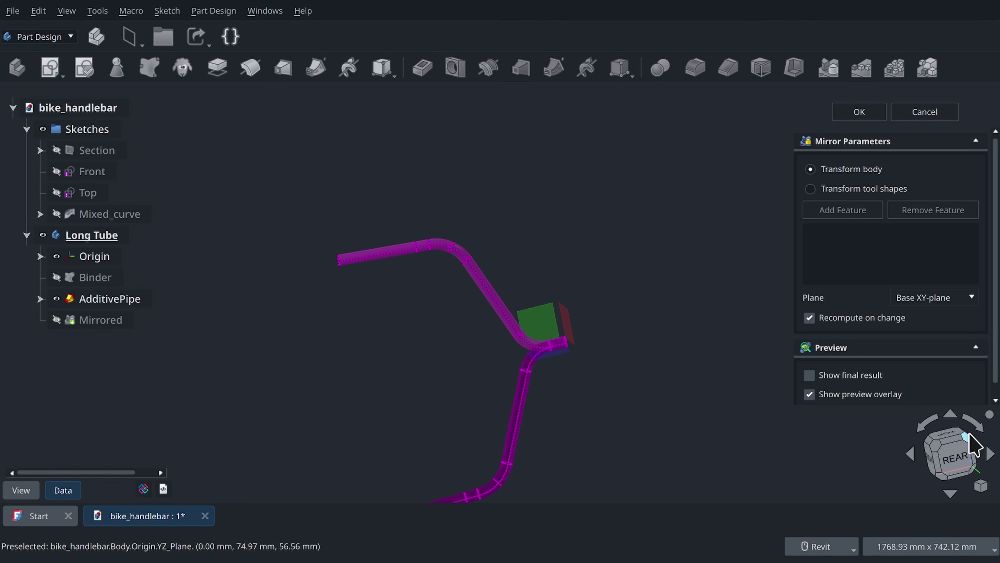
pyautogui.click(931, 452)
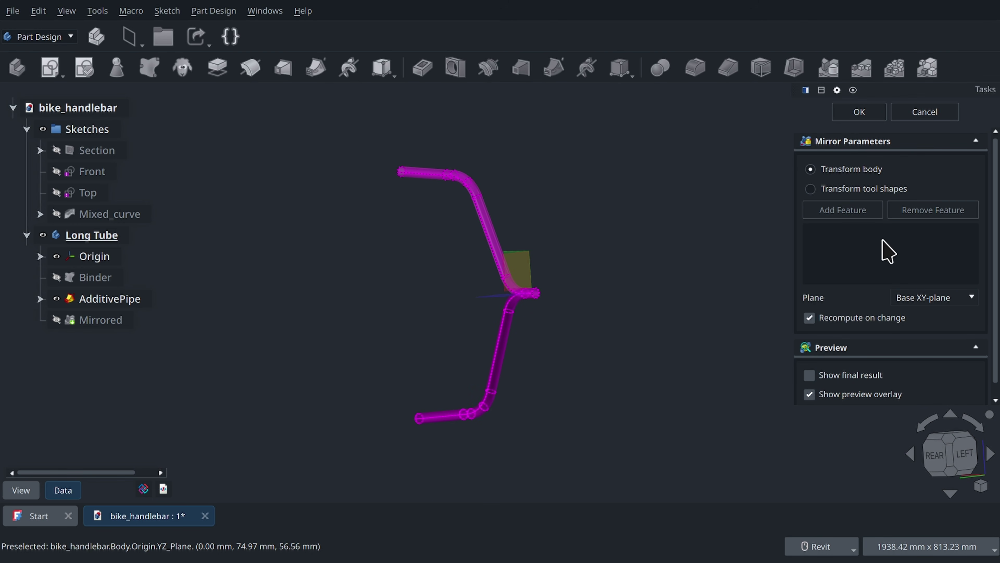
pyautogui.click(936, 299)
pyautogui.click(931, 317)
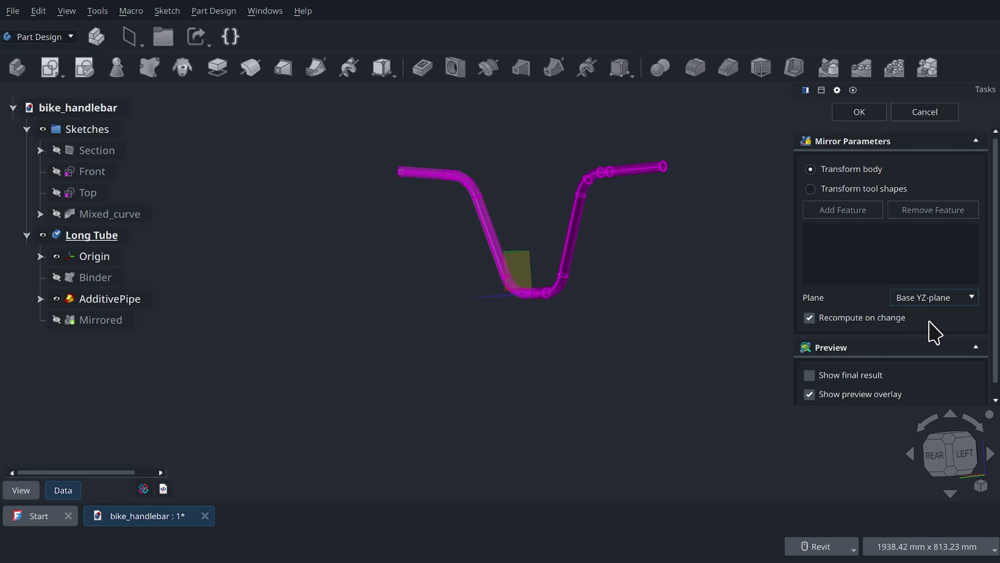
pyautogui.click(858, 112)
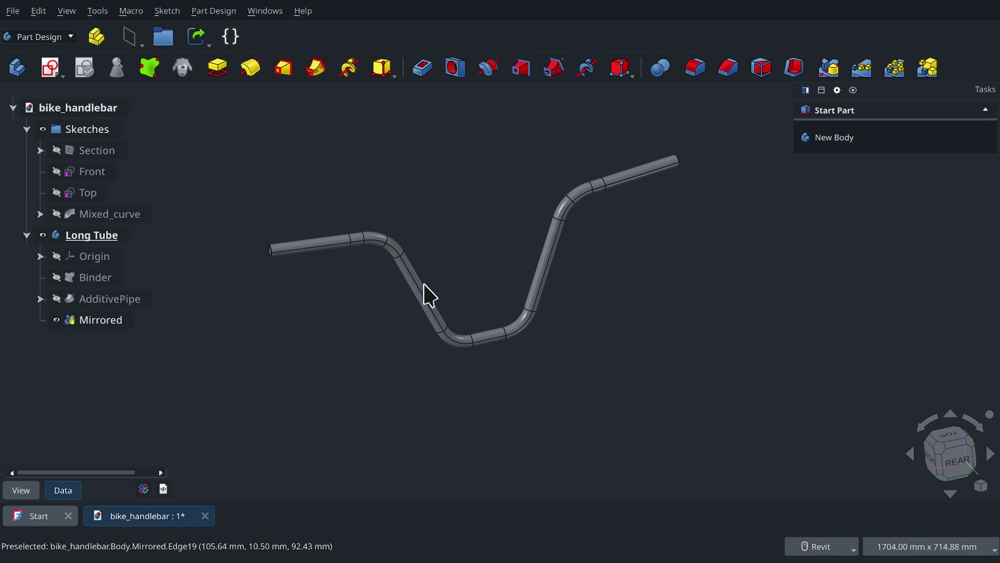
# Collapse the Long Tube body in the model tree, then create a new body and rename it Small Tube
pyautogui.press('6')
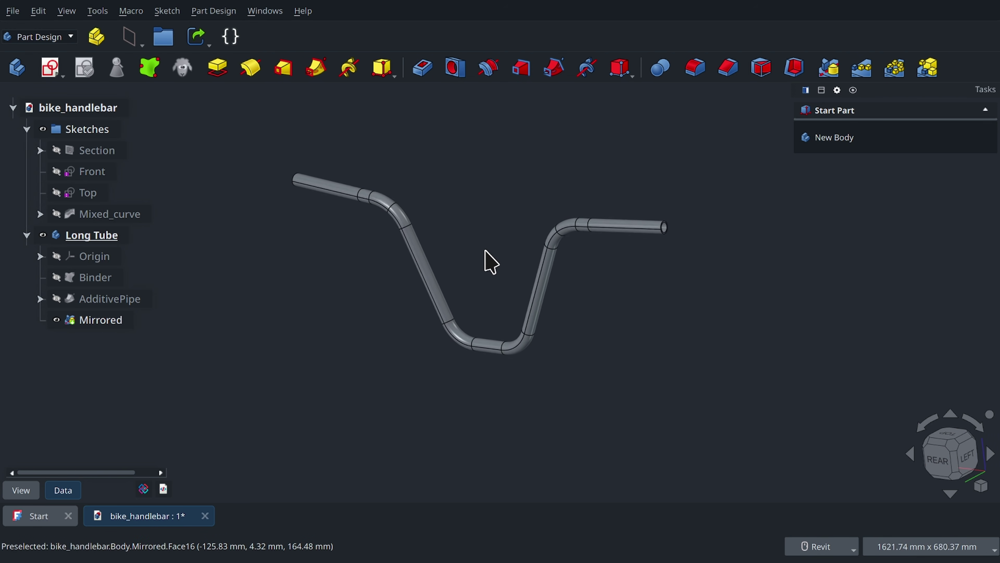
pyautogui.press('2')
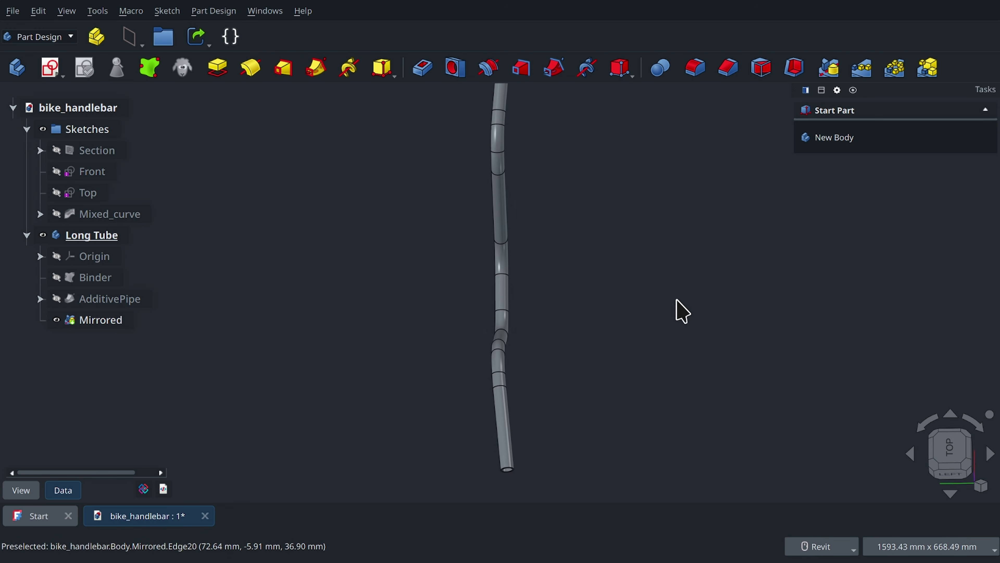
pyautogui.click(953, 451)
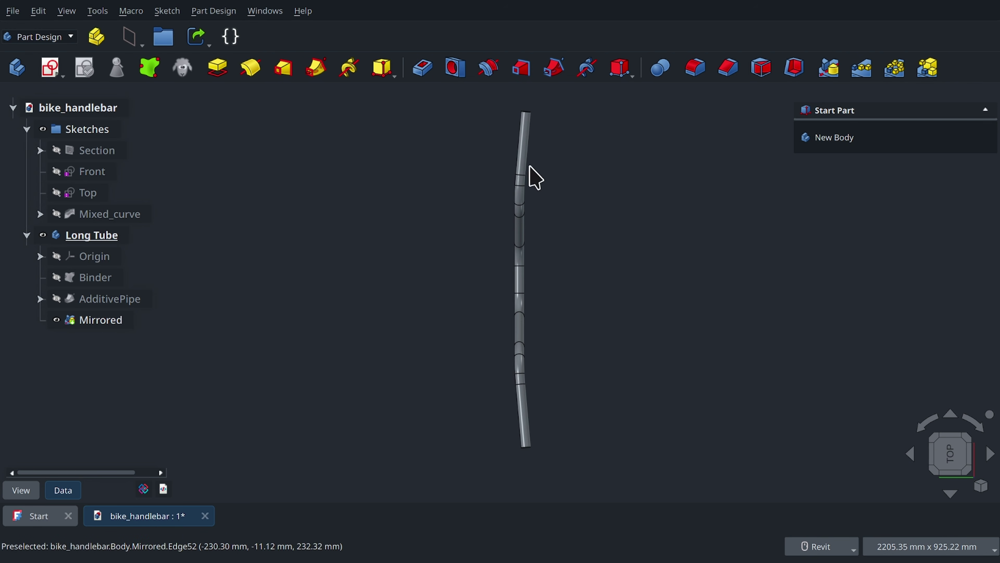
pyautogui.press('4')
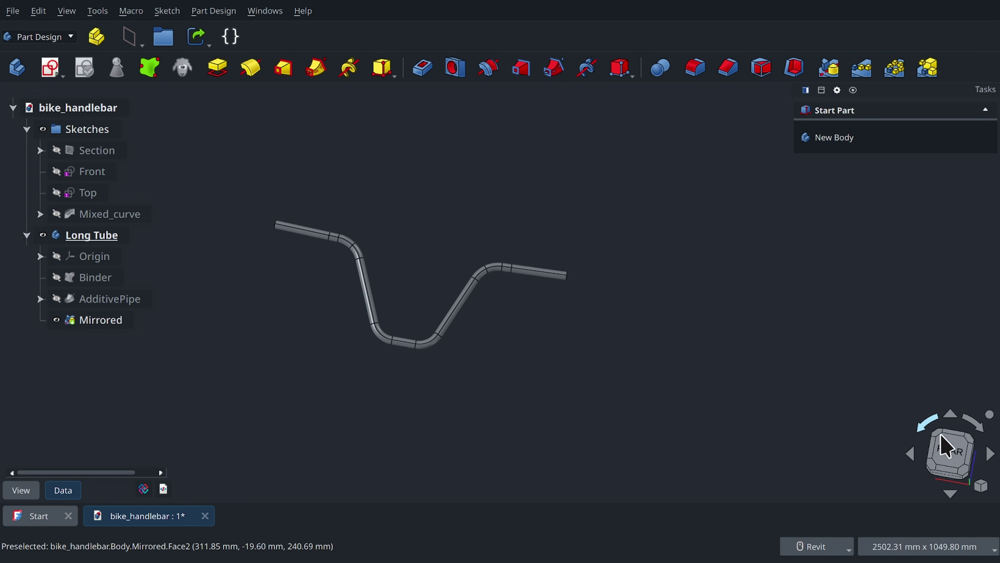
pyautogui.moveTo(433, 279); pyautogui.dragTo(529, 241, button='middle')
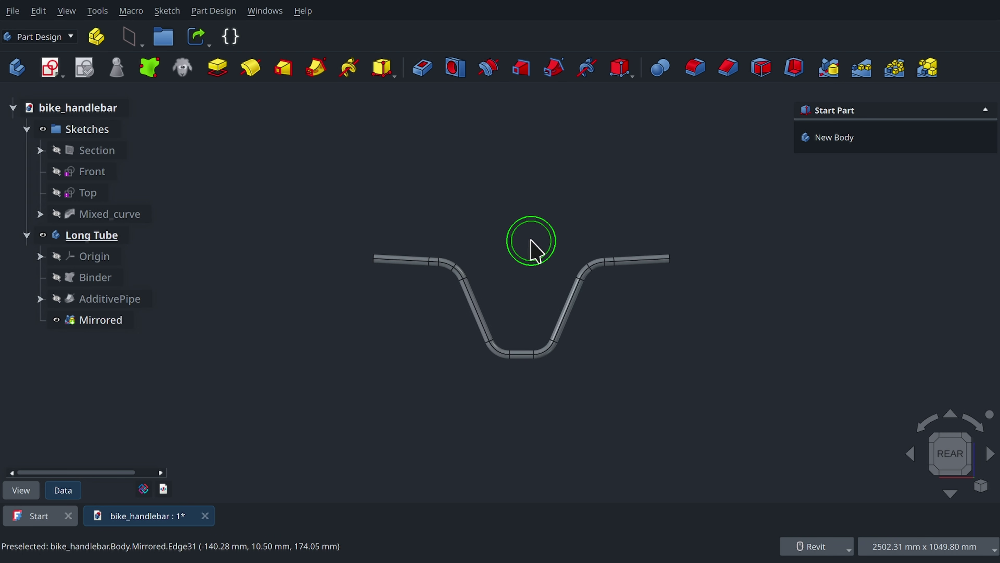
pyautogui.scroll(3, 544, 291)
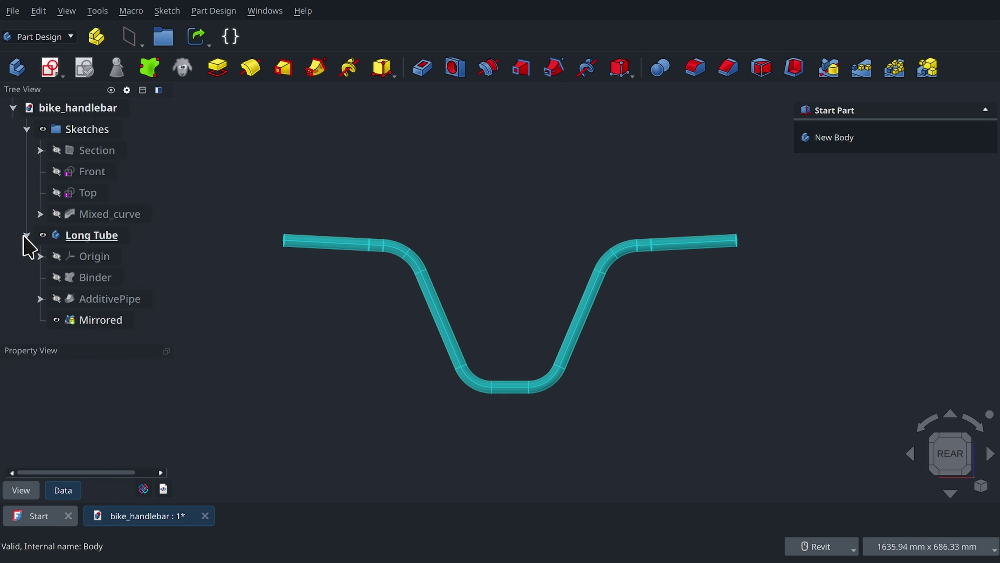
pyautogui.click(26, 235)
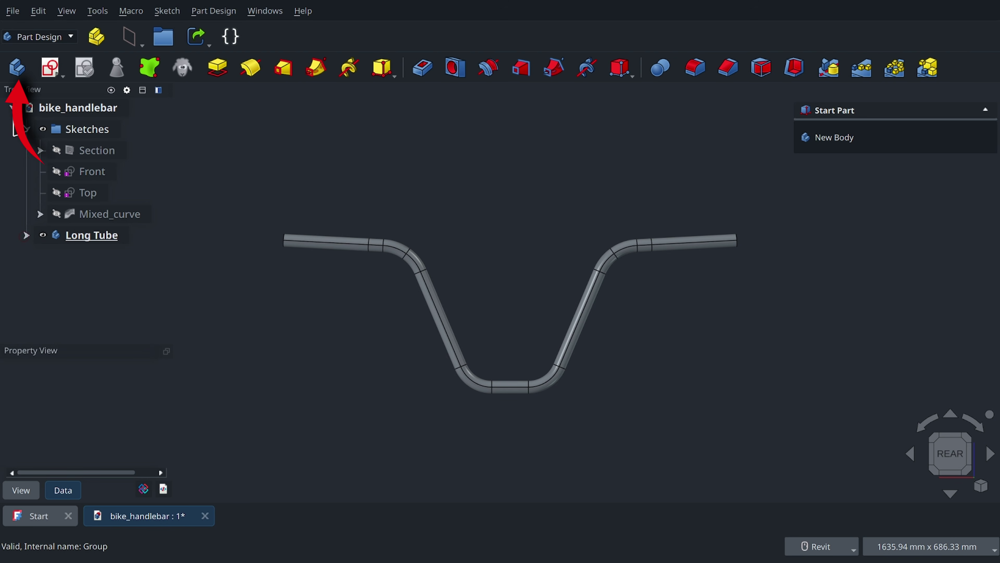
pyautogui.click(16, 67)
pyautogui.click(83, 254)
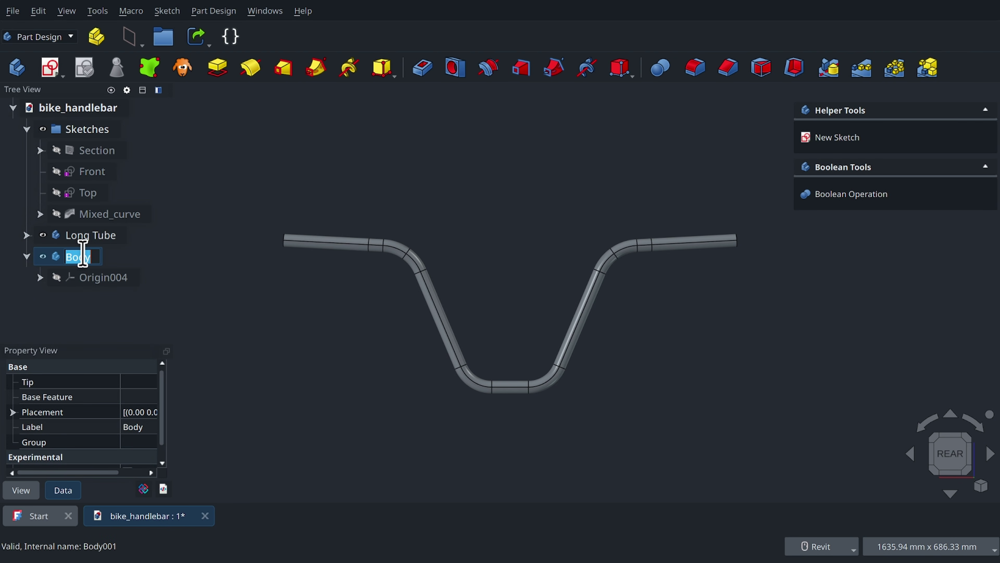
pyautogui.write('Small Tube')
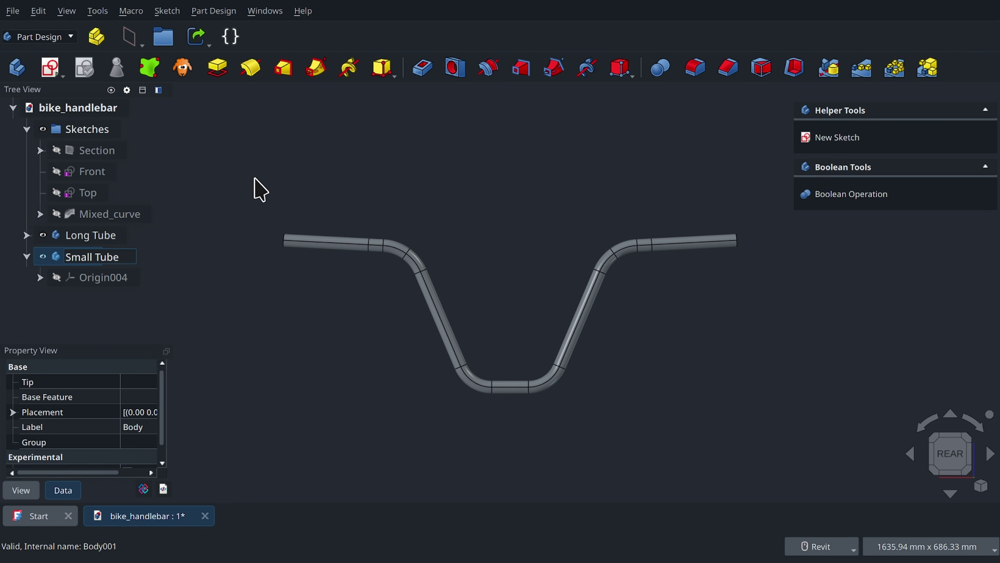
pyautogui.click(254, 174)
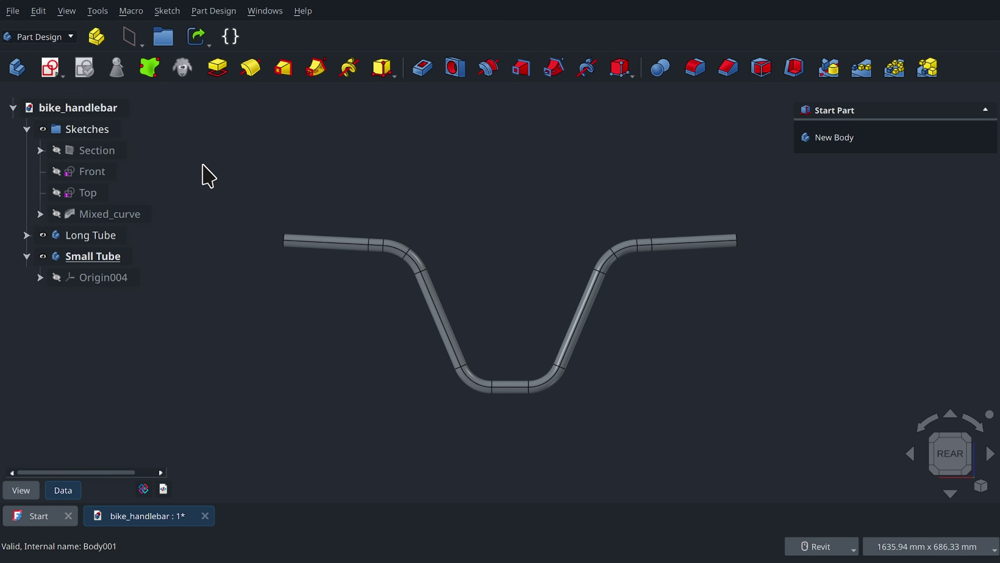
# Start a sketch on the Small Tube's YZ plane and draw an 18 mm diameter circle centred on the vertical axis about 135 mm above the origin
pyautogui.click(50, 68)
pyautogui.keyDown('shift'); pyautogui.moveTo(562, 262); pyautogui.dragTo(409, 314, button='middle'); pyautogui.keyUp('shift')
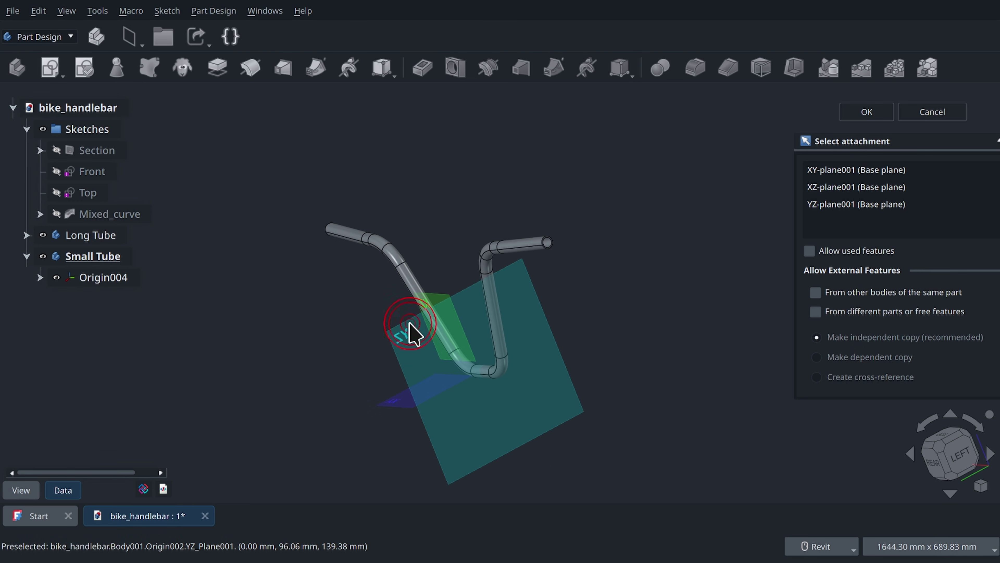
pyautogui.click(409, 322)
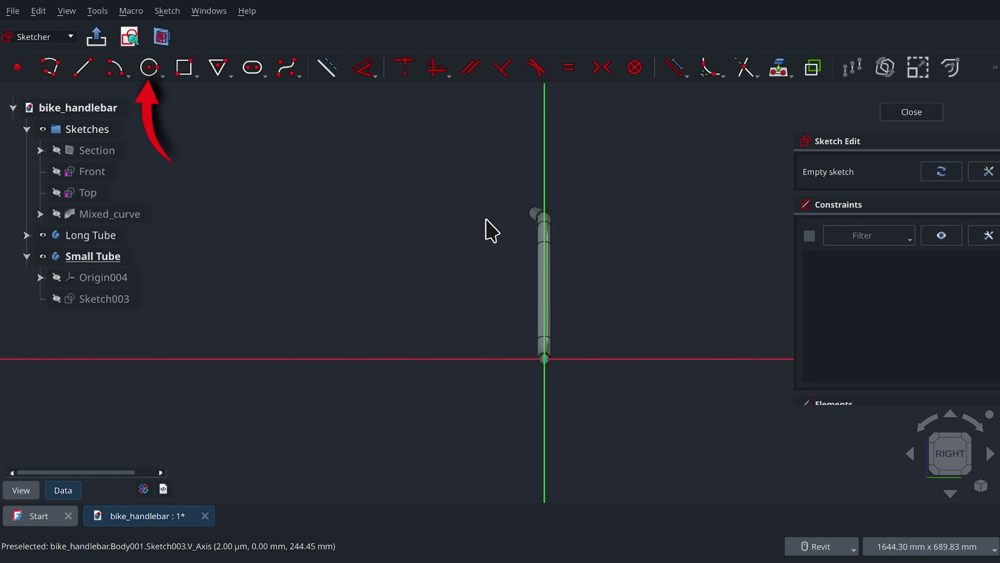
pyautogui.click(150, 67)
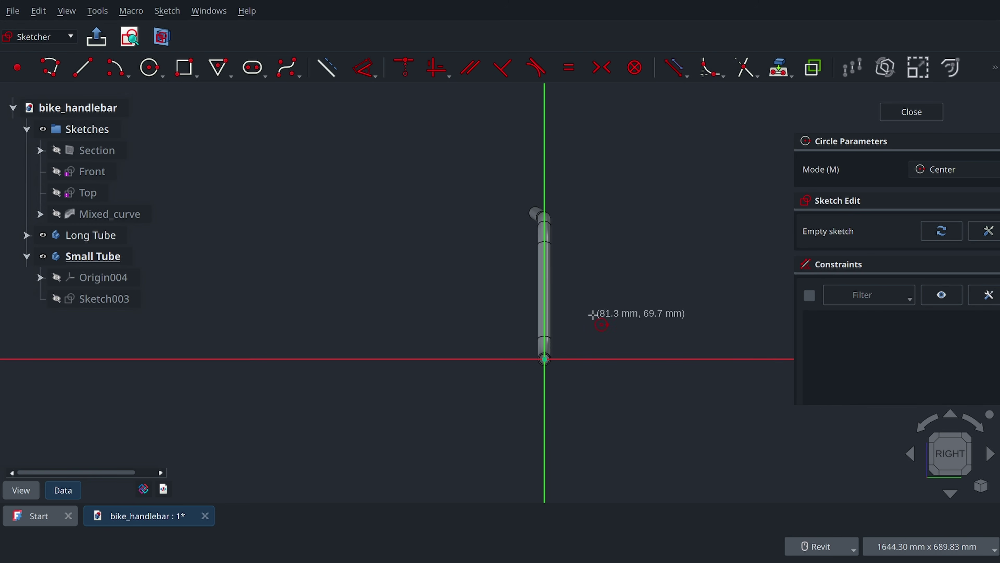
pyautogui.scroll(4, 534, 280)
pyautogui.scroll(1, 534, 281)
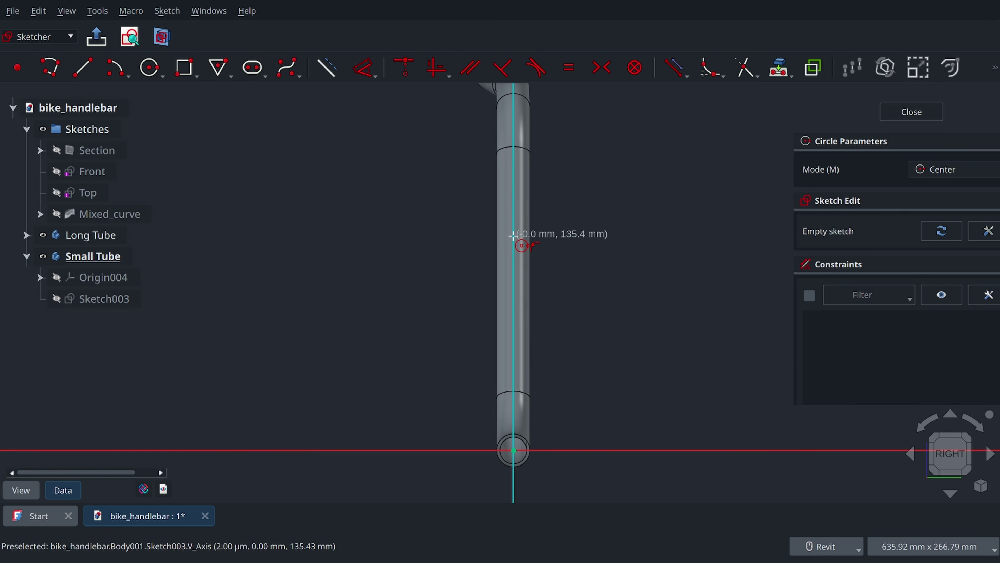
pyautogui.click(513, 237)
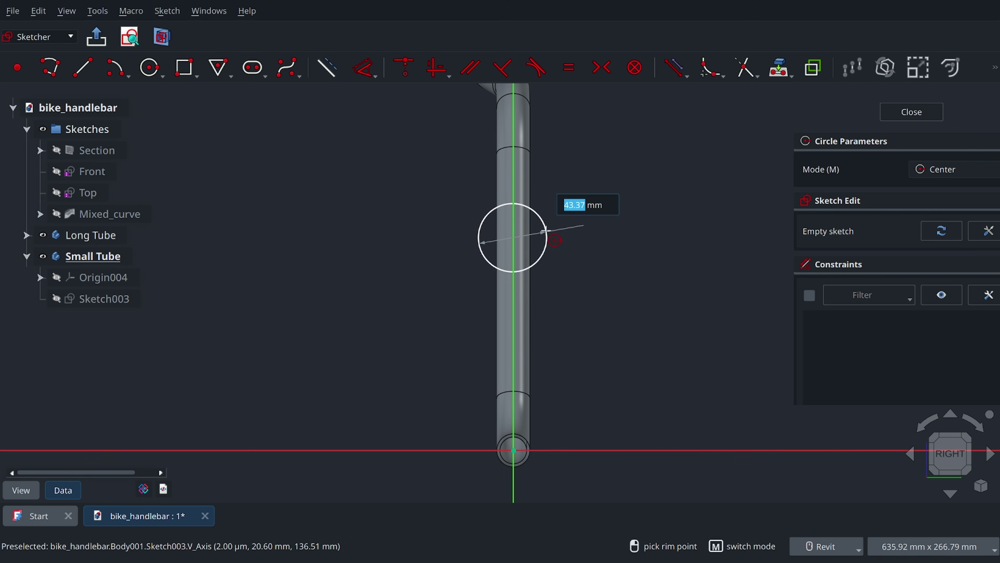
pyautogui.write('18')
pyautogui.press('Return')
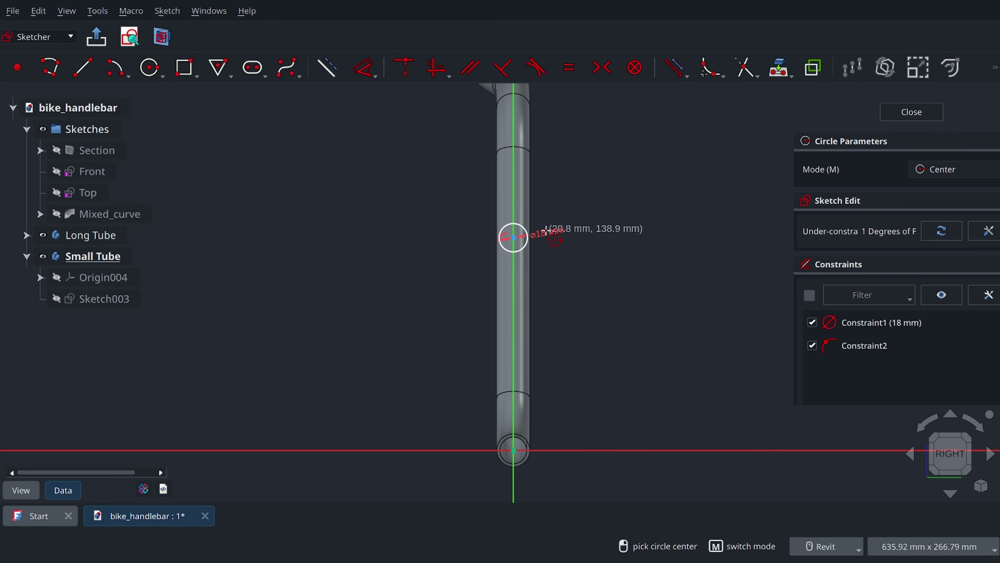
# Add a 14 mm diameter circle concentric with the 18 mm circle
pyautogui.scroll(4, 511, 237)
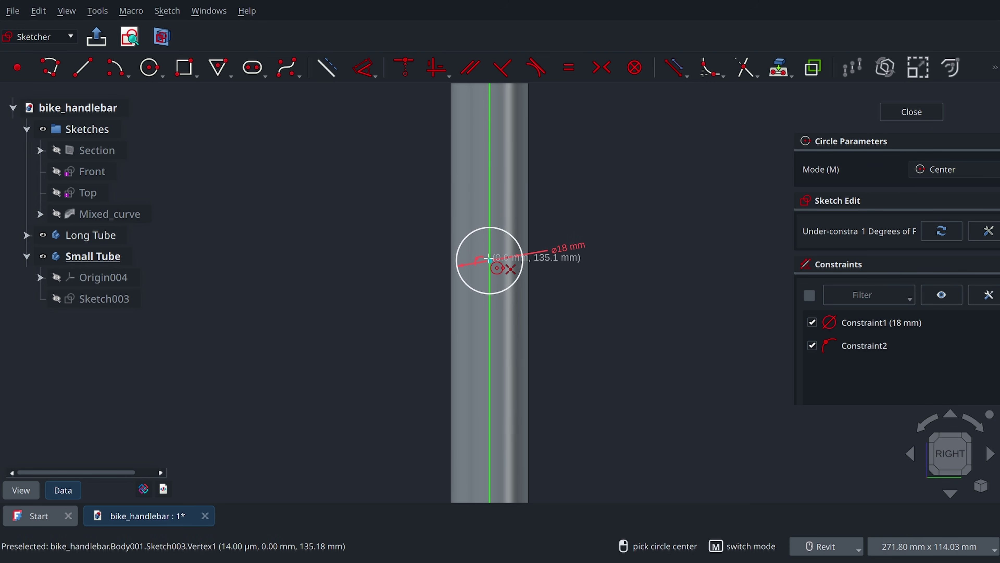
pyautogui.click(489, 259)
pyautogui.write('14')
pyautogui.press('Return')
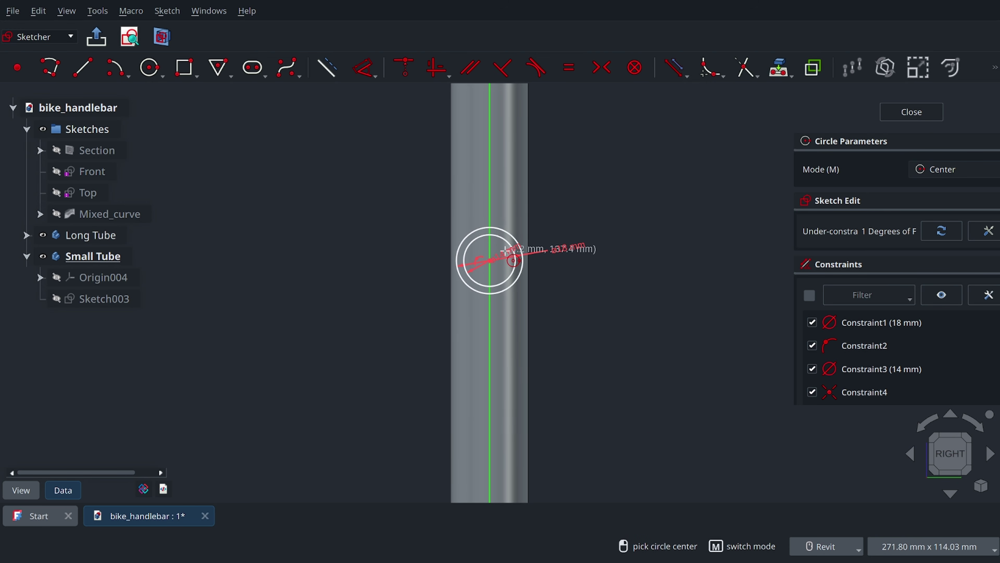
# Dimension the circles' centre 165 mm above the horizontal axis and close the sketch
pyautogui.scroll(-3, 415, 155)
pyautogui.click(360, 66)
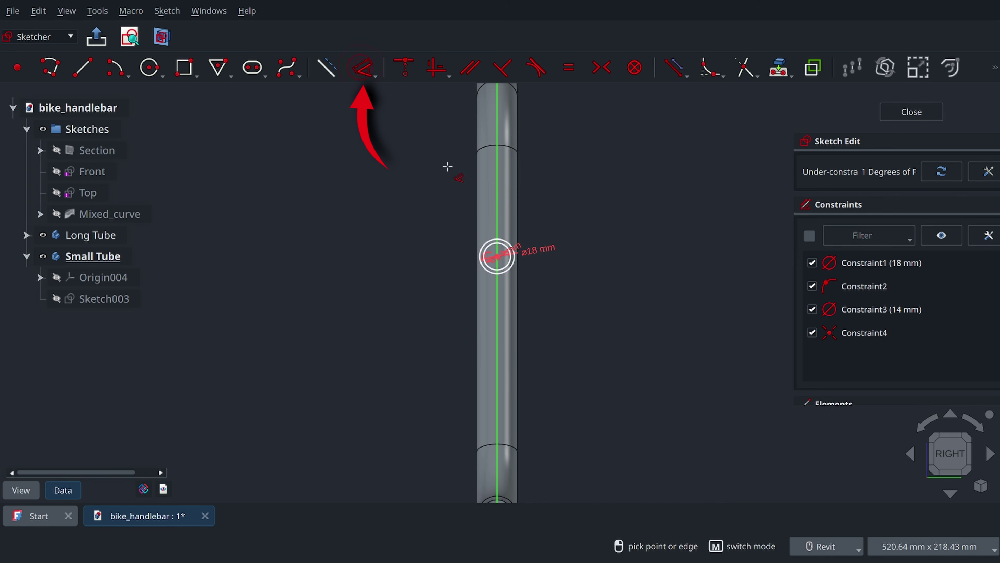
pyautogui.click(498, 256)
pyautogui.scroll(-3, 459, 274)
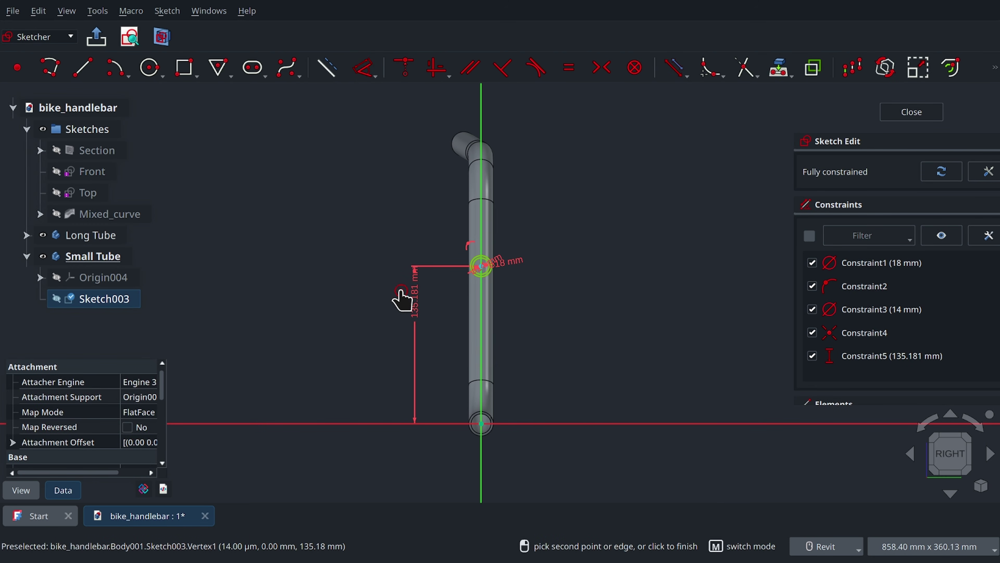
pyautogui.click(401, 292)
pyautogui.write('165')
pyautogui.press('Return')
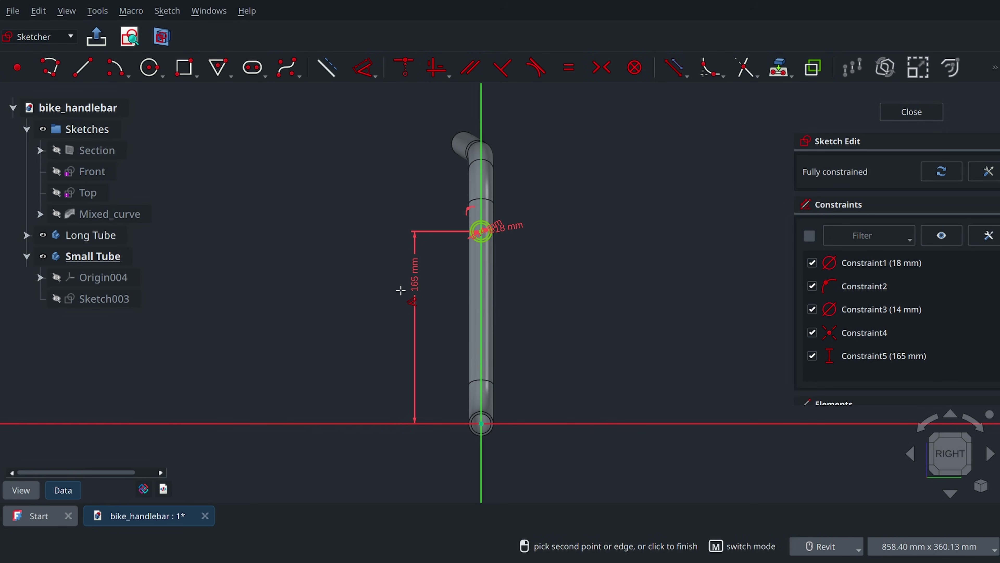
pyautogui.click(910, 113)
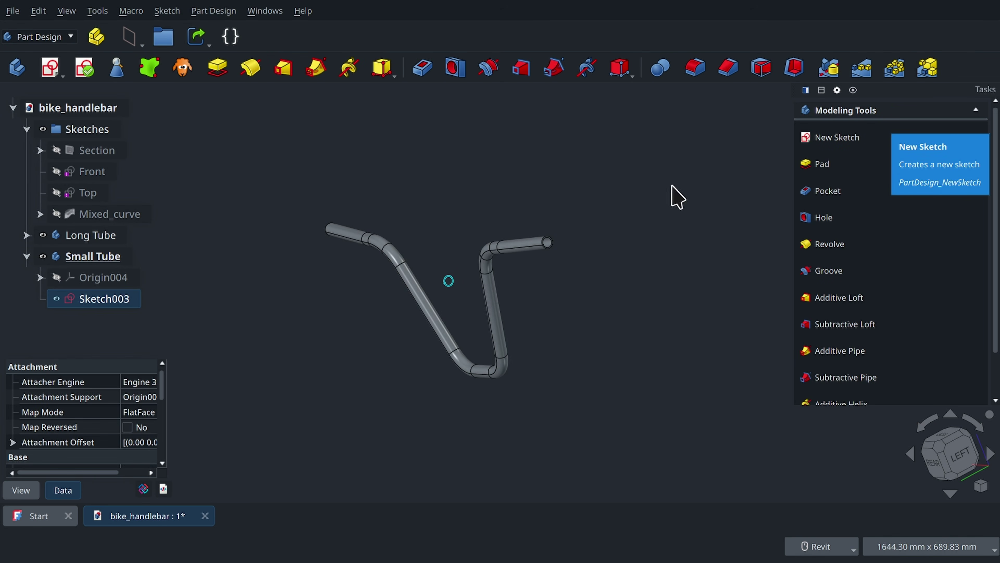
# Create a sub-shape binder of the Long Tube body inside the Small Tube body and hide Long Tube
pyautogui.keyDown('shift'); pyautogui.moveTo(543, 241); pyautogui.dragTo(492, 265, button='middle'); pyautogui.keyUp('shift')
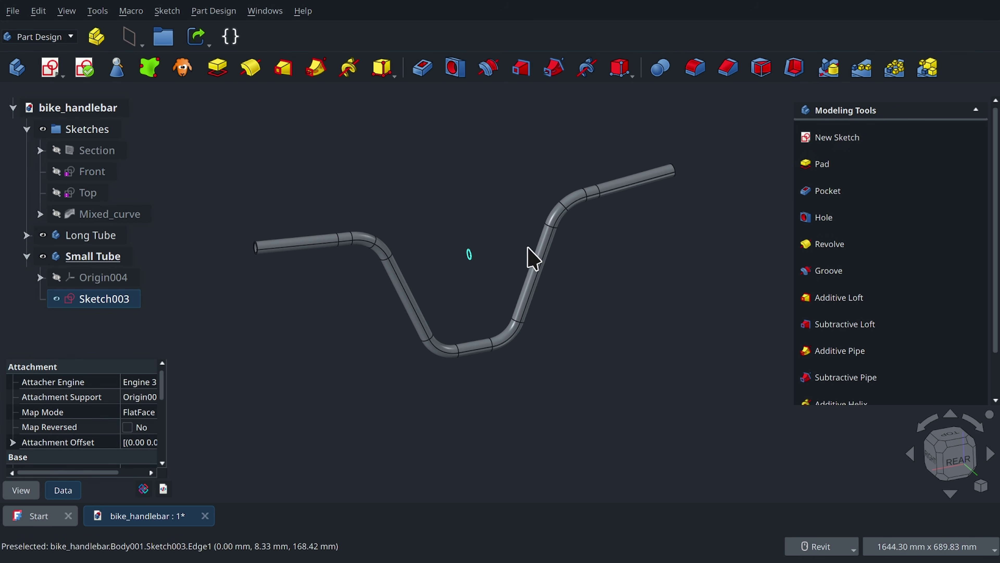
pyautogui.scroll(1, 446, 260)
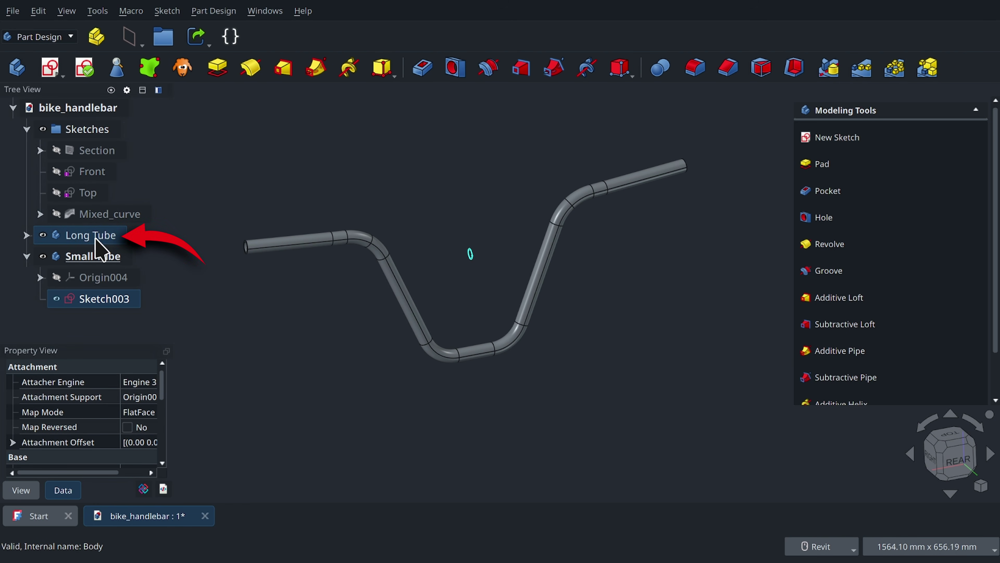
pyautogui.click(118, 236)
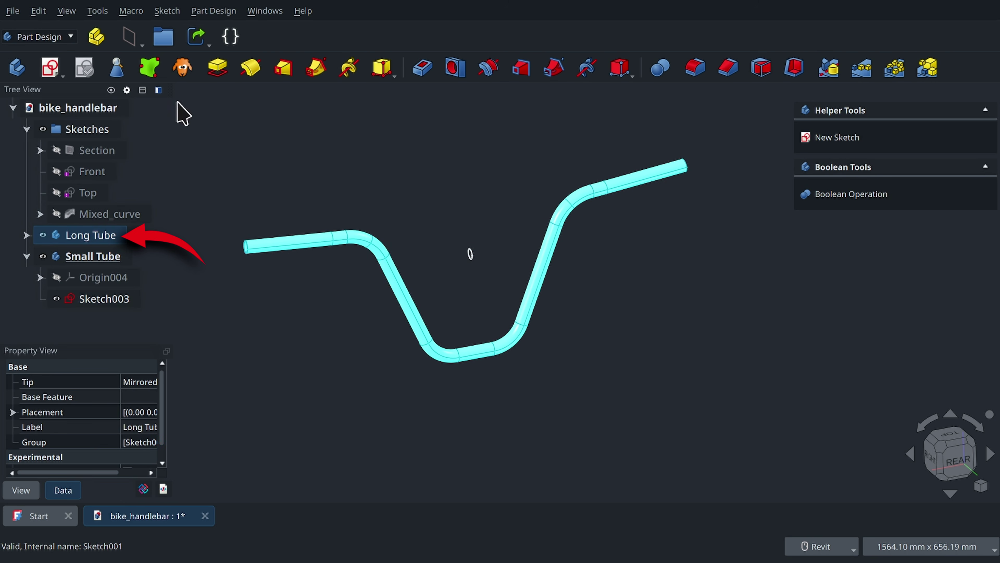
pyautogui.click(156, 73)
pyautogui.click(42, 235)
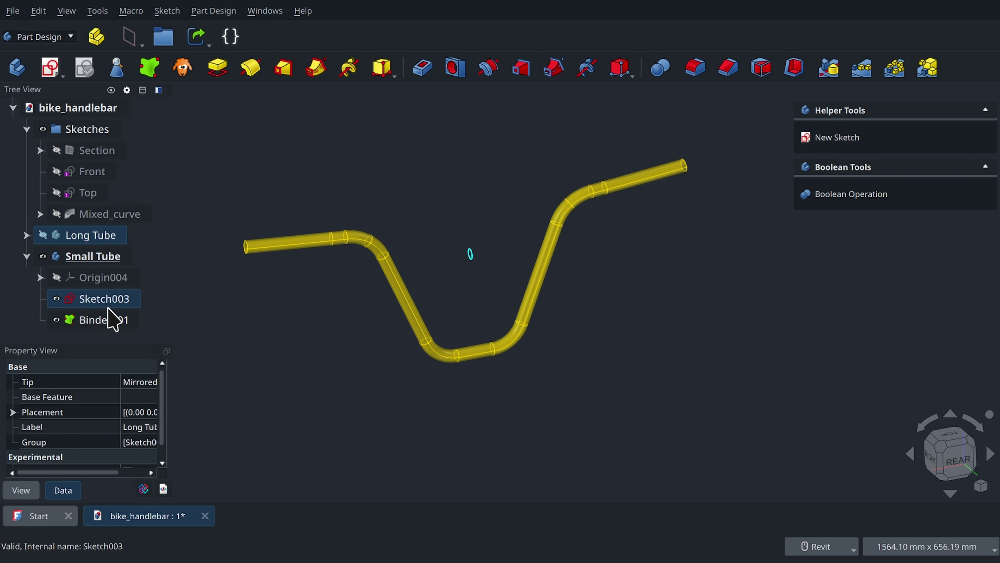
# Pad the Small Tube's circle sketch symmetrically up to the binder's slanted tube face
pyautogui.click(84, 300)
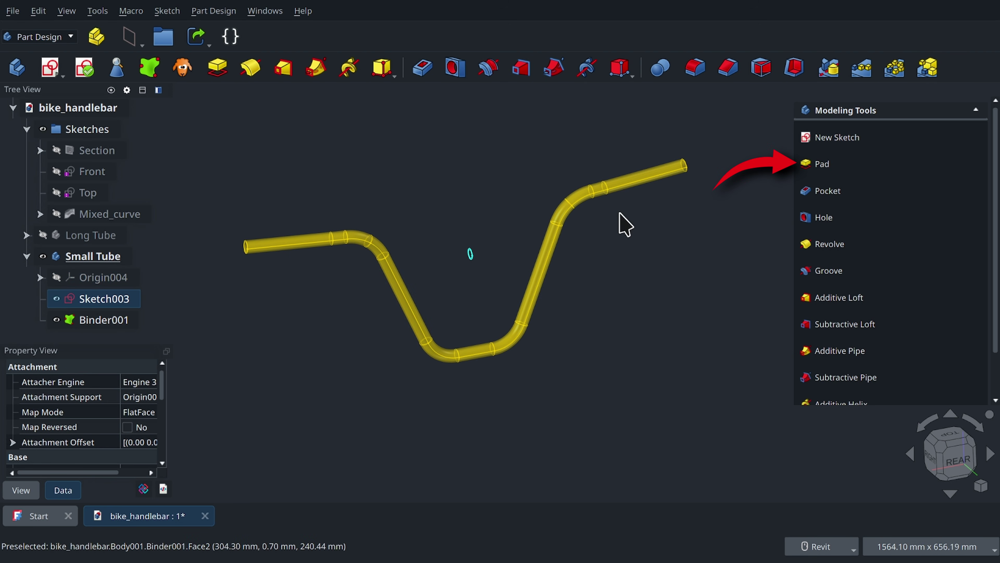
pyautogui.click(819, 164)
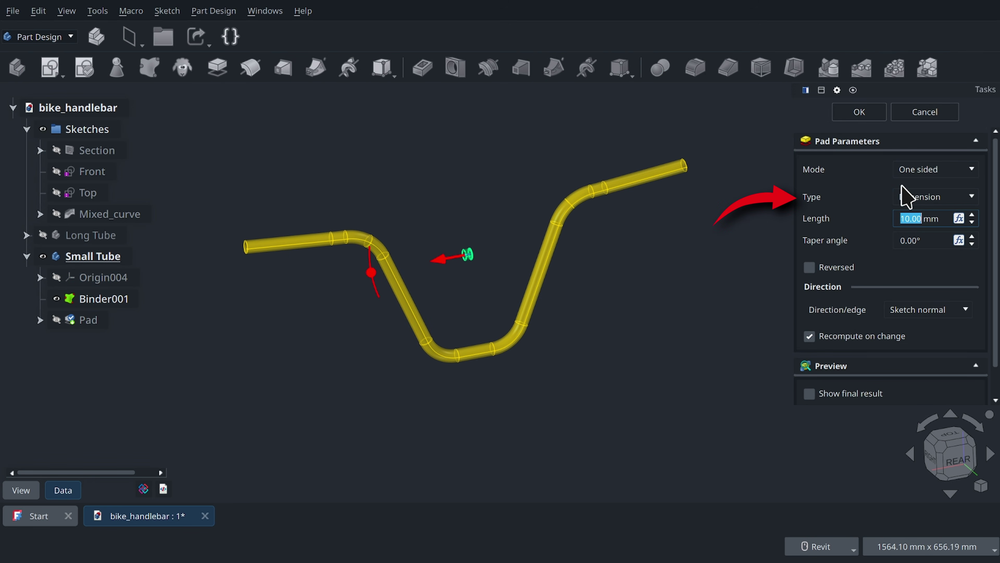
pyautogui.click(904, 196)
pyautogui.click(914, 252)
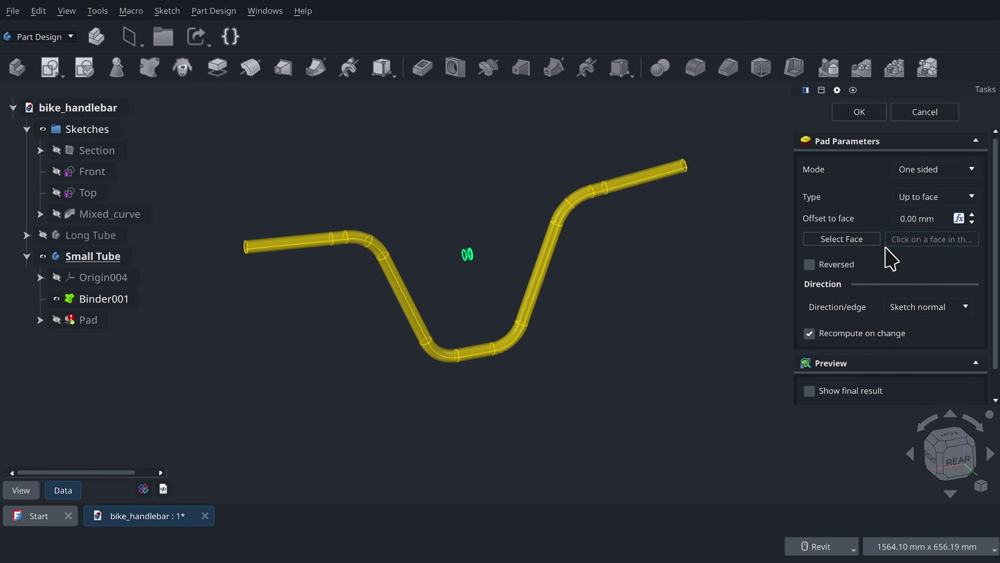
pyautogui.click(396, 281)
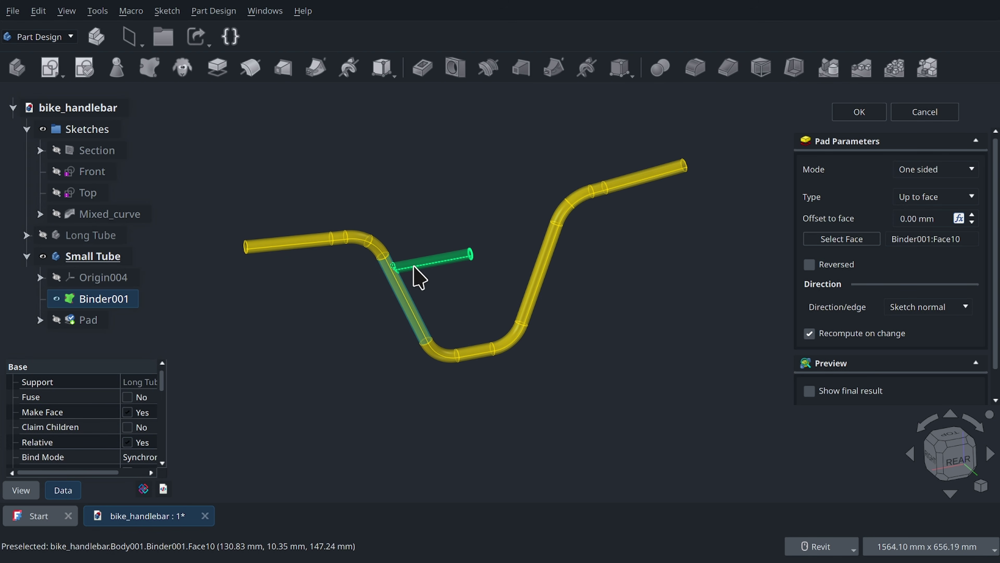
pyautogui.click(935, 170)
pyautogui.click(921, 205)
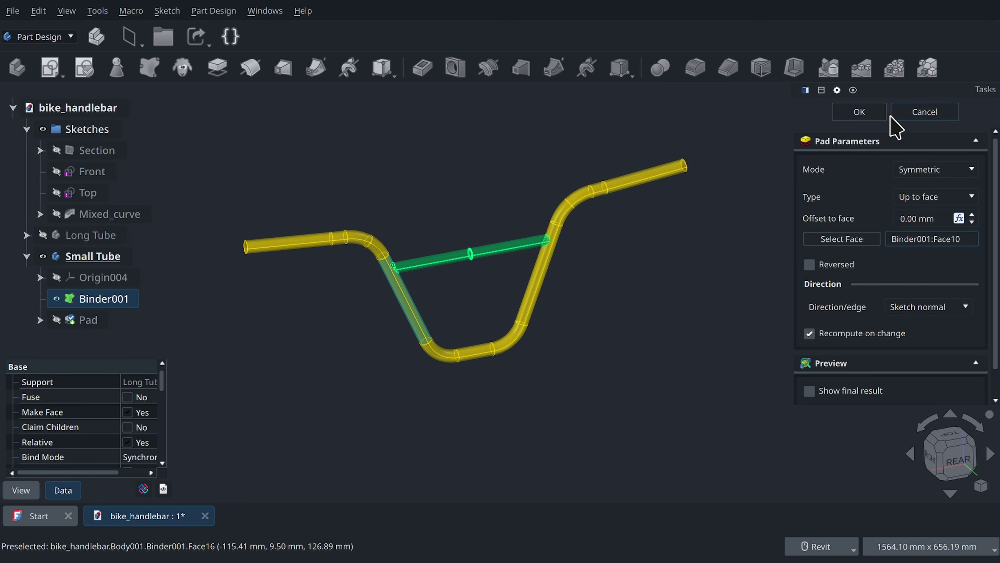
pyautogui.click(861, 112)
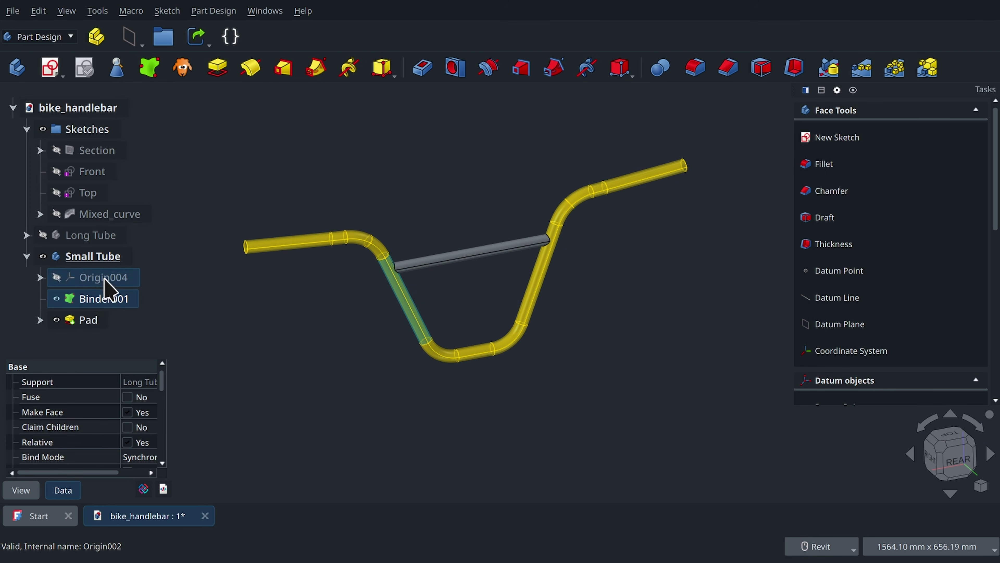
# Hide the Small Tube's binder, show the Long Tube body again and collapse Small Tube in the model tree
pyautogui.click(56, 299)
pyautogui.click(43, 235)
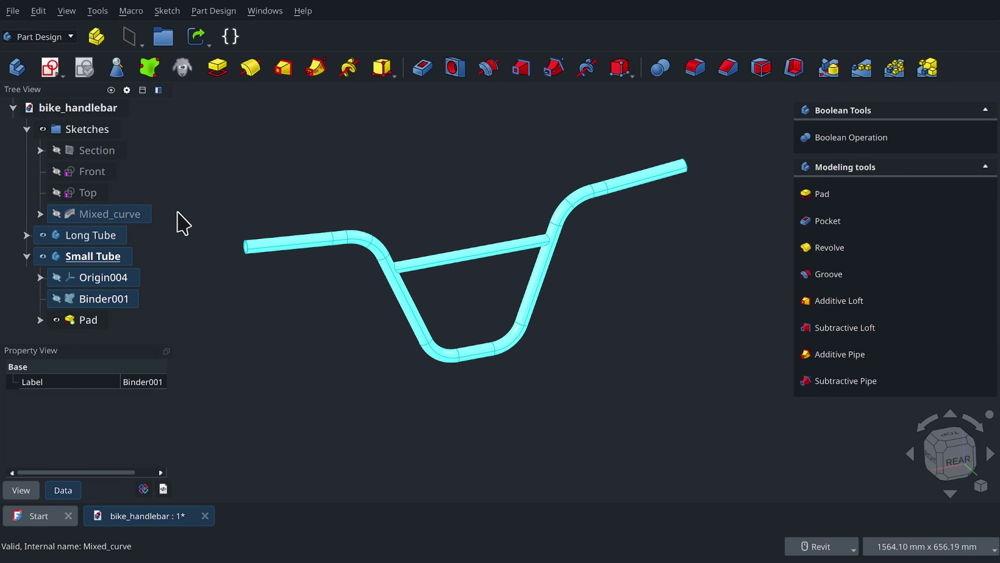
pyautogui.click(483, 149)
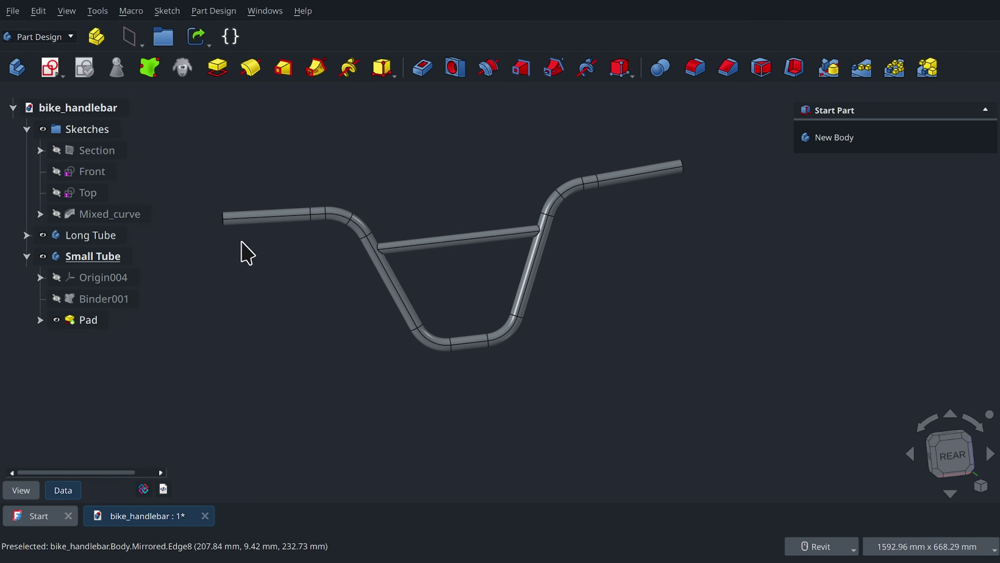
pyautogui.click(27, 256)
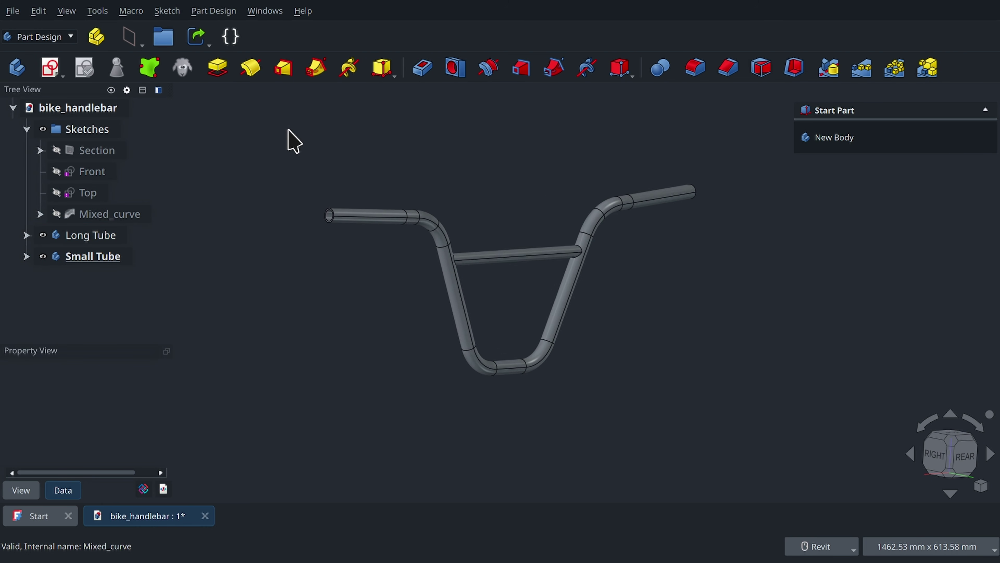
# Create a new part and rename it HandleBar
pyautogui.click(96, 37)
pyautogui.click(77, 277)
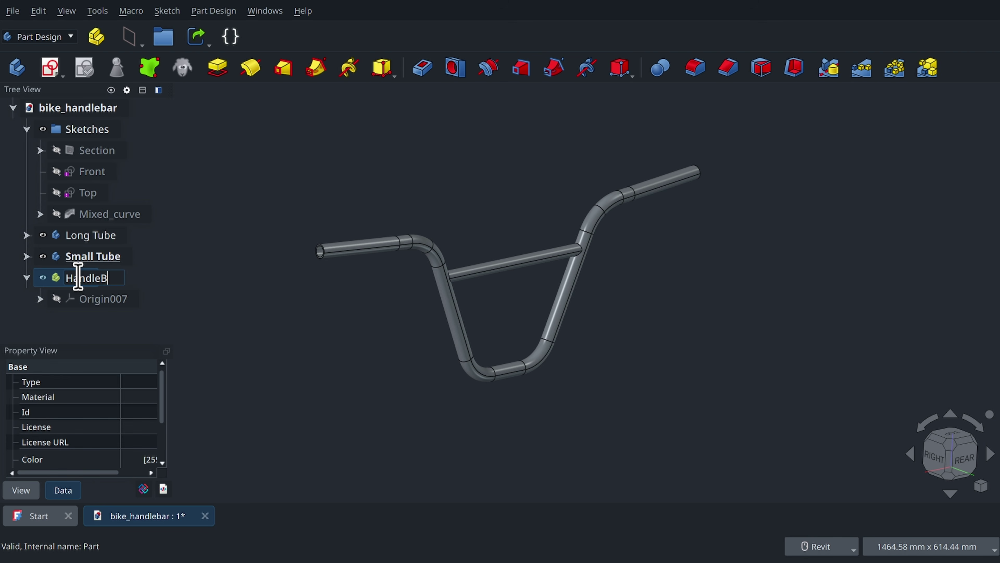
pyautogui.press('Return')
# Move the Sketches group and the Long Tube and Small Tube bodies into the HandleBar part, then collapse it
pyautogui.doubleClick(87, 129)
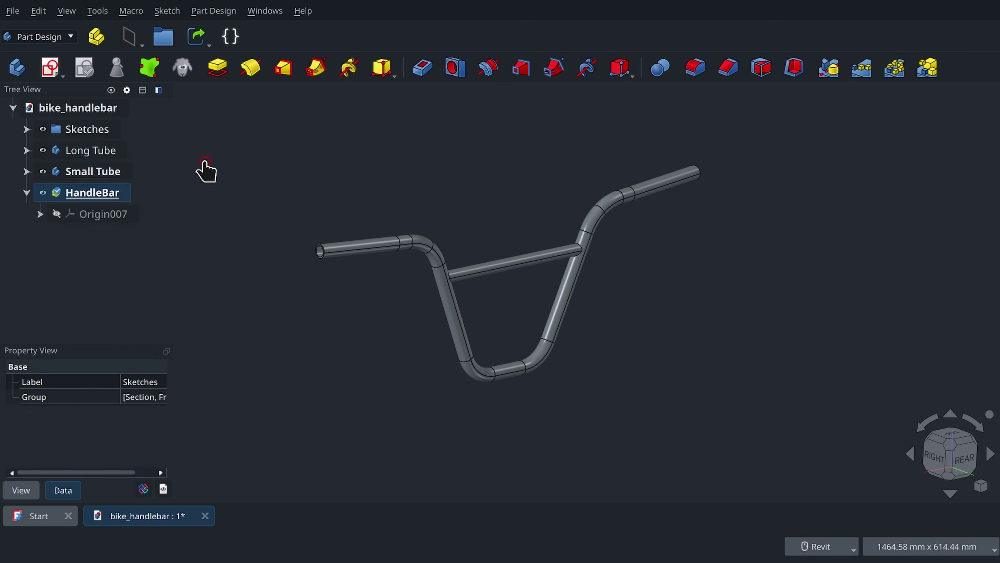
pyautogui.moveTo(69, 132); pyautogui.dragTo(118, 192)
pyautogui.click(91, 129)
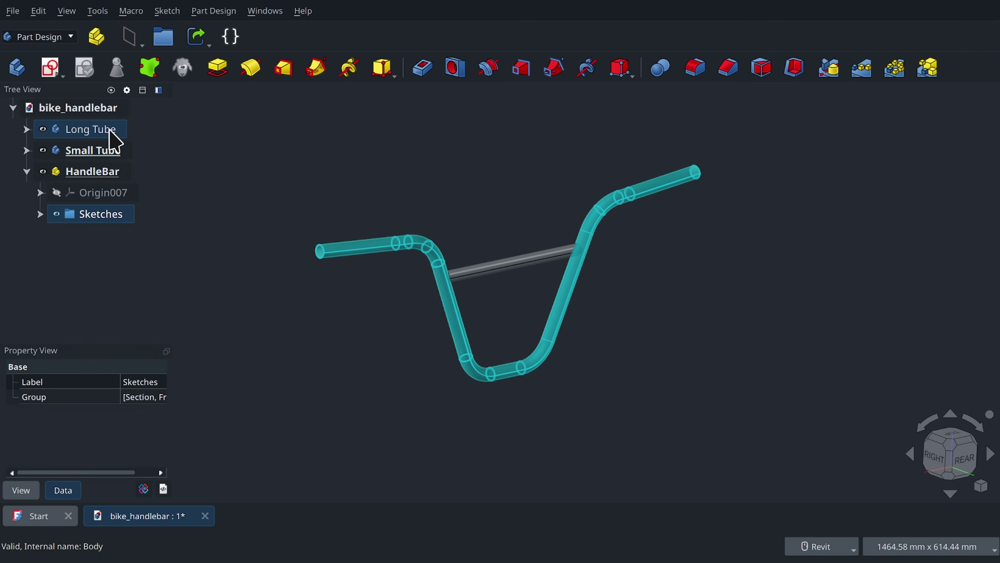
pyautogui.keyDown('shift'); pyautogui.click(93, 150); pyautogui.keyUp('shift')
pyautogui.moveTo(93, 150); pyautogui.dragTo(118, 171)
pyautogui.click(205, 160)
pyautogui.click(26, 129)
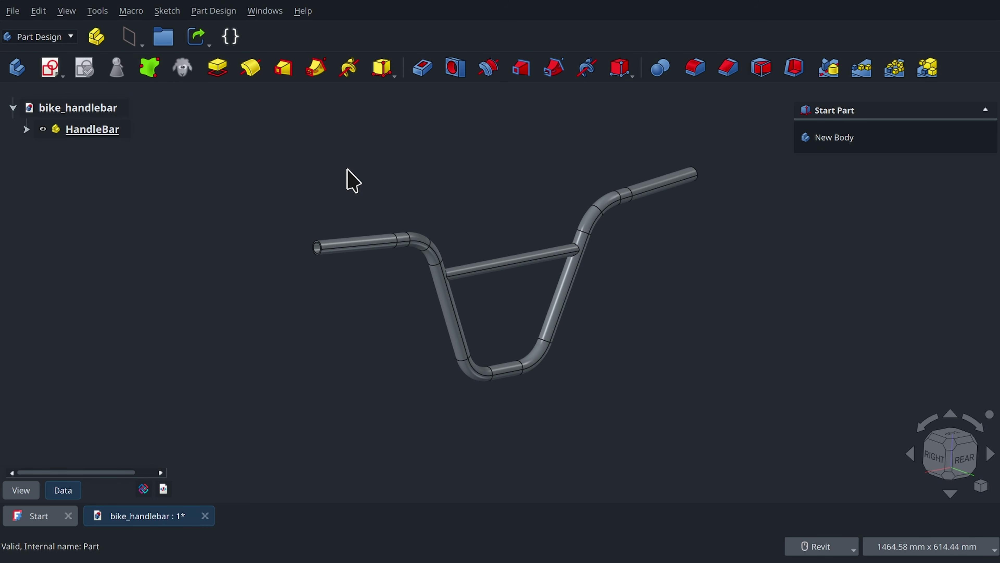
# Create a new document and start a sketch on the XZ plane of a new body
pyautogui.press('6')
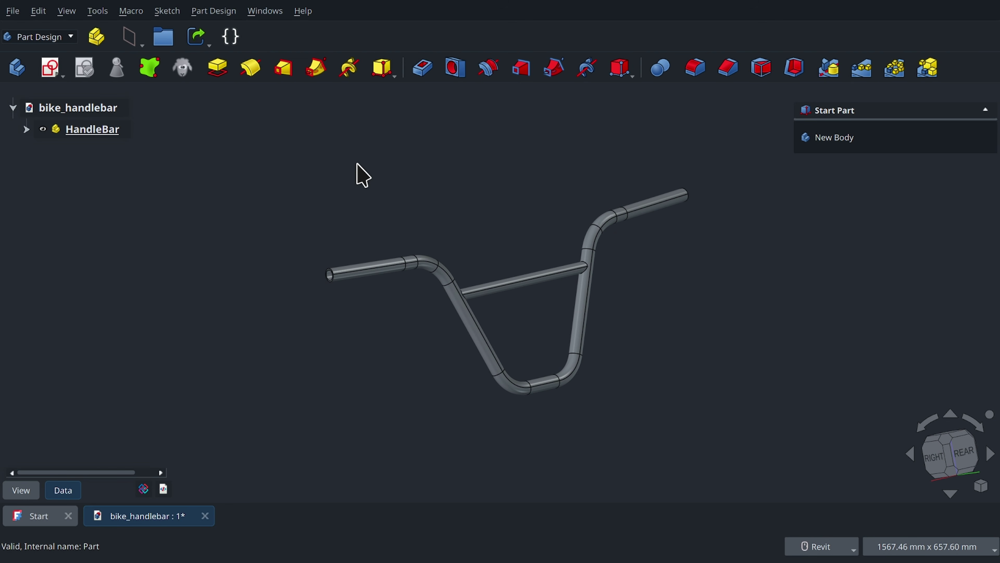
pyautogui.click(14, 11)
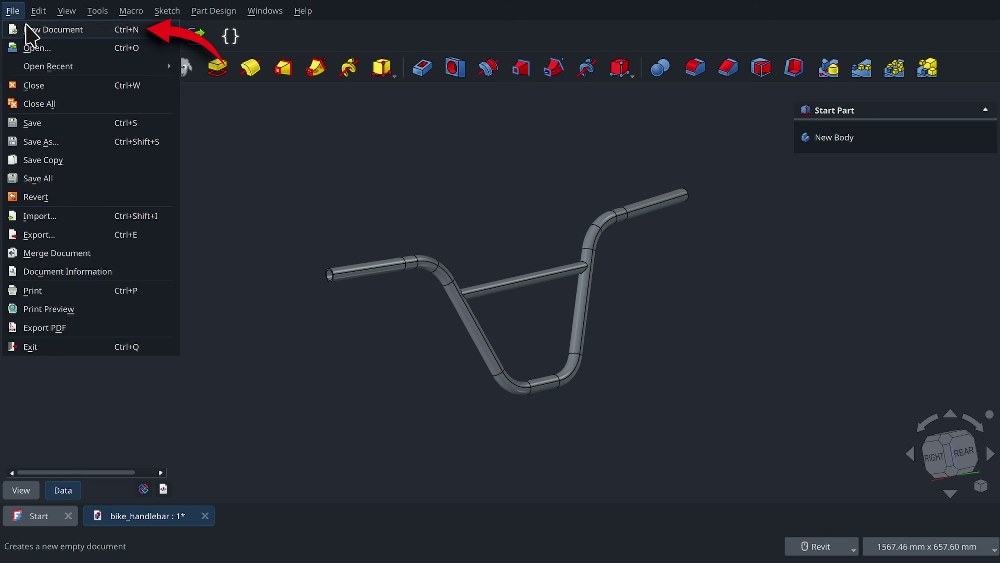
pyautogui.click(26, 28)
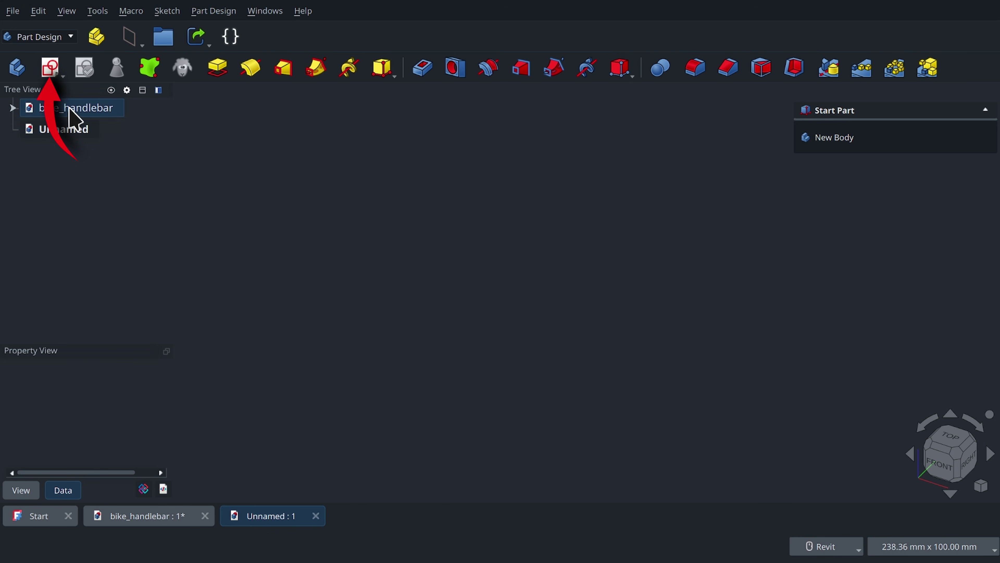
pyautogui.click(50, 69)
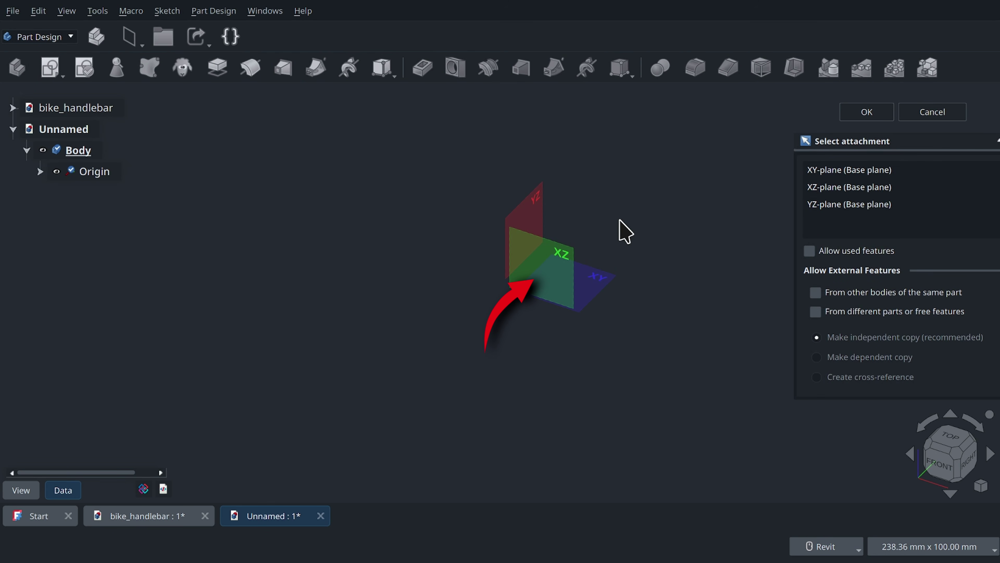
pyautogui.click(564, 259)
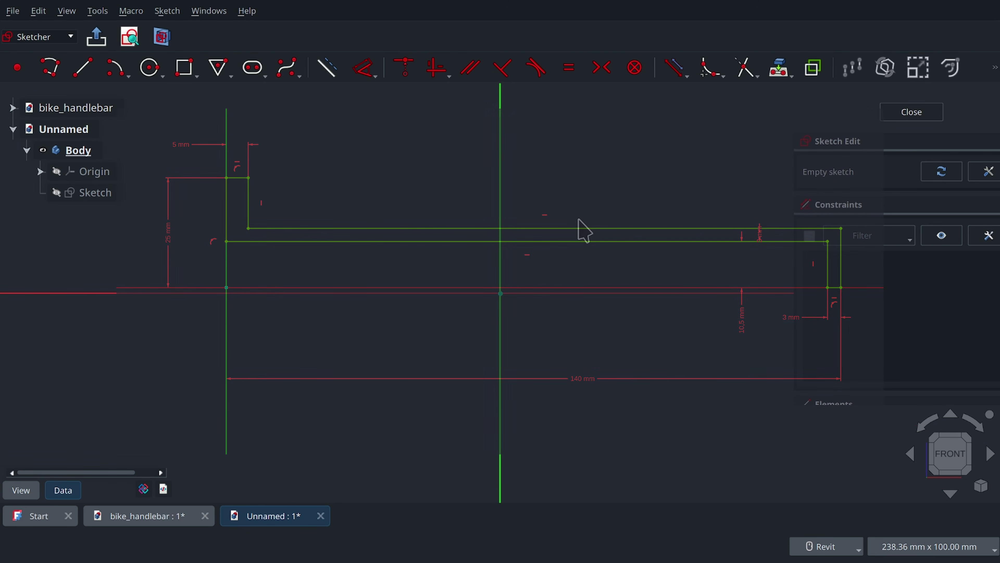
pyautogui.moveTo(656, 198)
pyautogui.mouseDown(button='middle')
pyautogui.moveTo(486, 229)
pyautogui.moveTo(471, 241)
pyautogui.mouseUp(button='middle')
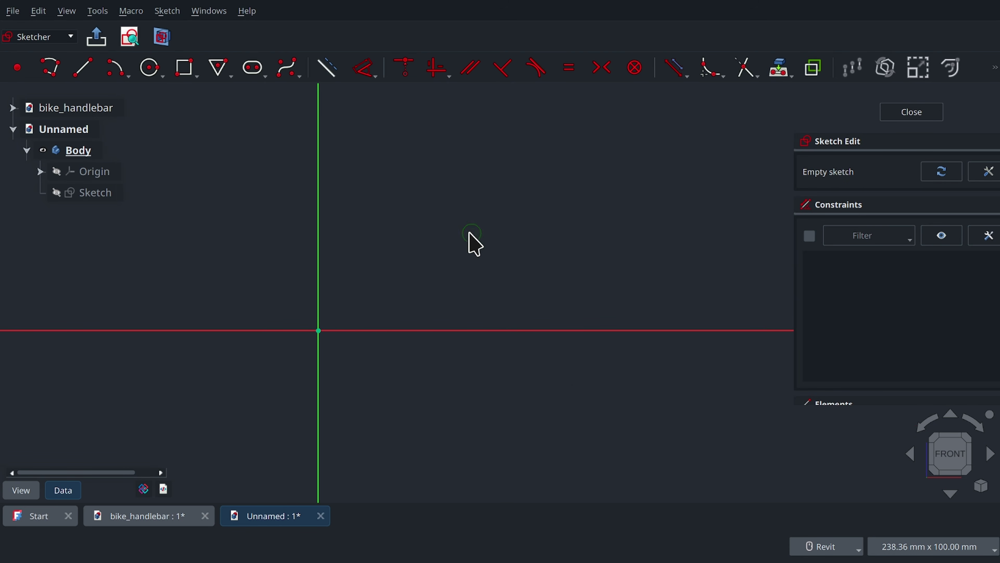
# Draw a stepped polyline profile about 76 mm long, starting and ending on the vertical axis, with its far end's short edge on the horizontal axis
pyautogui.click(50, 68)
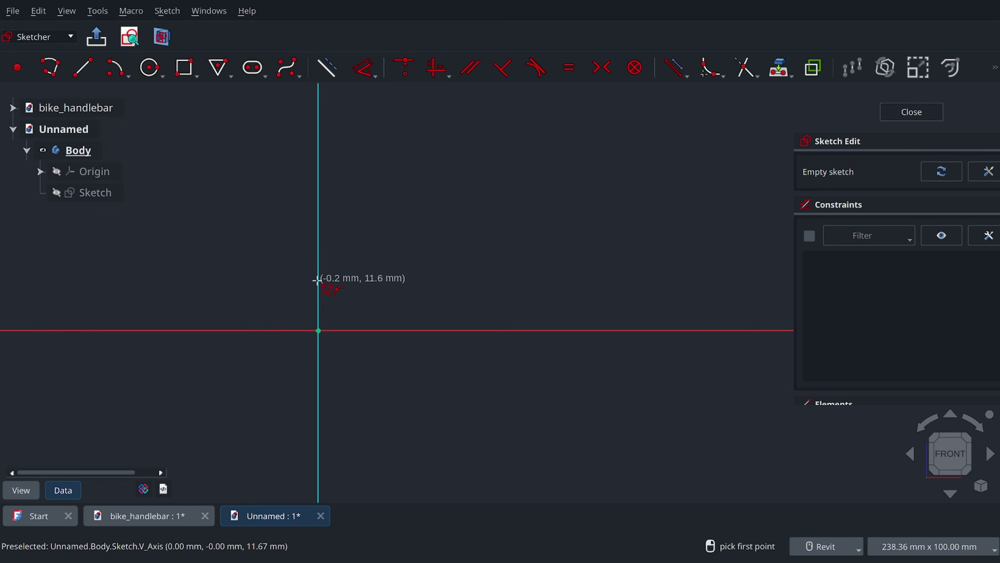
pyautogui.click(319, 287)
pyautogui.click(318, 243)
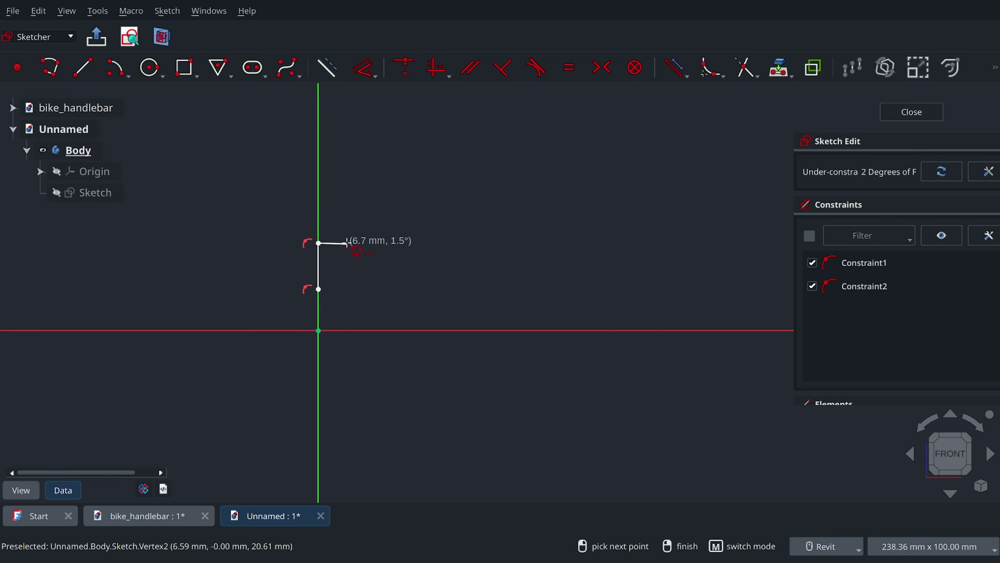
pyautogui.click(343, 241)
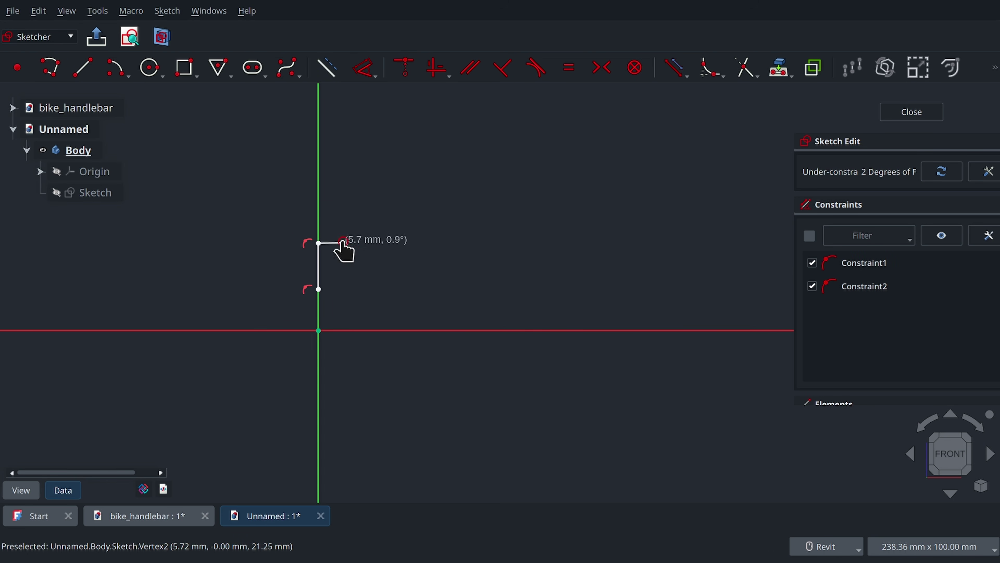
pyautogui.click(340, 289)
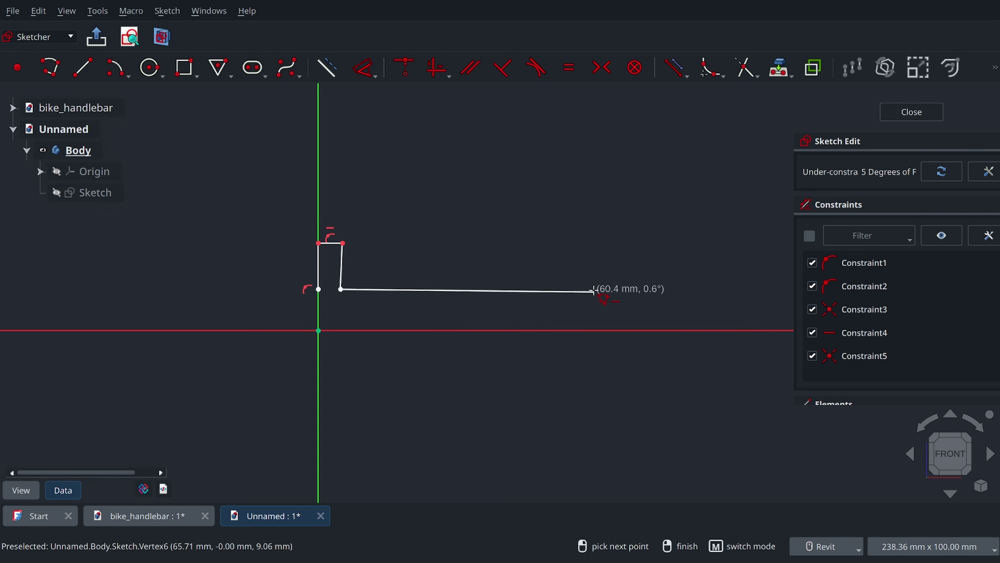
pyautogui.click(637, 289)
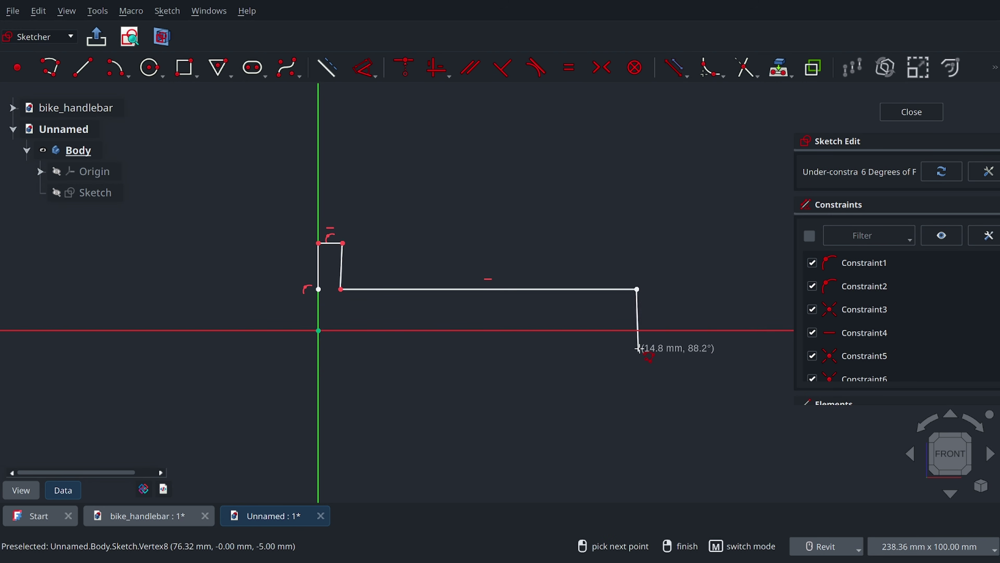
pyautogui.click(637, 330)
pyautogui.click(618, 331)
pyautogui.click(618, 305)
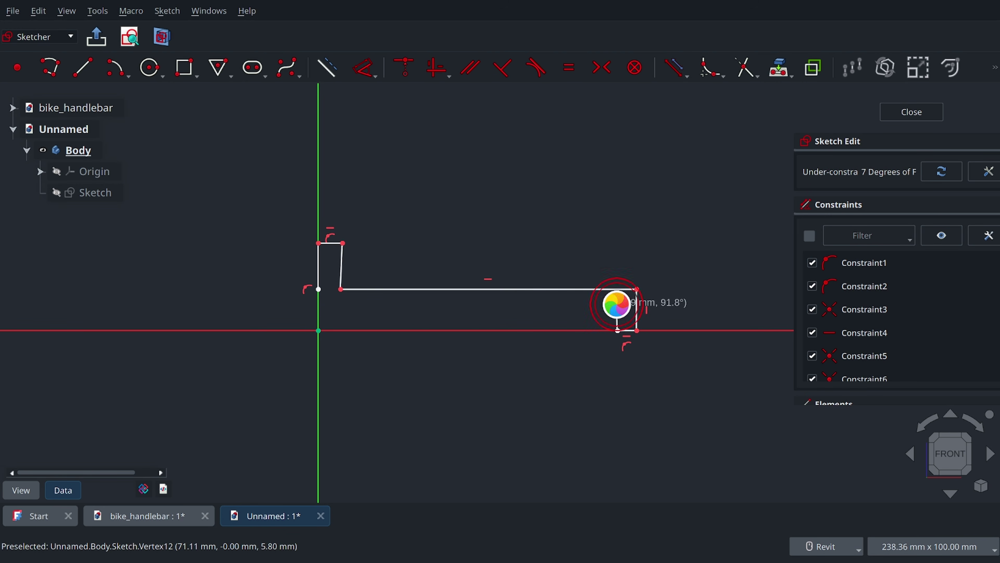
pyautogui.click(318, 307)
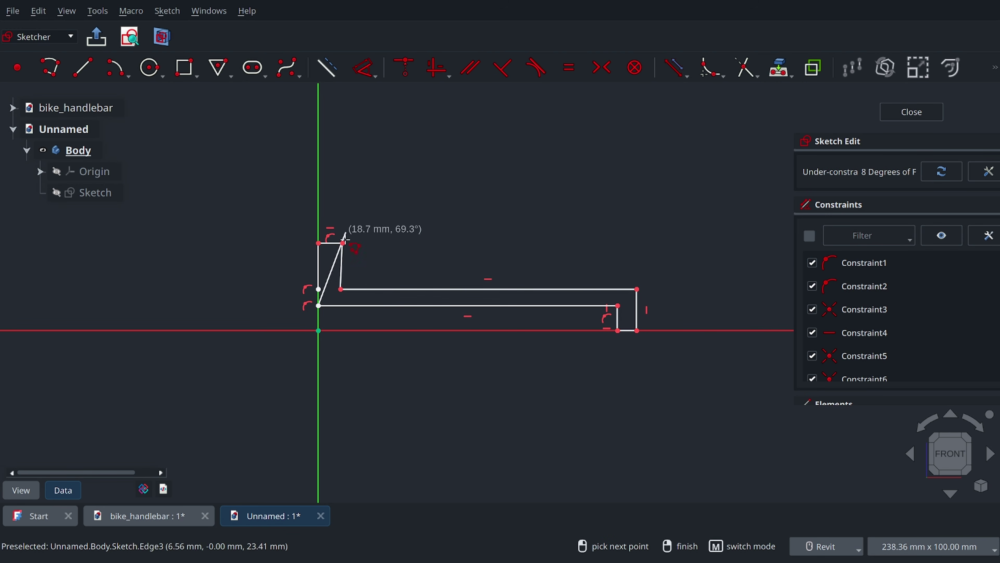
pyautogui.click(318, 289)
pyautogui.rightClick(243, 290)
# Close the profile by making its two open endpoints on the vertical axis coincident, and constrain the slanted edge of the flange to be vertical
pyautogui.scroll(2, 276, 300)
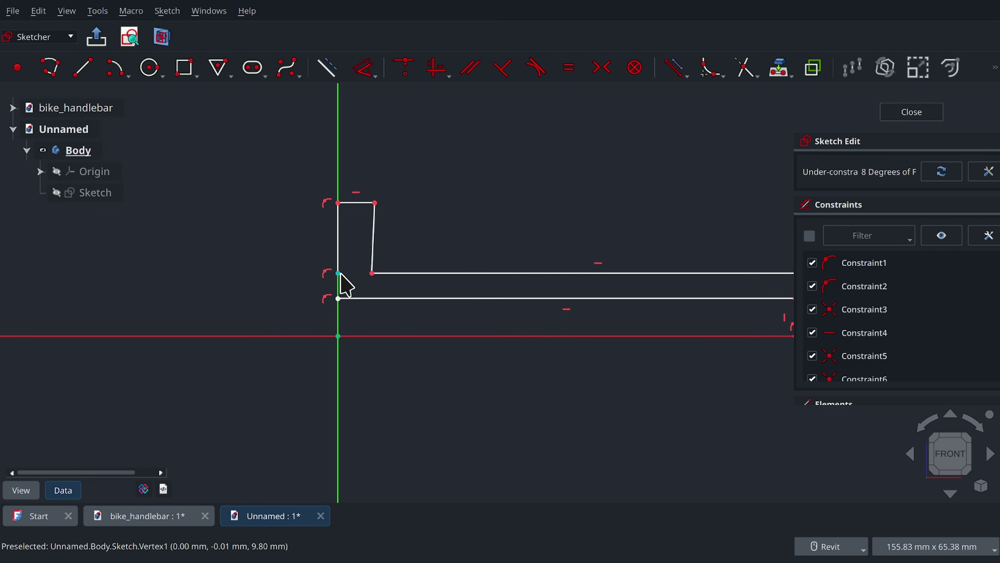
pyautogui.click(339, 299)
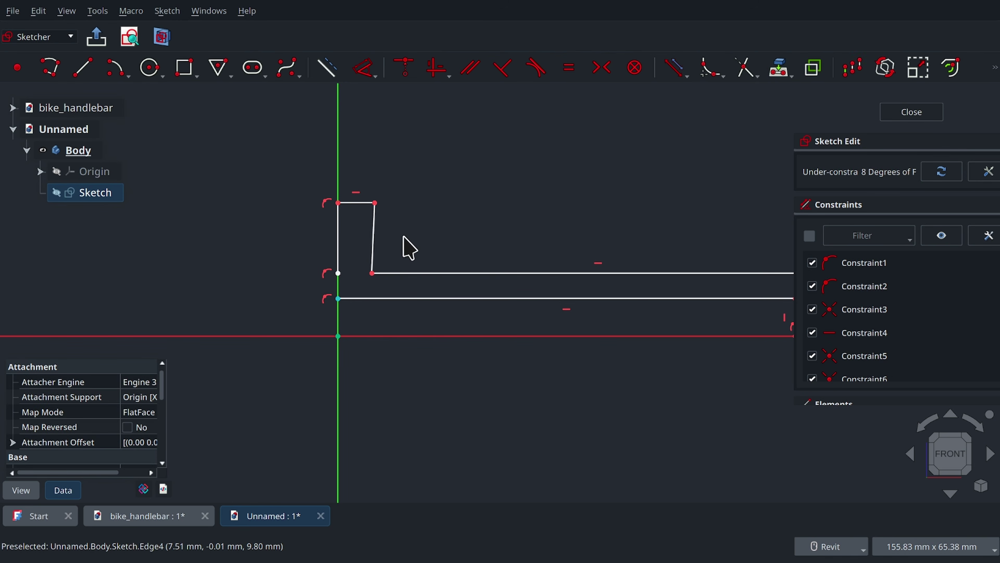
pyautogui.click(405, 68)
pyautogui.click(374, 241)
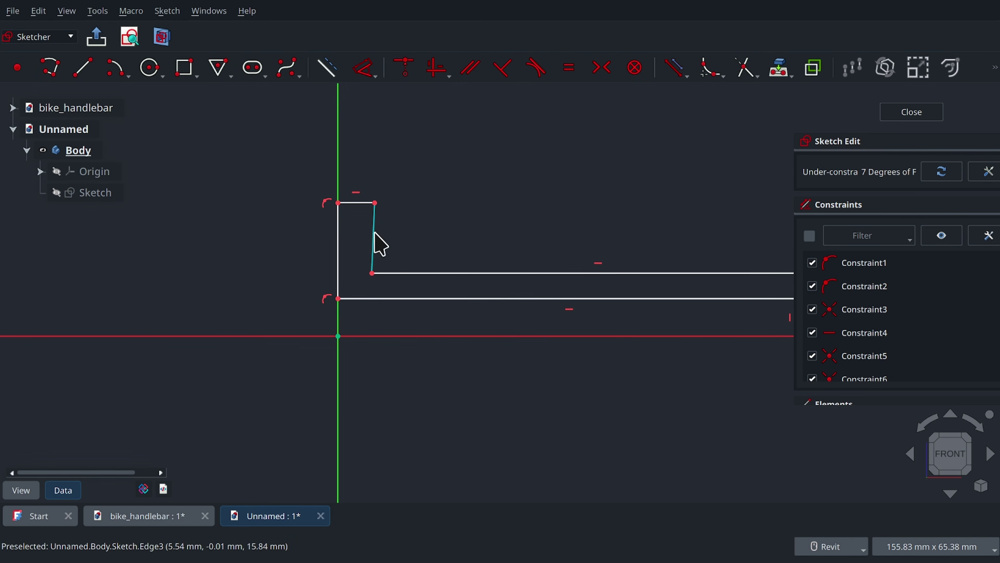
pyautogui.click(435, 70)
# Dimension the profile's overall horizontal length from the vertical axis to its far lower corner as 140 mm
pyautogui.moveTo(793, 231); pyautogui.dragTo(609, 220, button='middle')
pyautogui.moveTo(344, 187); pyautogui.dragTo(394, 190, button='middle')
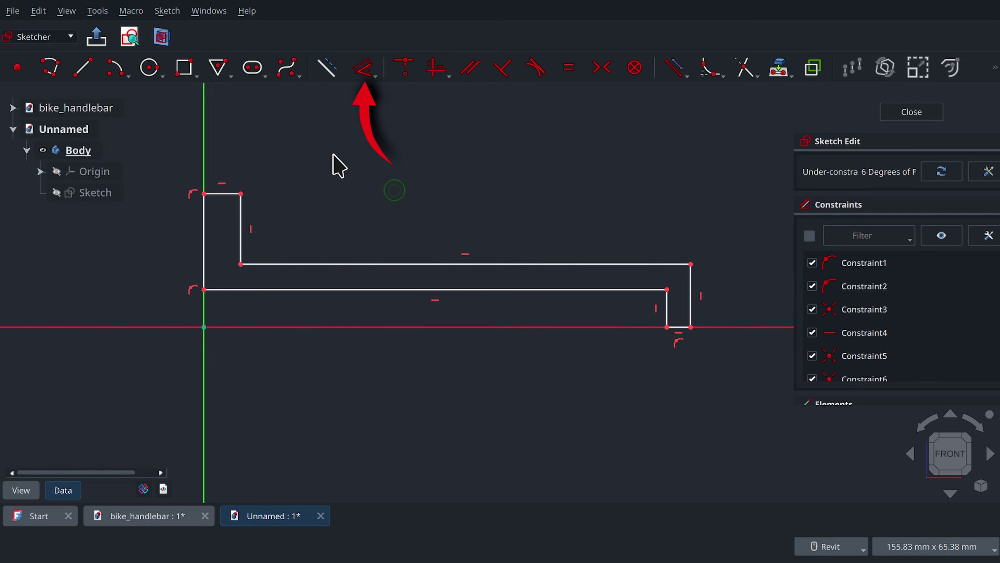
pyautogui.press('d')
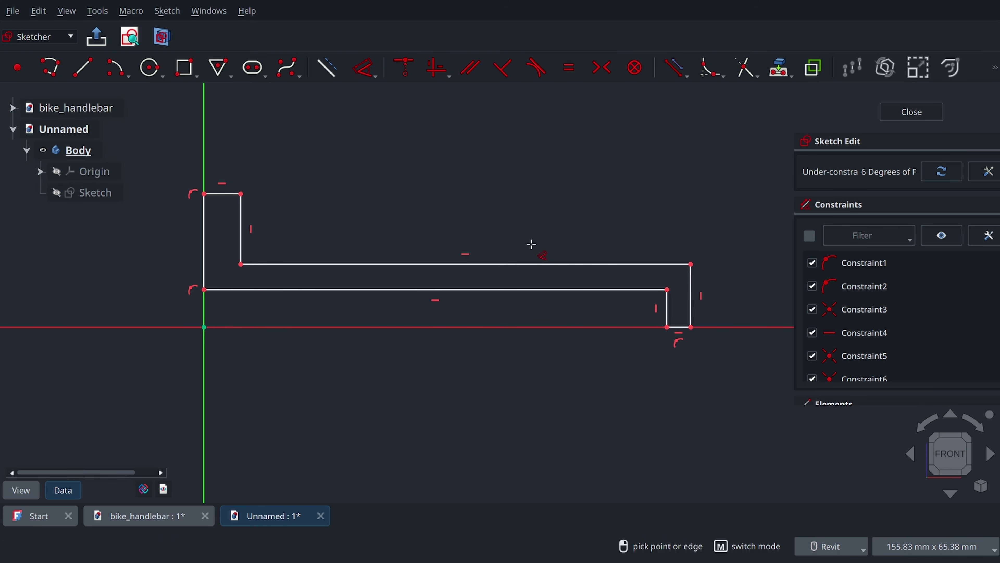
pyautogui.click(690, 327)
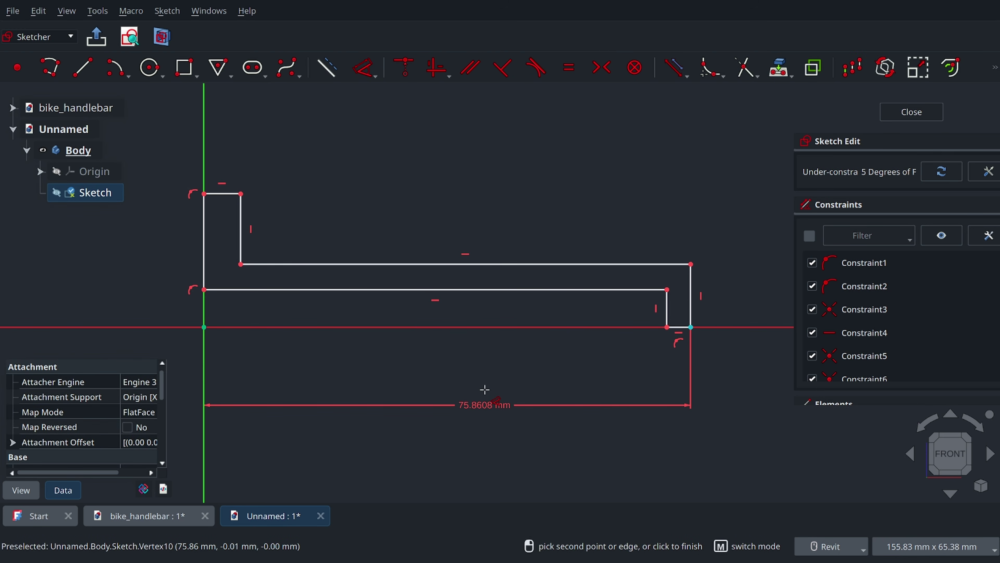
pyautogui.click(487, 390)
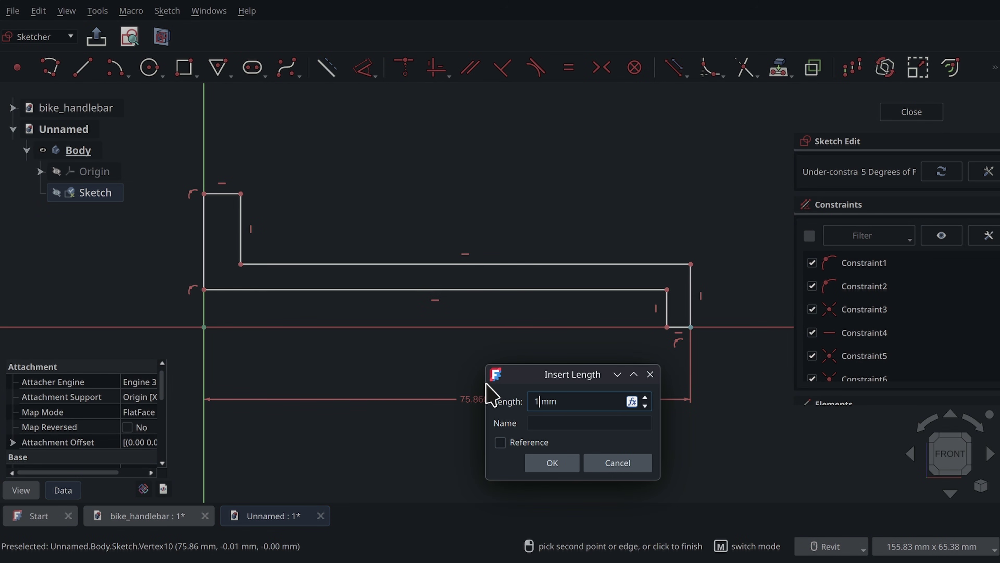
pyautogui.write('140')
pyautogui.press('Return')
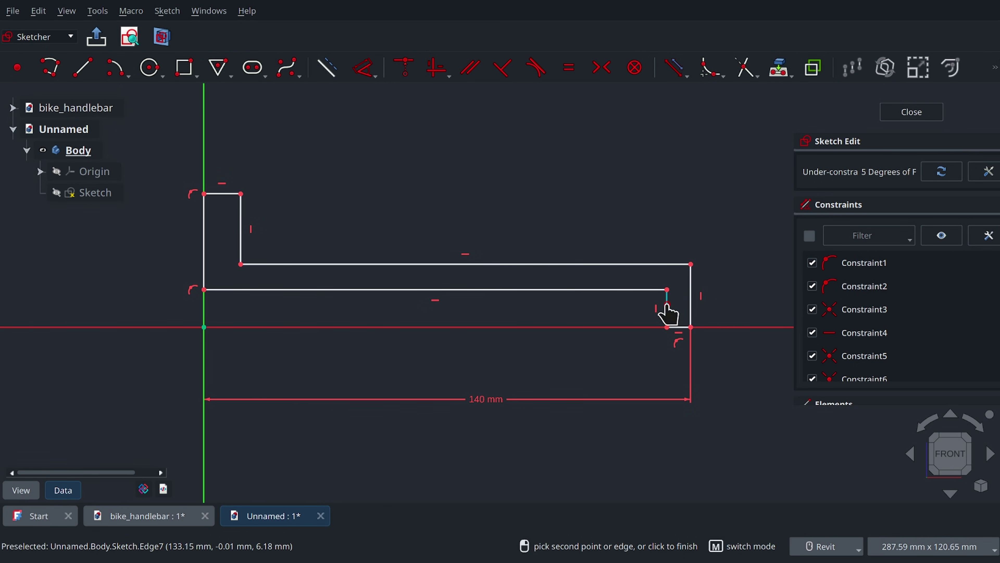
# Set the length of the short inner vertical edge at the profile's far end to 21/2 mm
pyautogui.click(669, 314)
pyautogui.click(586, 360)
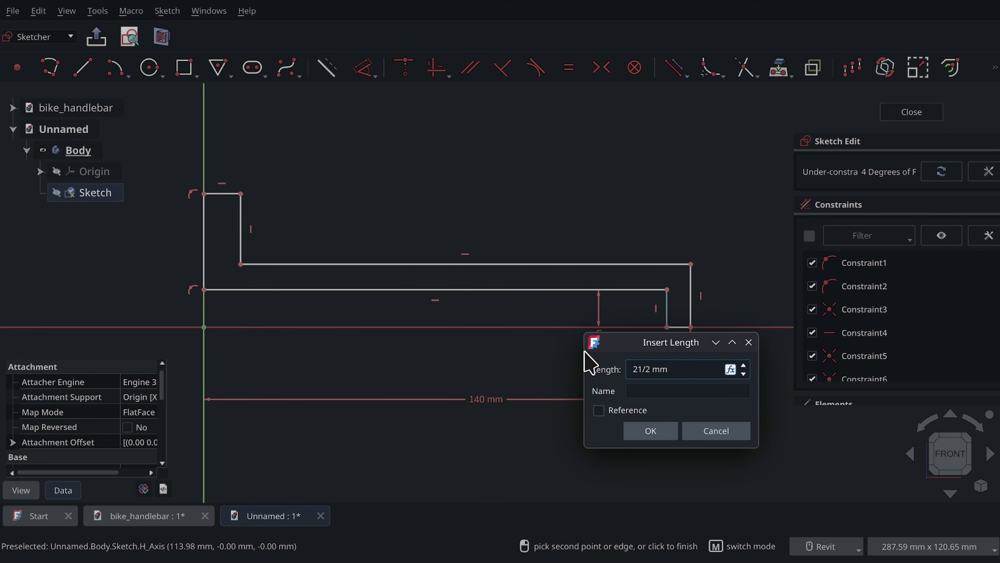
pyautogui.press('Return')
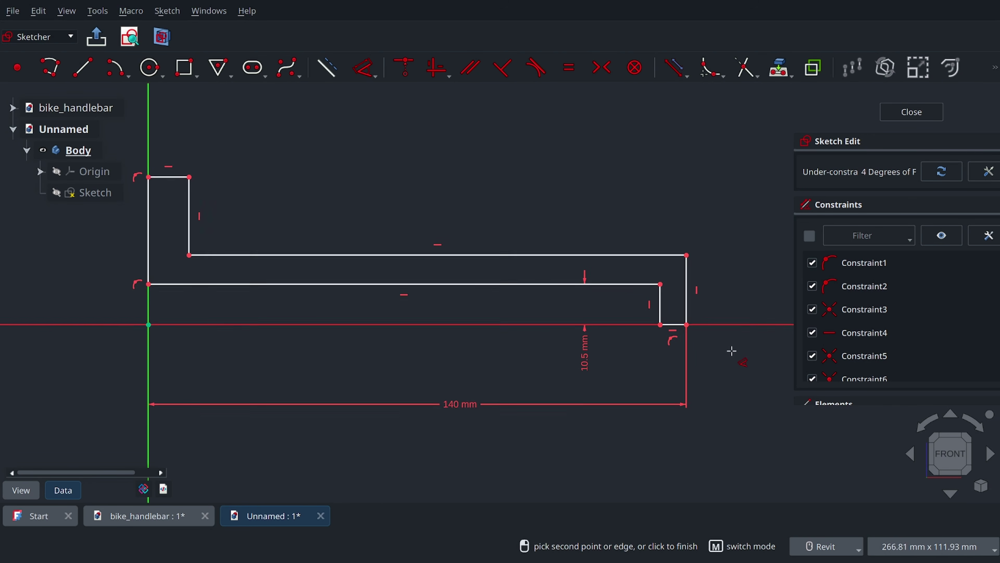
# Set both the end wall thickness and the spacing between the two long horizontal edges to 3 mm
pyautogui.scroll(2, 650, 320)
pyautogui.click(648, 315)
pyautogui.click(602, 360)
pyautogui.write('3')
pyautogui.press('Return')
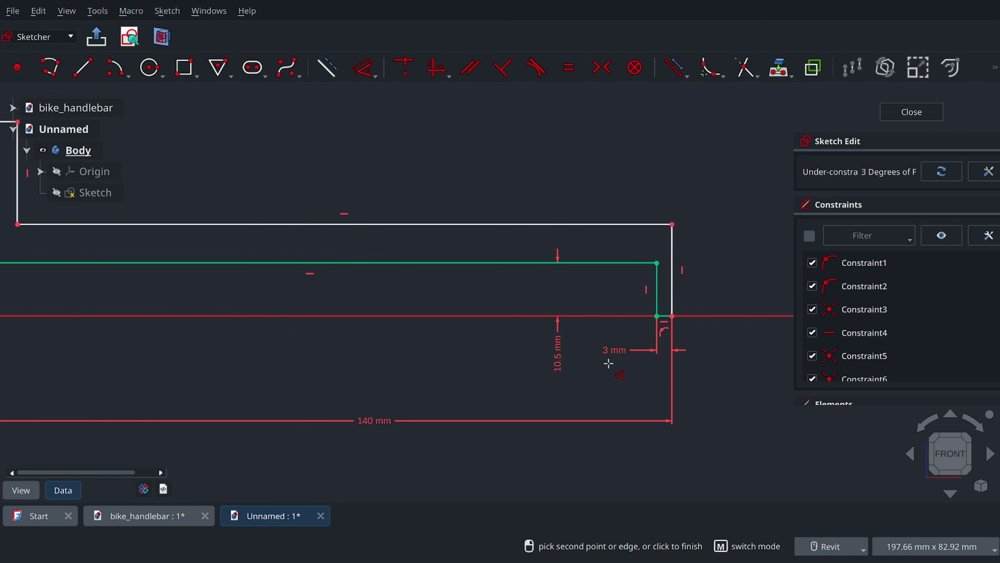
pyautogui.click(632, 263)
pyautogui.click(629, 221)
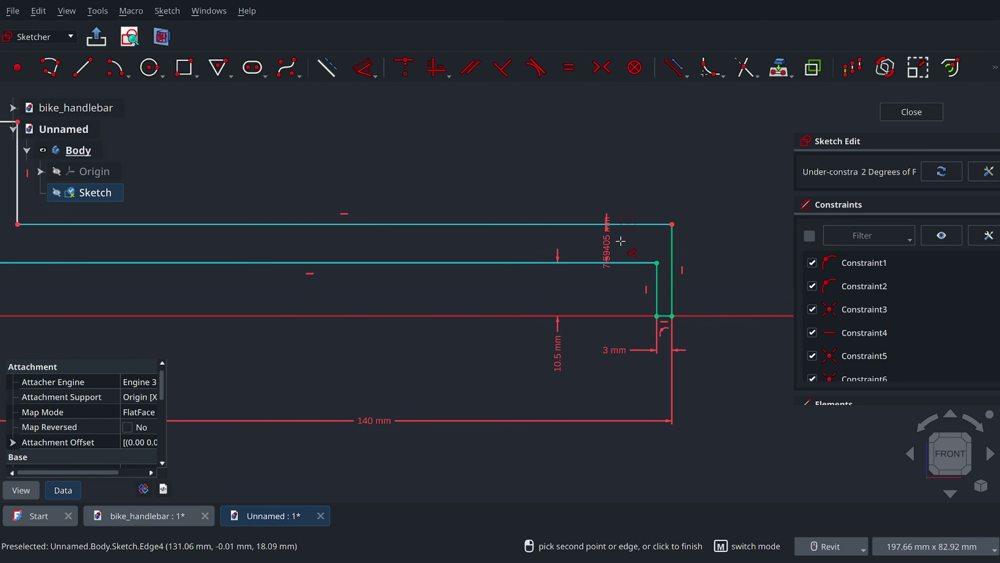
pyautogui.write('3')
pyautogui.press('Return')
pyautogui.scroll(-2, 623, 244)
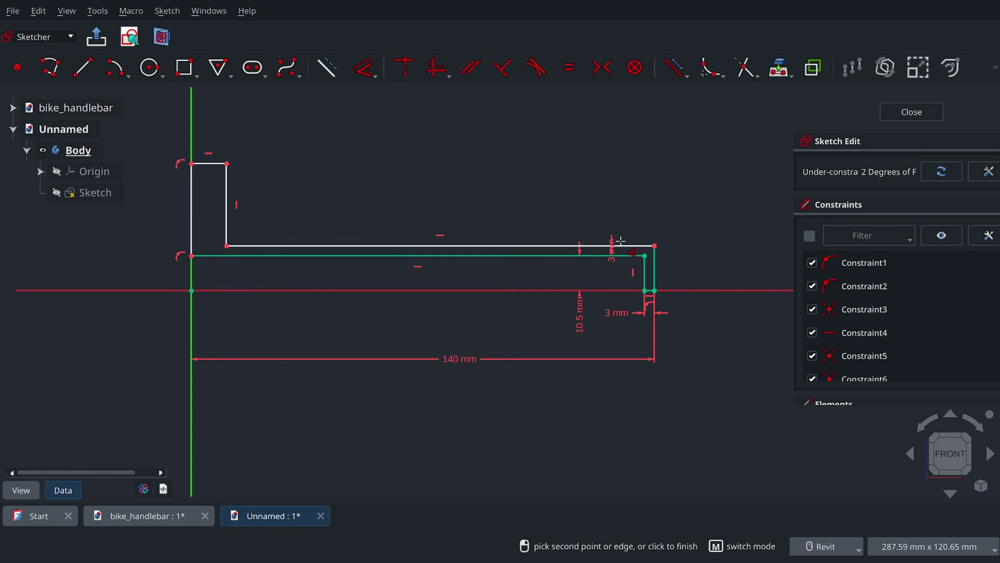
# Set the length of the flange's short upper horizontal edge to 5 mm
pyautogui.scroll(2, 248, 216)
pyautogui.moveTo(249, 216); pyautogui.dragTo(366, 279, button='middle')
pyautogui.click(368, 200)
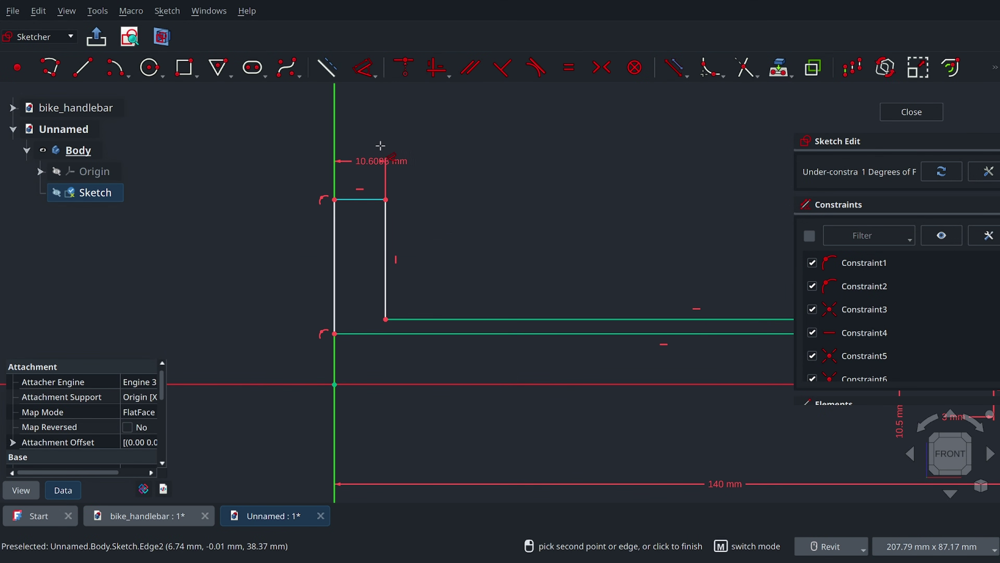
pyautogui.click(379, 148)
pyautogui.write('5mm')
pyautogui.press('Return')
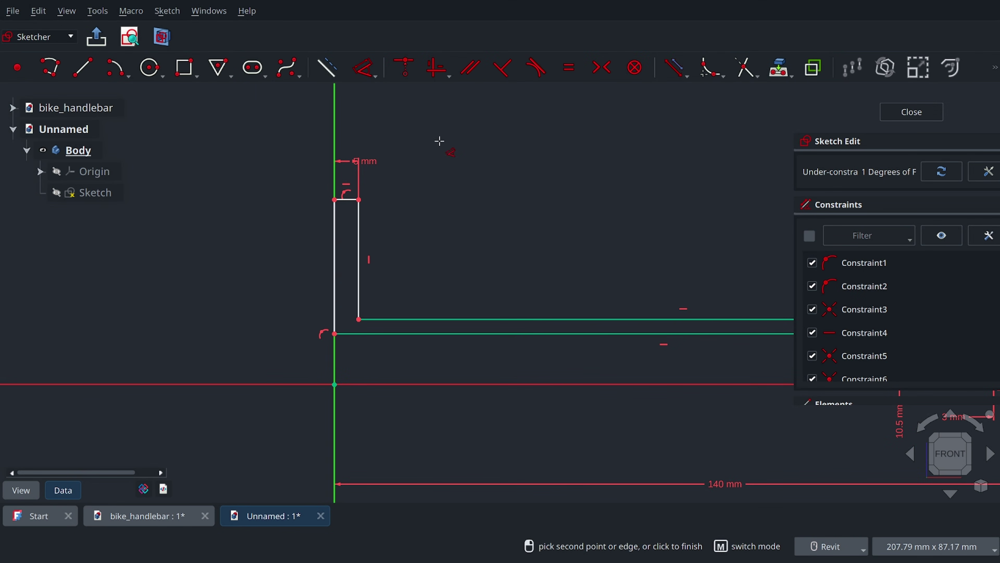
# Dimension the flange's upper corner on the vertical axis as 25 mm from the origin and close the sketch
pyautogui.moveTo(520, 253); pyautogui.dragTo(467, 227, button='middle')
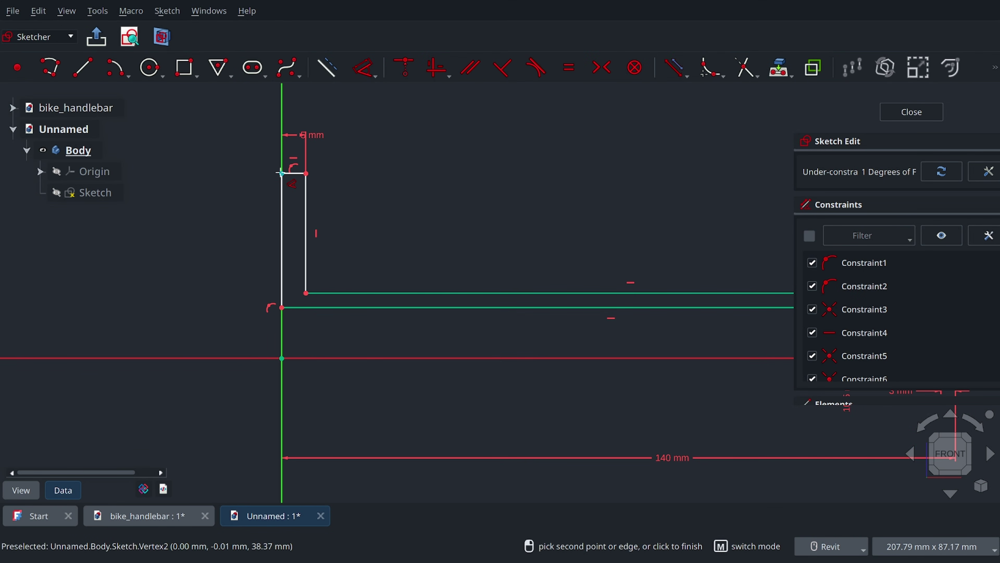
pyautogui.click(282, 173)
pyautogui.click(196, 241)
pyautogui.write('25')
pyautogui.press('Return')
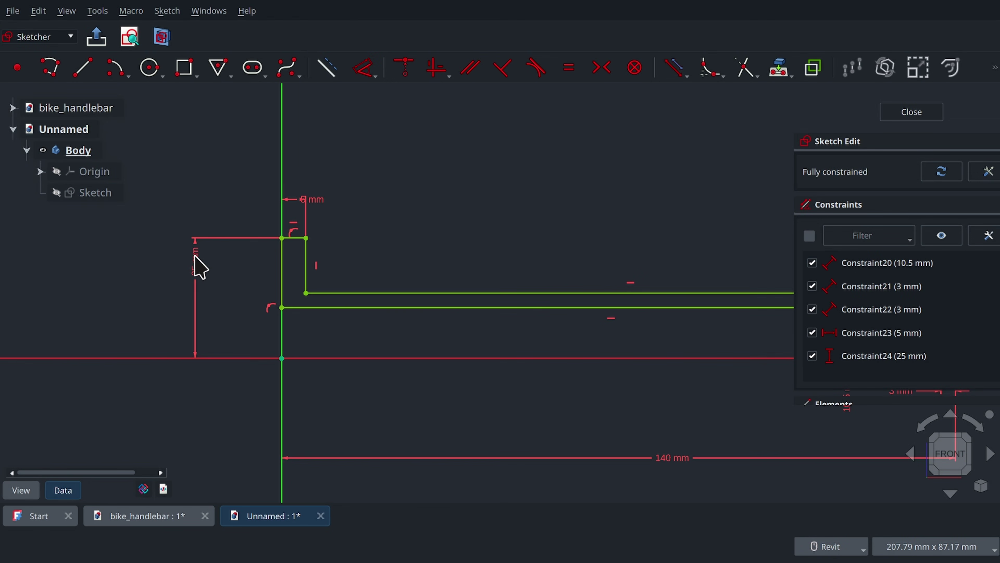
pyautogui.scroll(-2, 565, 230)
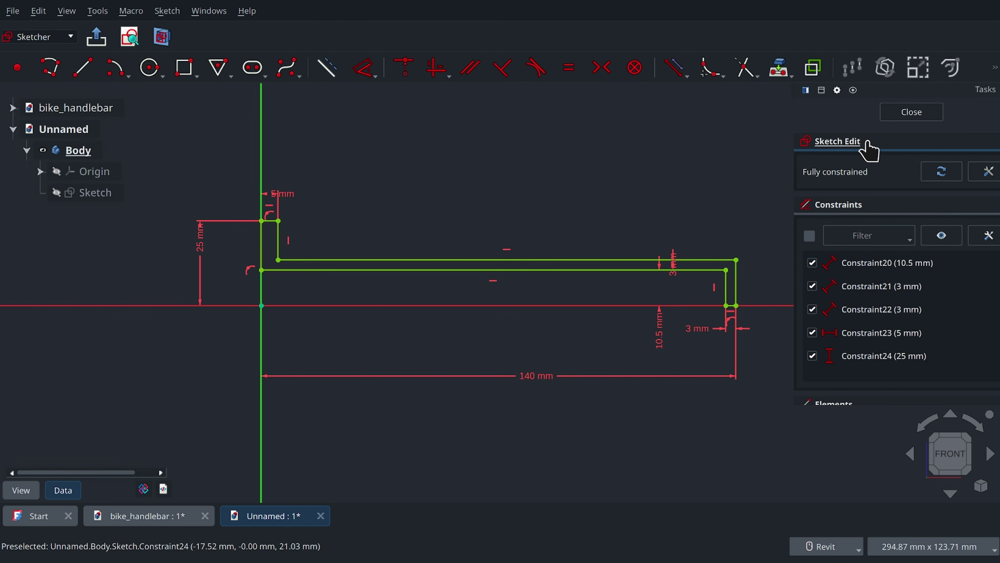
pyautogui.click(910, 114)
# Revolve the profile sketch 360° around the Base X-axis
pyautogui.moveTo(715, 226)
pyautogui.mouseDown(button='middle')
pyautogui.moveTo(377, 154)
pyautogui.moveTo(488, 191)
pyautogui.mouseUp(button='middle')
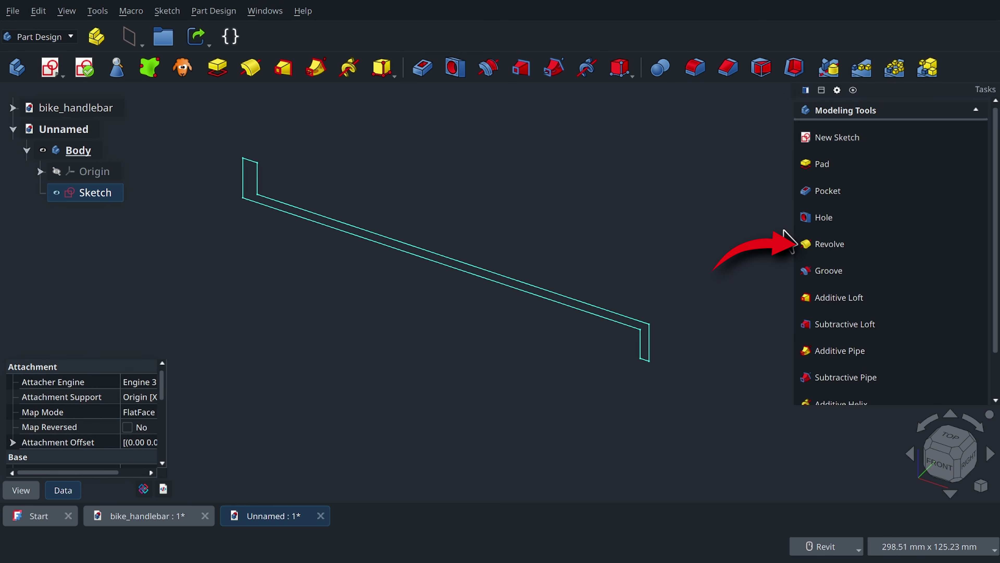
pyautogui.click(832, 248)
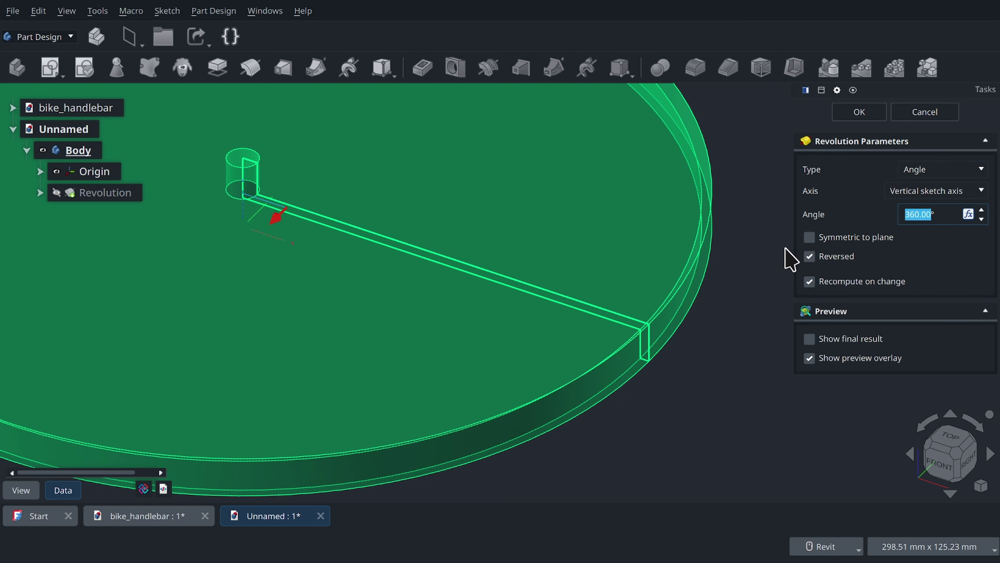
pyautogui.scroll(-2, 413, 266)
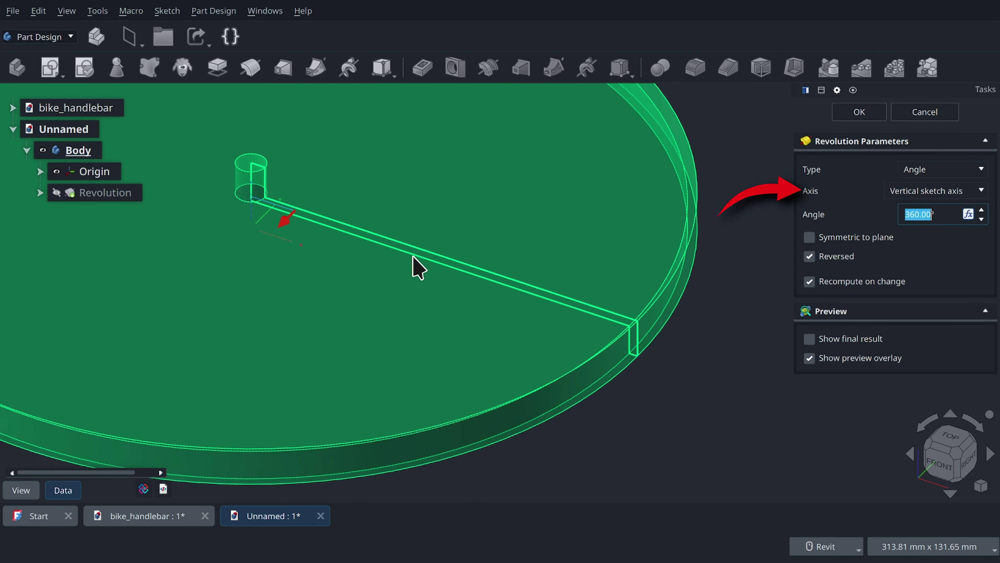
pyautogui.click(935, 193)
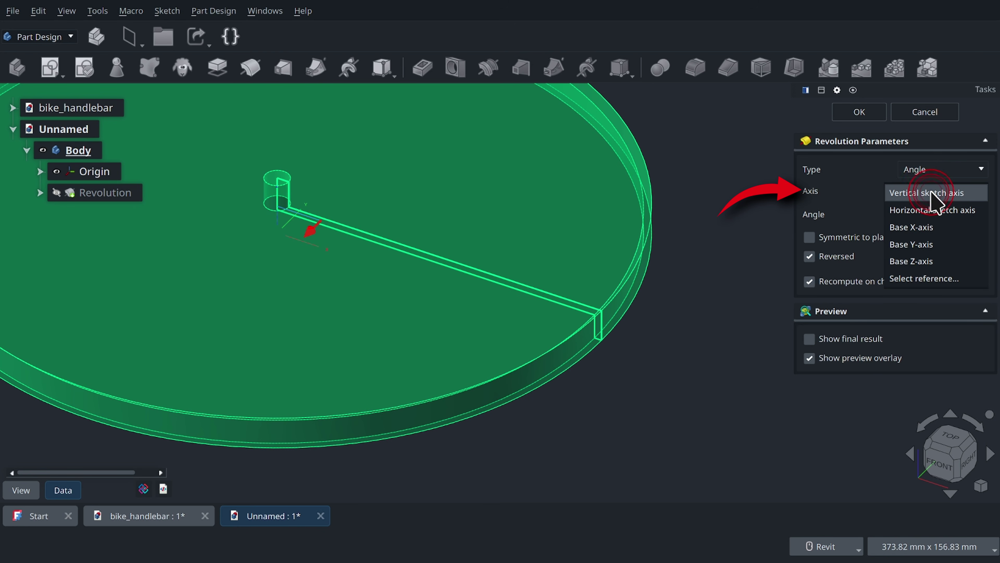
pyautogui.click(921, 227)
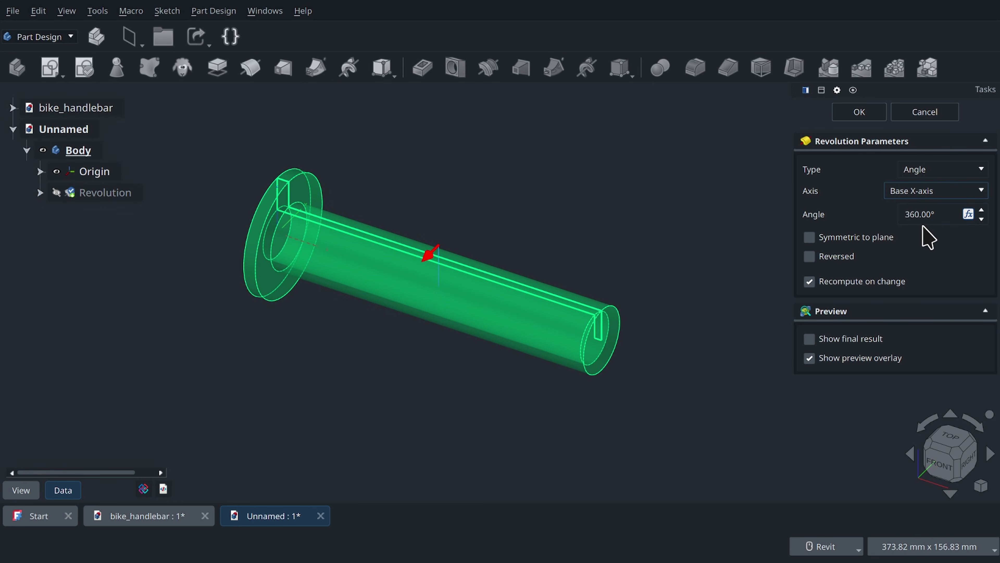
pyautogui.click(860, 112)
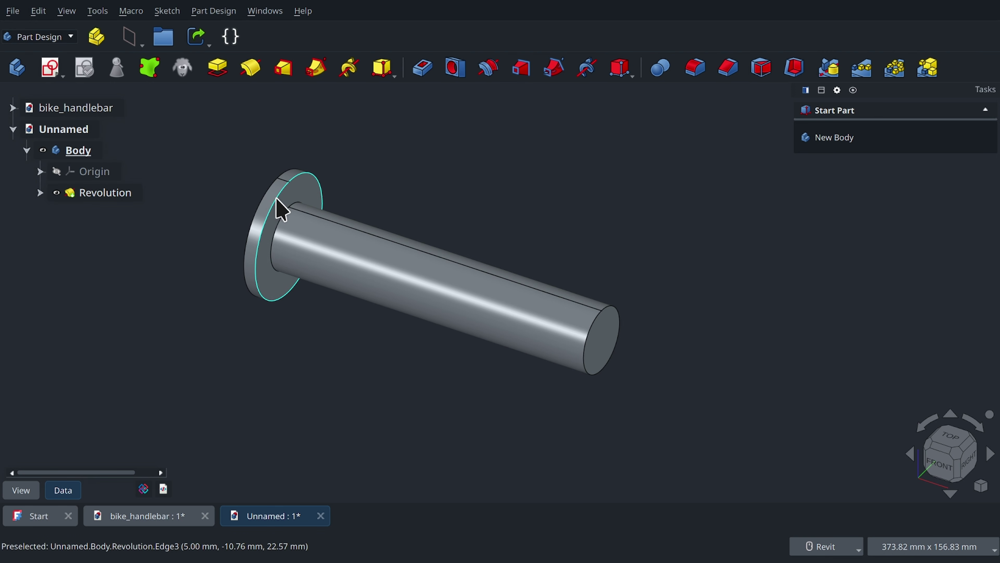
# Fillet the two outer circular edges of the flange with a 1 mm radius
pyautogui.click(262, 197)
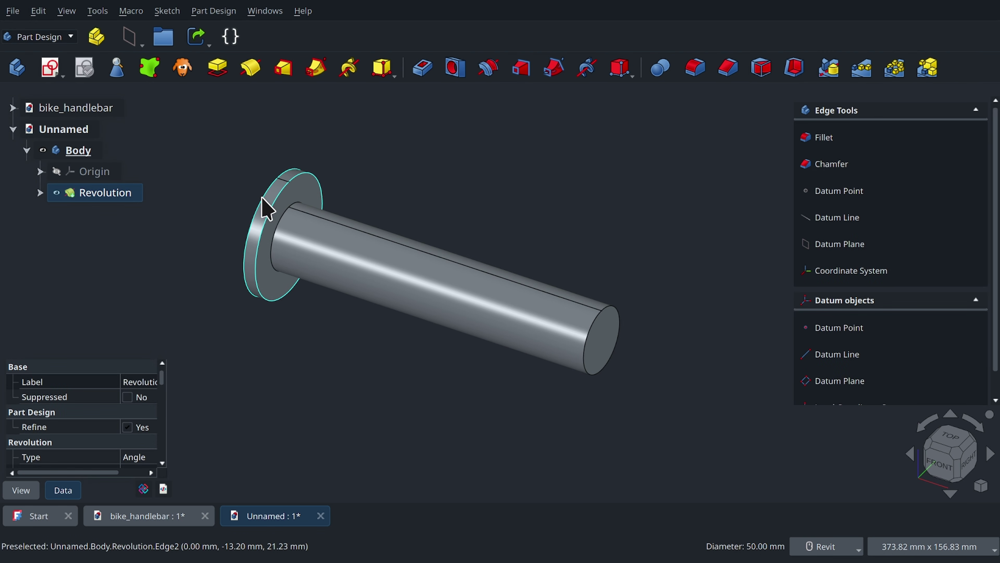
pyautogui.click(825, 136)
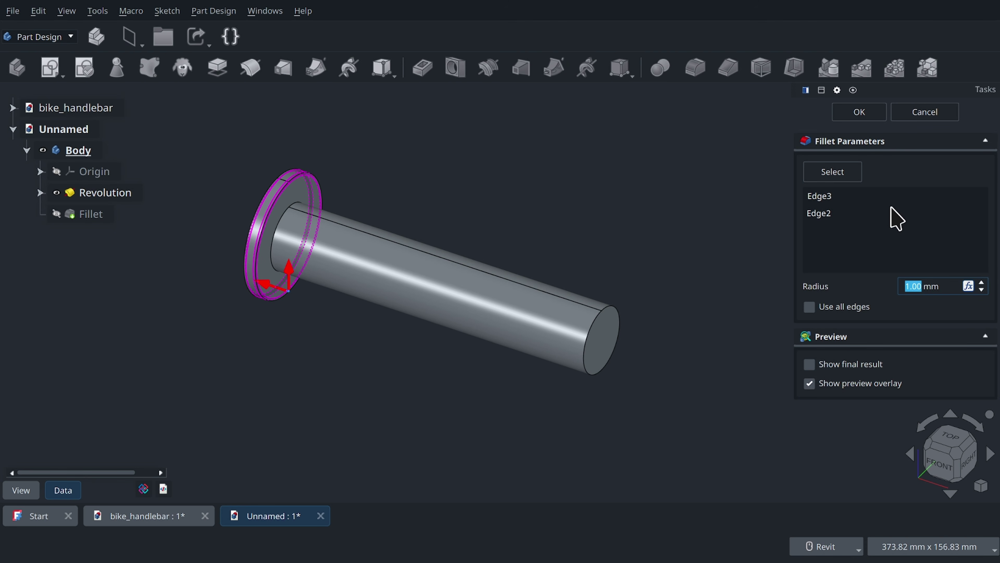
pyautogui.click(857, 115)
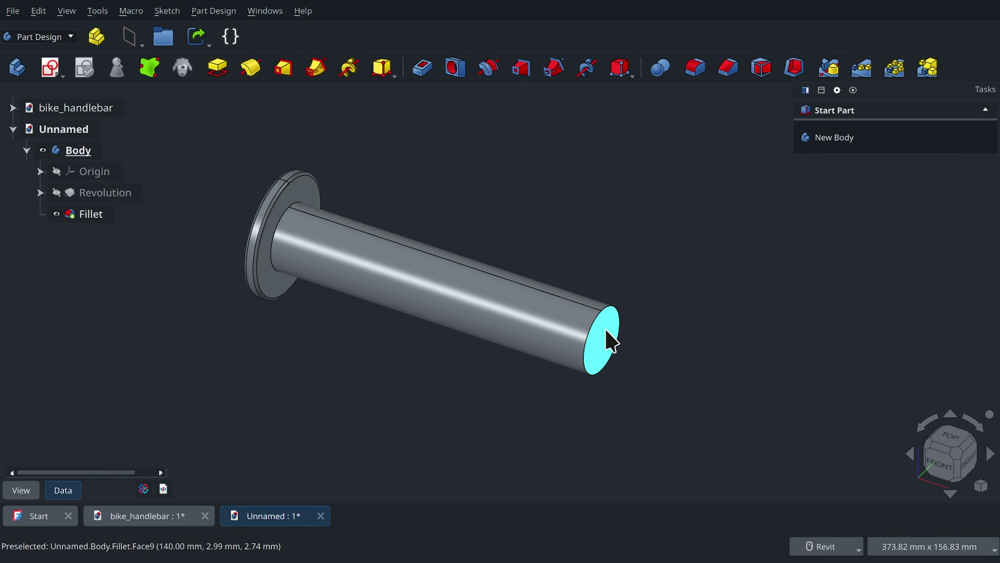
# Start a sketch on the closed end face of the tube and draw a 31 mm diameter circle centred on the origin
pyautogui.click(609, 335)
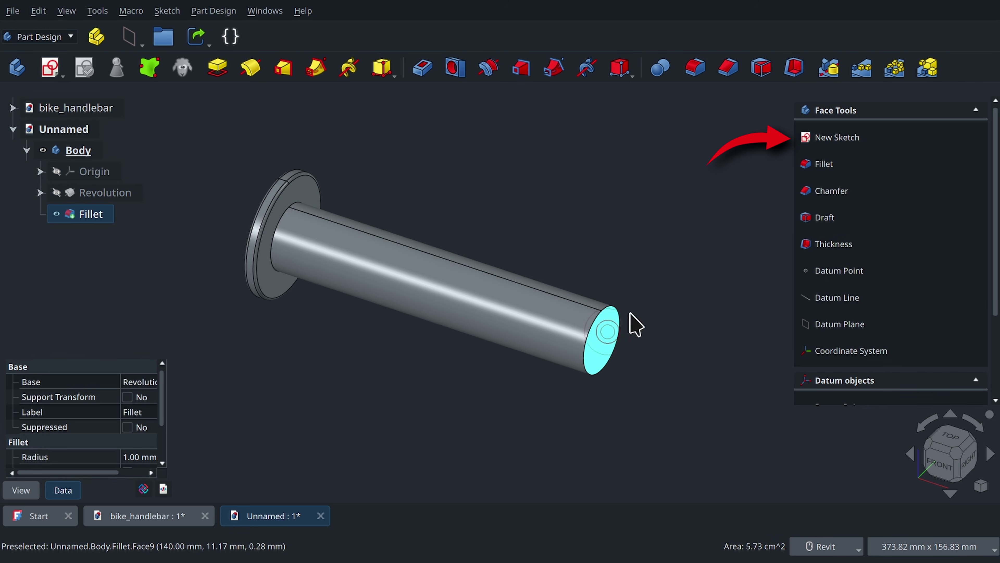
pyautogui.click(818, 139)
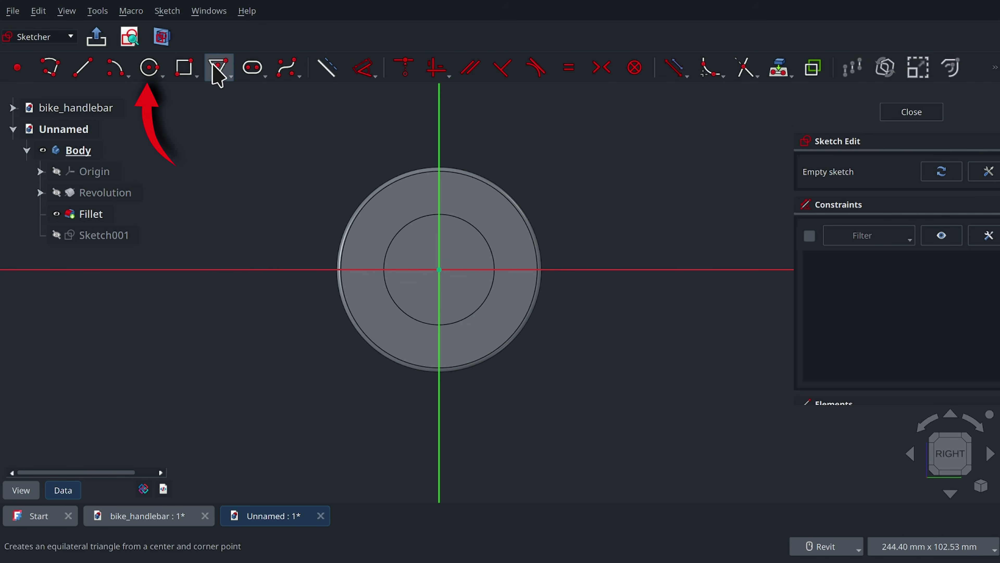
pyautogui.click(148, 69)
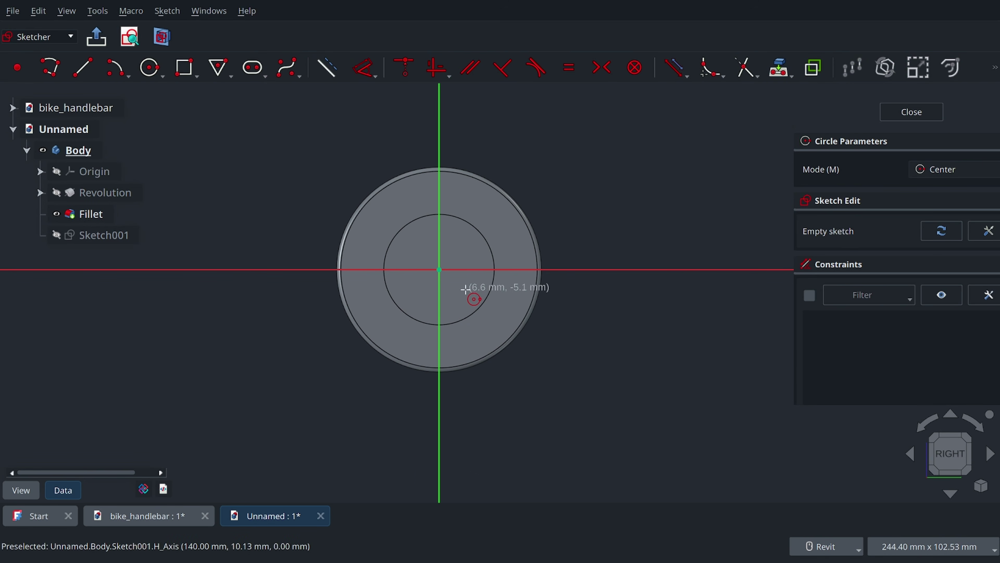
pyautogui.click(439, 269)
pyautogui.write('31')
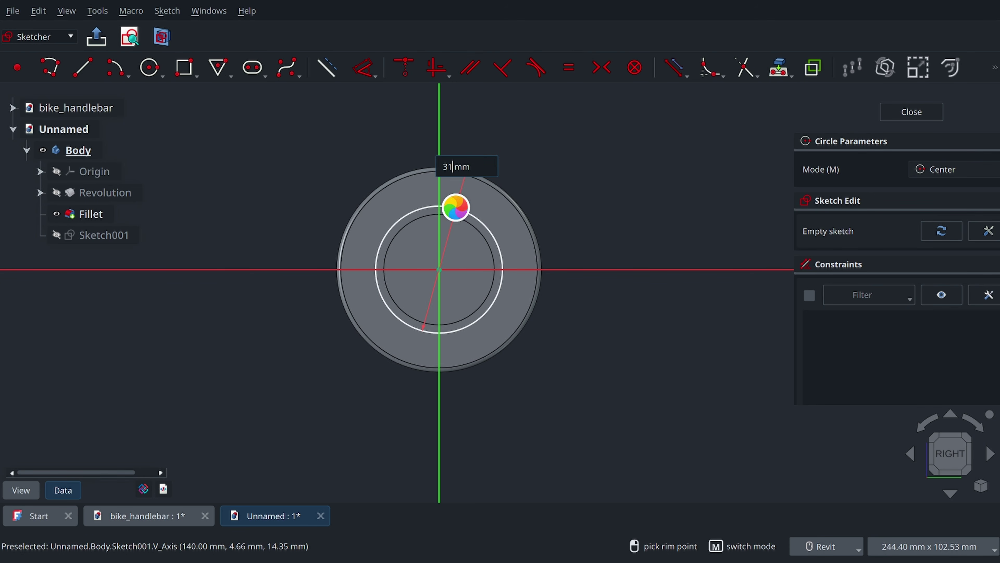
pyautogui.press('Return')
pyautogui.scroll(3, 464, 241)
pyautogui.press('Escape')
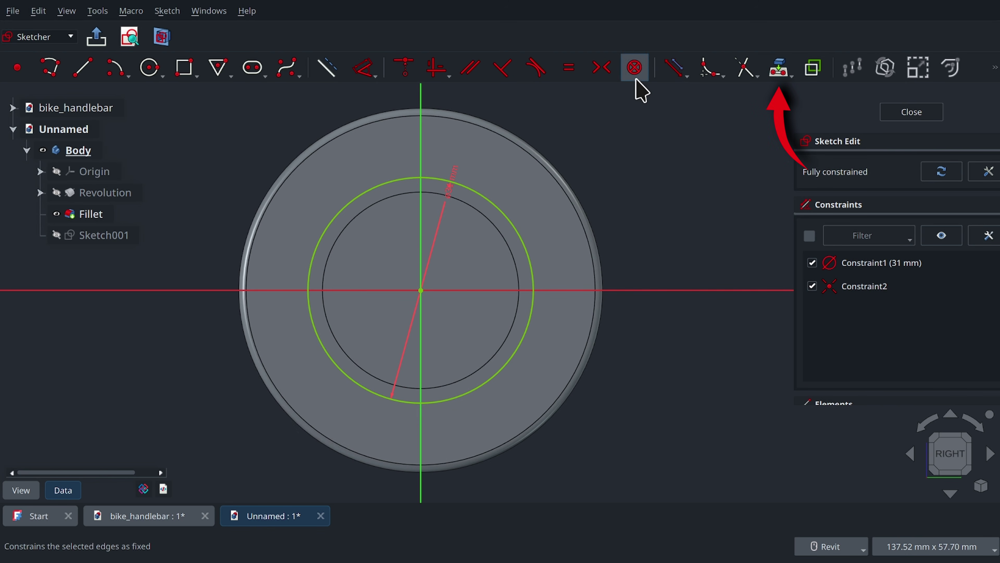
# Project the end face's circular edge into the sketch as external geometry and convert it to defining geometry
pyautogui.click(779, 68)
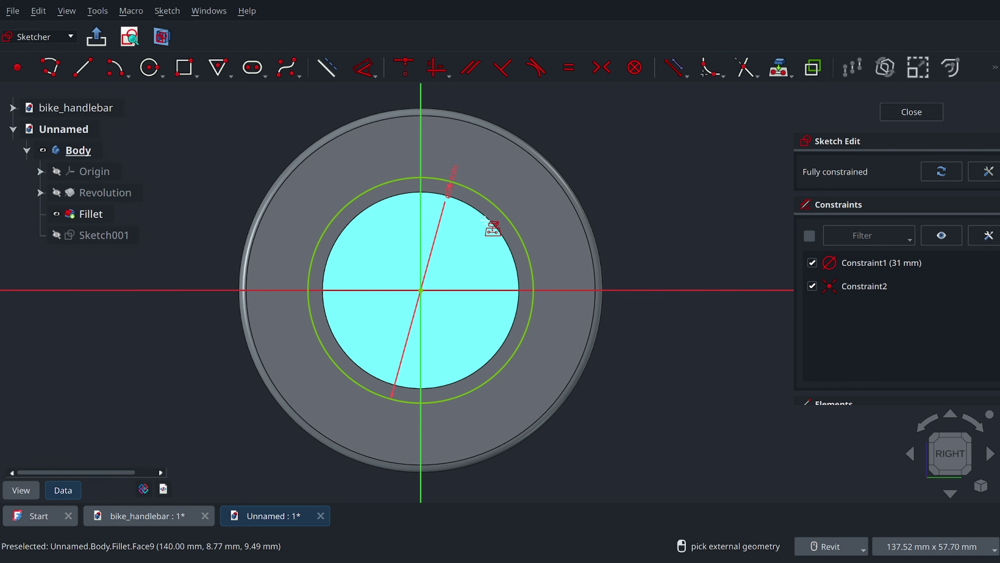
pyautogui.click(491, 223)
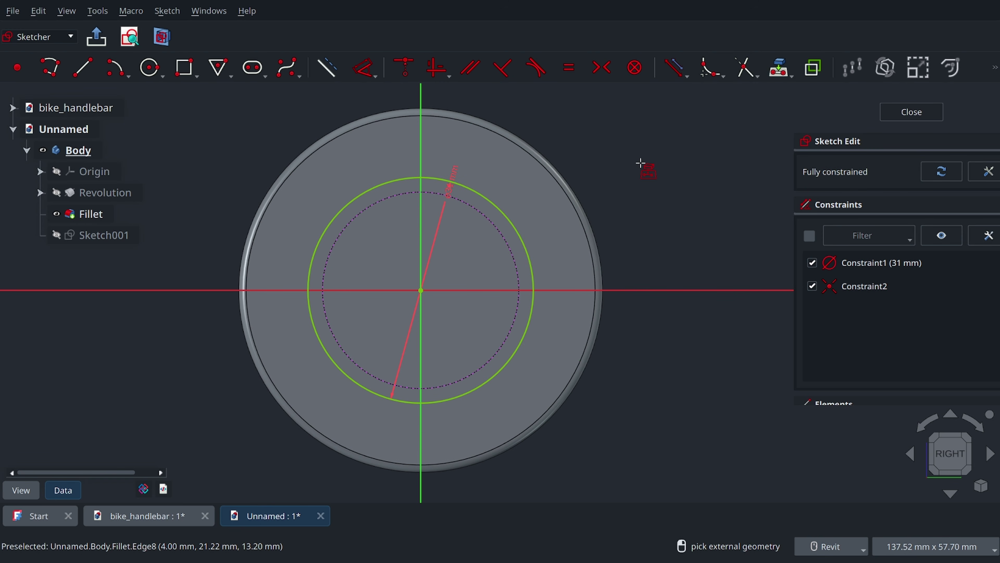
pyautogui.press('Escape')
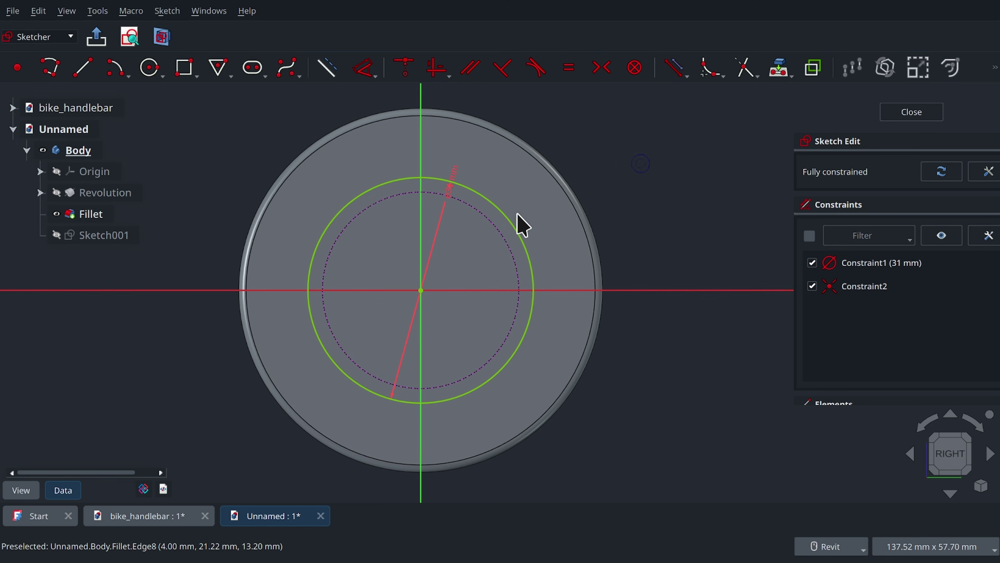
pyautogui.click(490, 219)
pyautogui.click(327, 68)
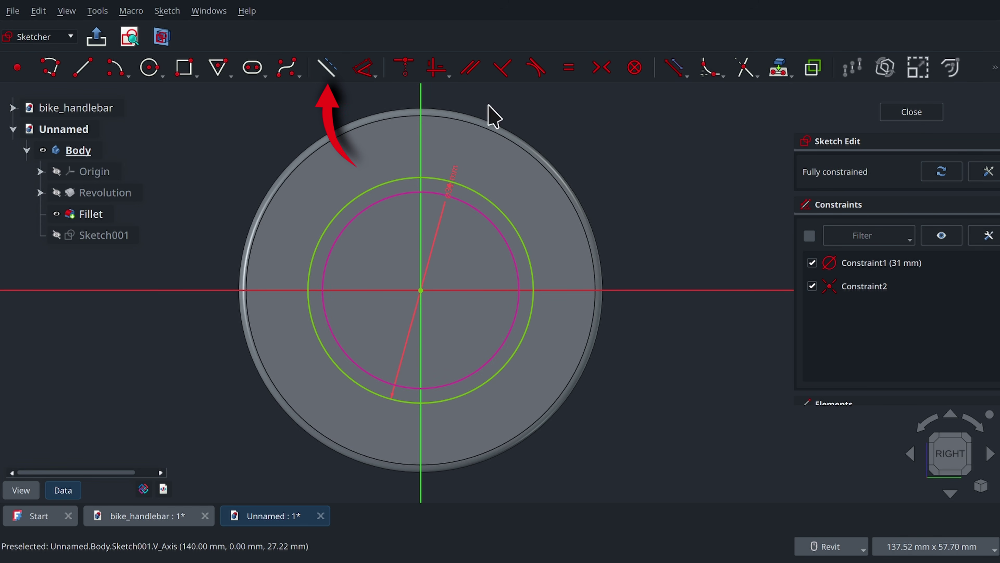
# Close the ring sketch and pad it 2 mm in the reversed direction, back along the tube
pyautogui.click(911, 112)
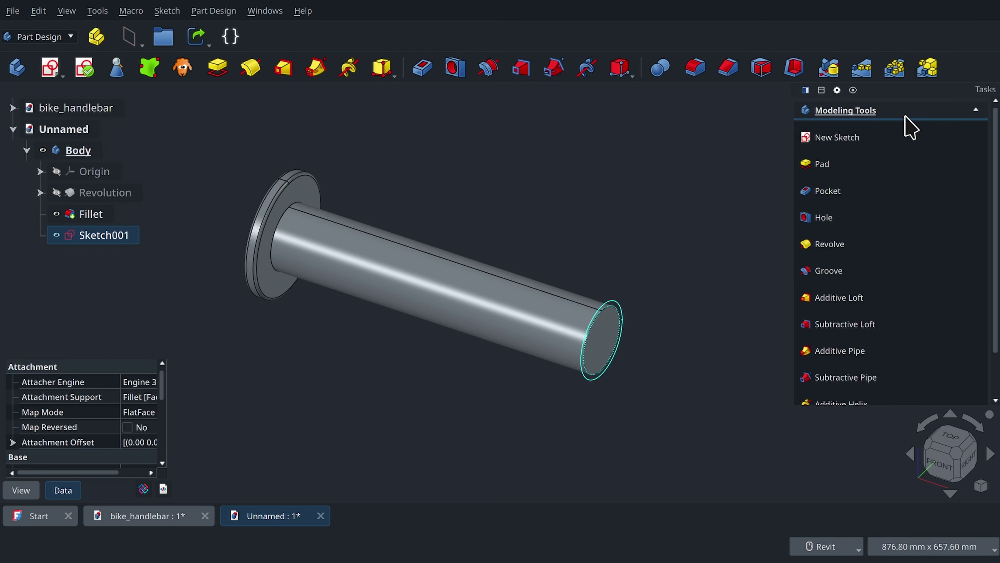
pyautogui.click(817, 166)
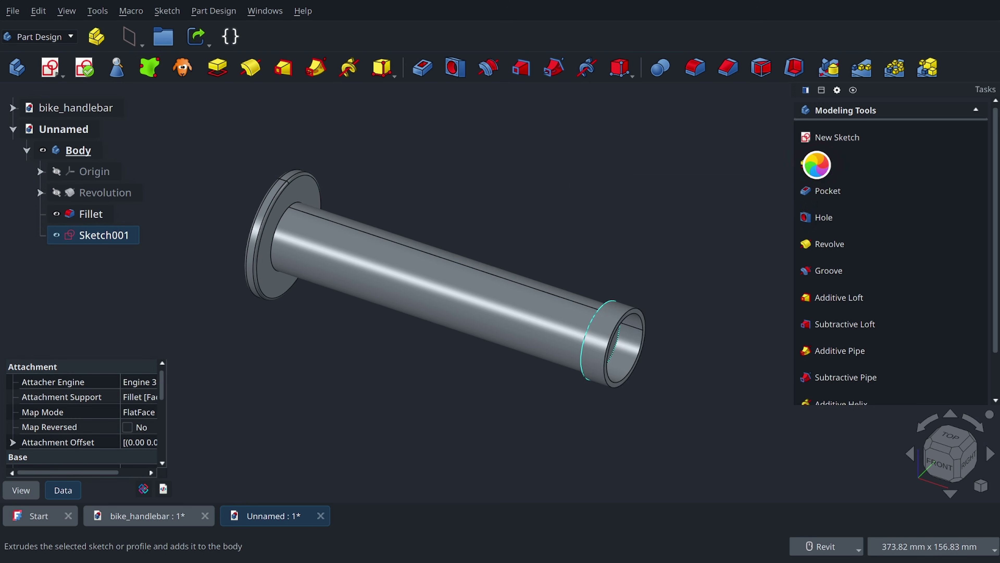
pyautogui.click(809, 268)
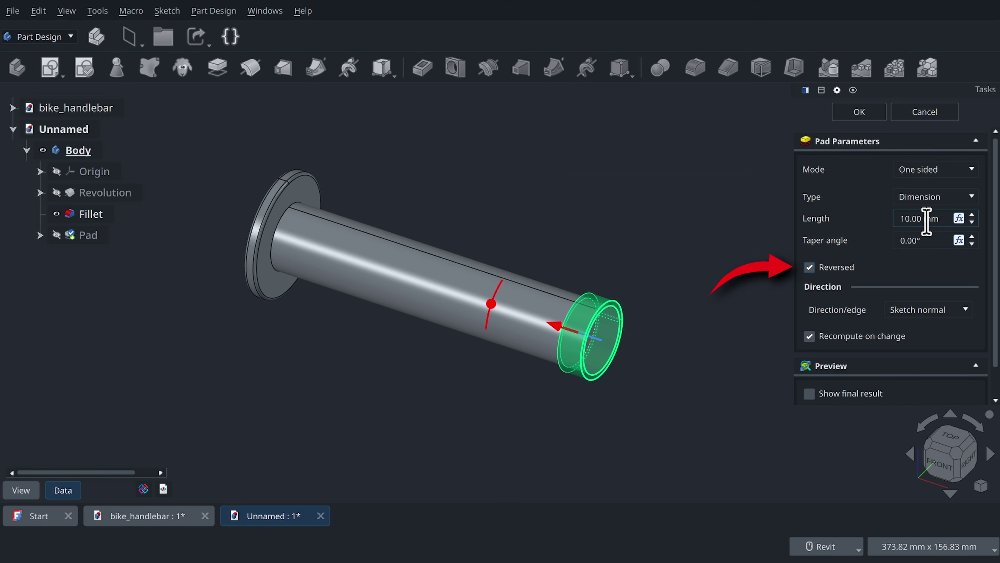
pyautogui.moveTo(939, 219); pyautogui.dragTo(882, 219)
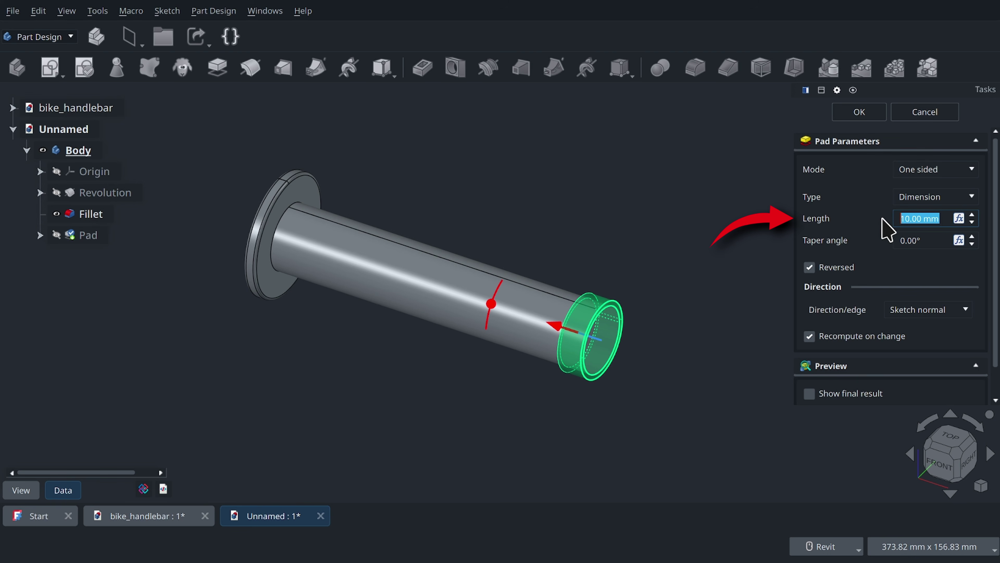
pyautogui.write('2')
pyautogui.press('Return')
pyautogui.scroll(5, 669, 272)
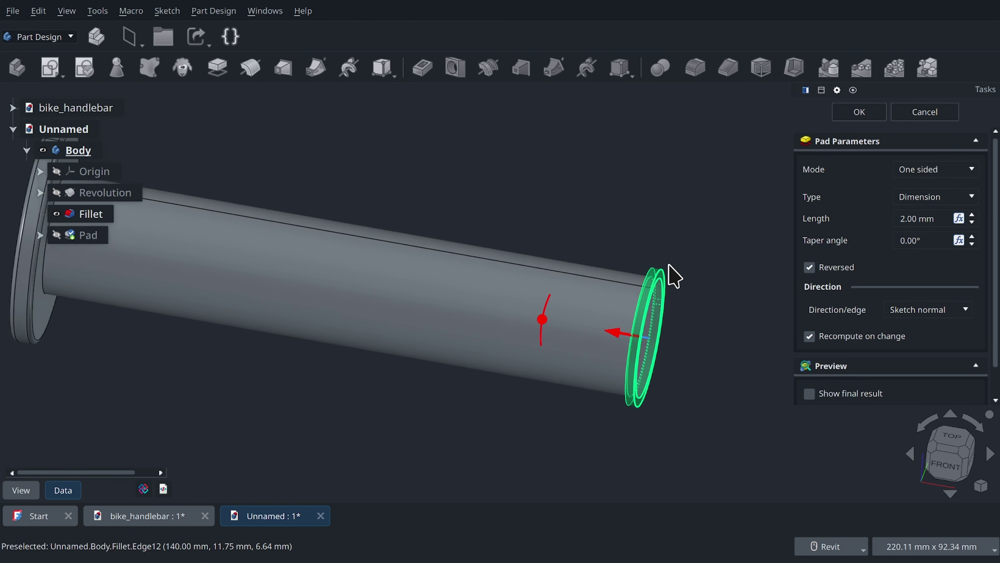
pyautogui.keyDown('shift'); pyautogui.moveTo(678, 266); pyautogui.dragTo(675, 266, button='middle'); pyautogui.keyUp('shift')
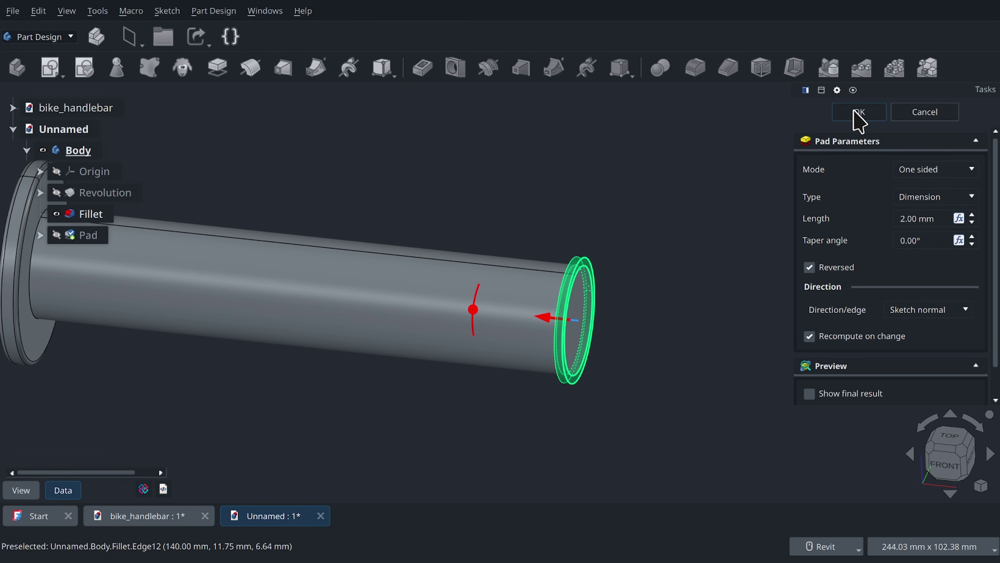
pyautogui.click(858, 115)
# Start a linear pattern of the end ring pad along the Base X-axis, with the direction reversed towards the flange
pyautogui.keyDown('shift'); pyautogui.moveTo(696, 224); pyautogui.dragTo(608, 320, button='middle'); pyautogui.keyUp('shift')
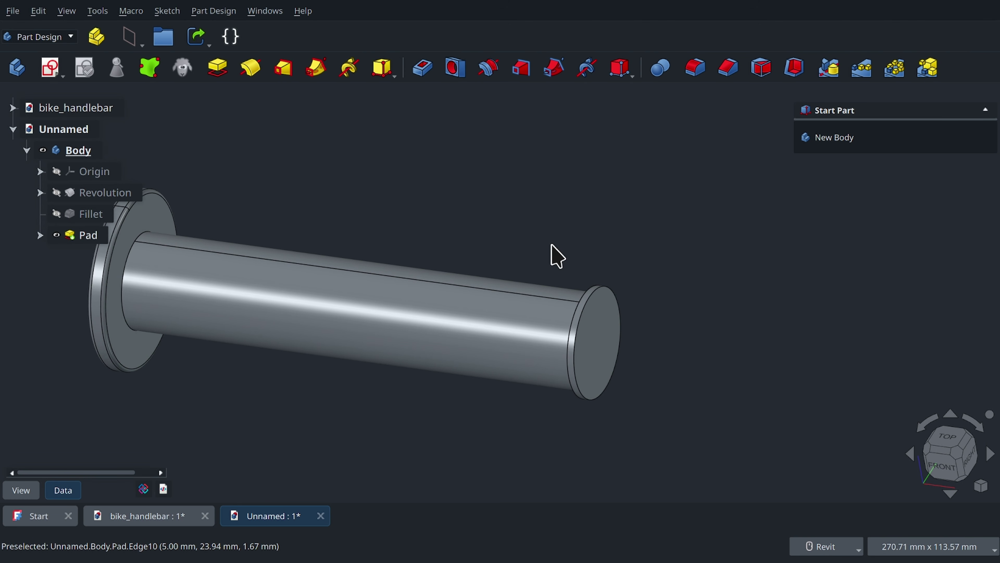
pyautogui.moveTo(553, 246); pyautogui.dragTo(609, 217, button='middle')
pyautogui.click(94, 235)
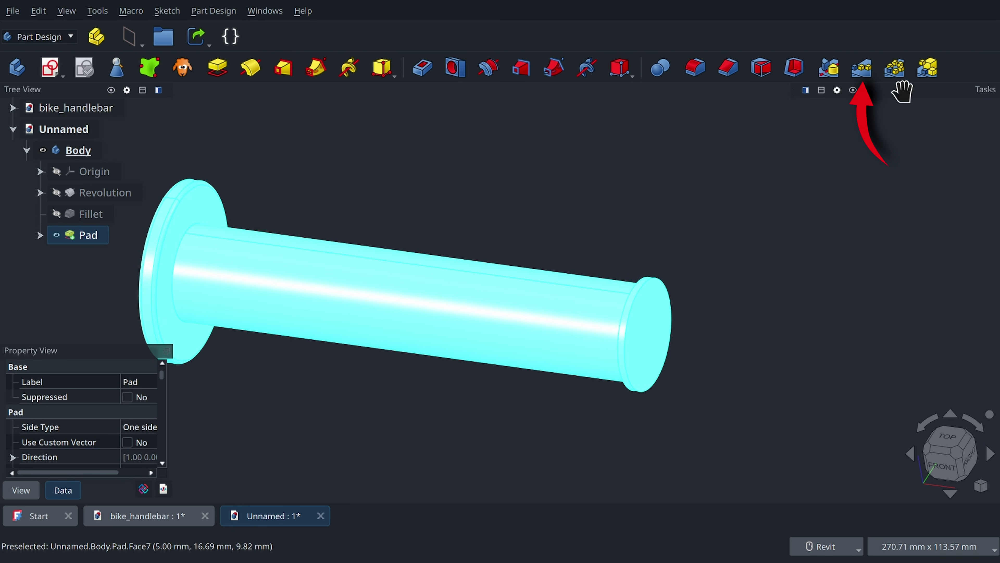
pyautogui.click(860, 69)
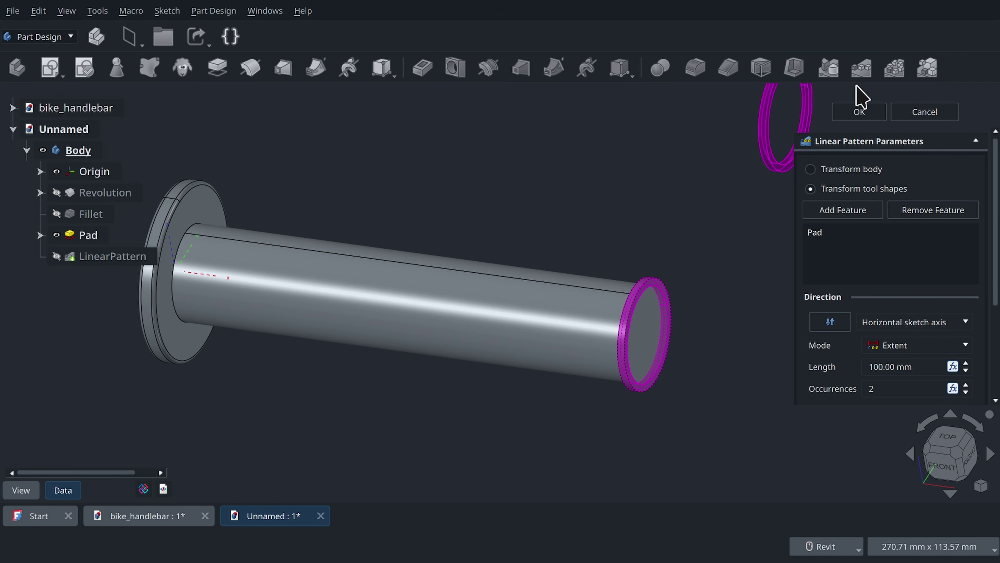
pyautogui.click(905, 323)
pyautogui.click(906, 375)
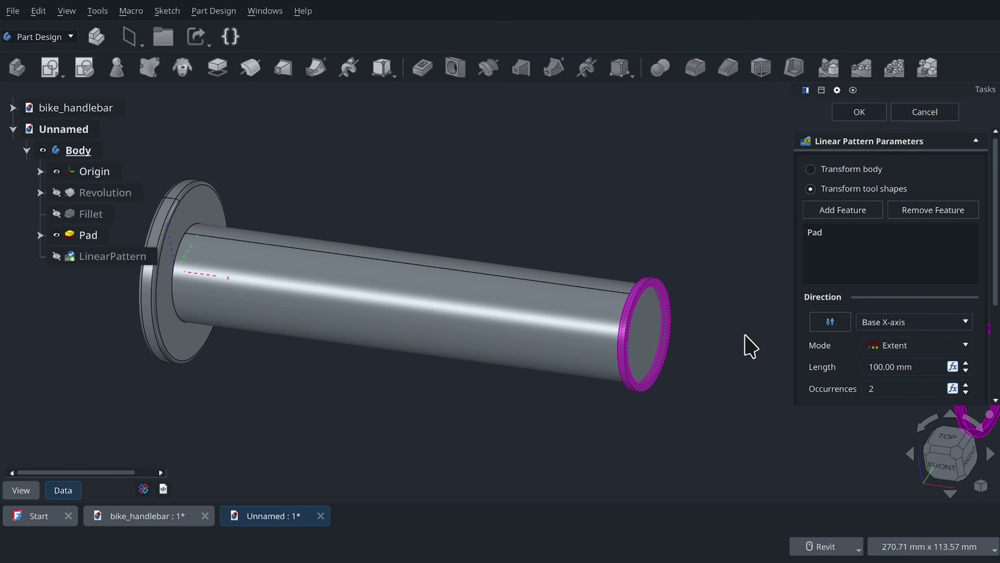
pyautogui.scroll(-4, 692, 335)
pyautogui.moveTo(692, 335); pyautogui.dragTo(559, 252, button='middle')
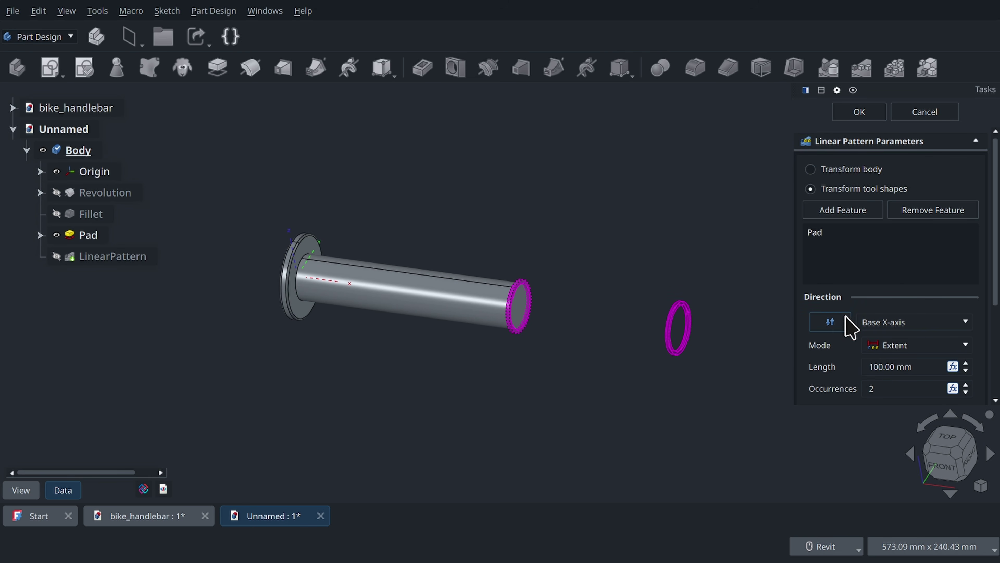
pyautogui.click(830, 321)
# Set the linear pattern's overall length to 133 mm in Extent mode
pyautogui.press('Tab')
pyautogui.press('Tab')
pyautogui.write('13')
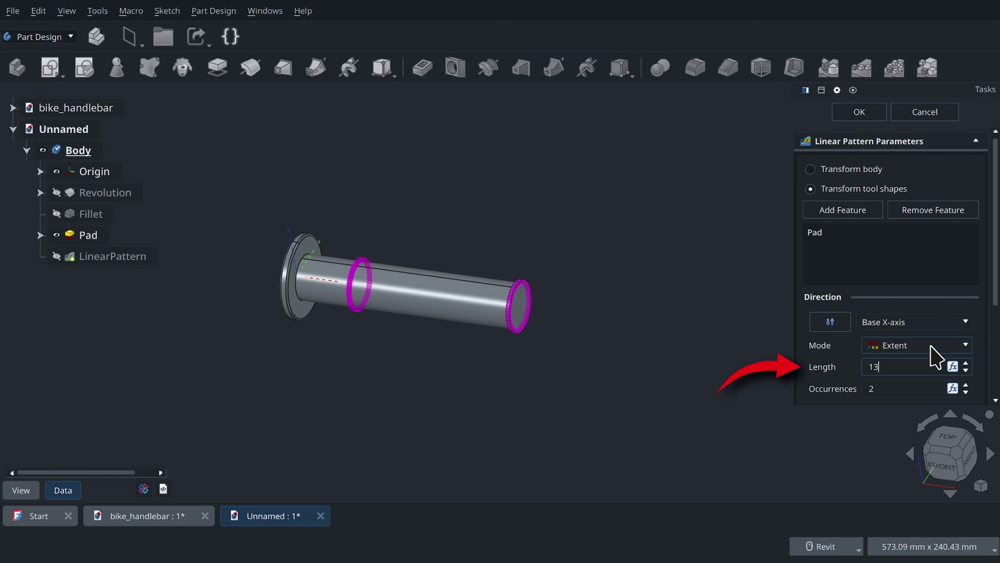
pyautogui.write('5')
pyautogui.press('Return')
pyautogui.scroll(6, 302, 261)
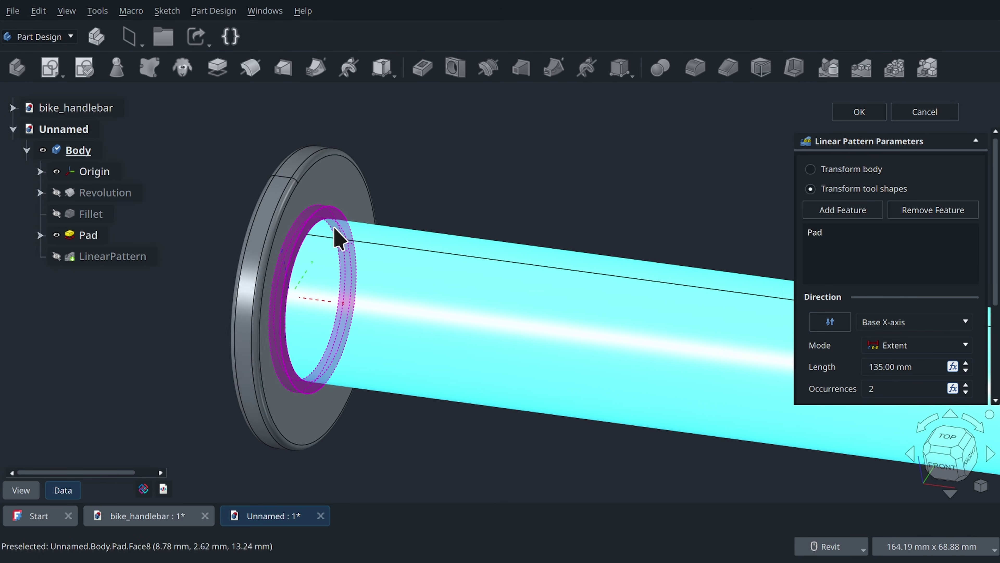
pyautogui.keyDown('shift'); pyautogui.moveTo(338, 236); pyautogui.dragTo(347, 241, button='middle'); pyautogui.keyUp('shift')
pyautogui.click(925, 366)
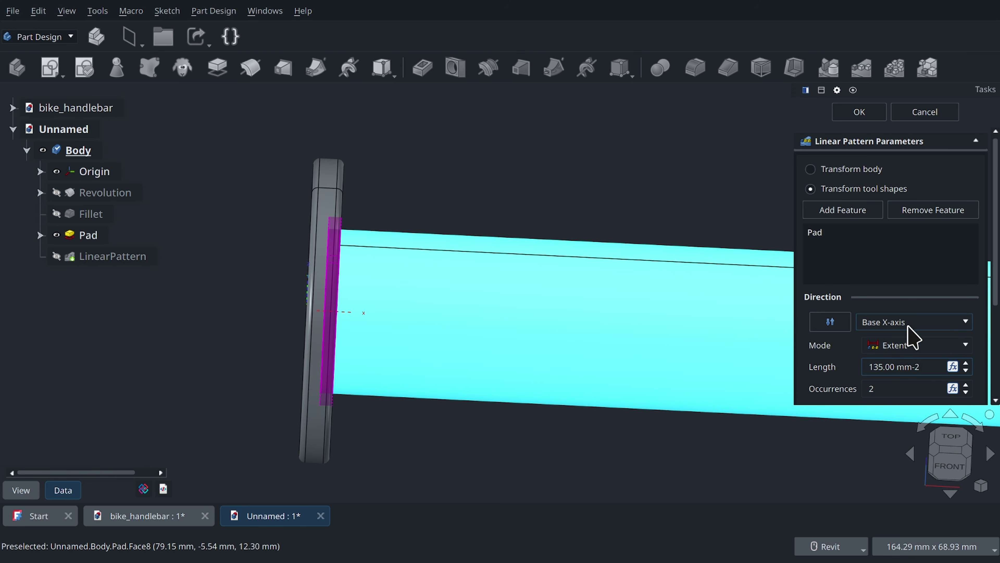
# Set the linear pattern to 30 occurrences and finish the pattern
pyautogui.click(897, 389)
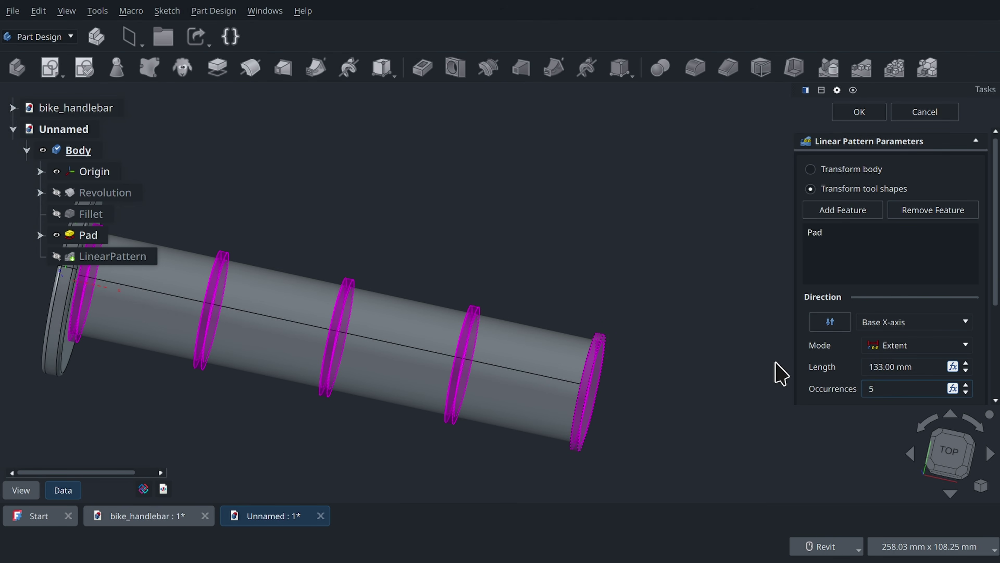
pyautogui.write('4')
pyautogui.press('BackSpace')
pyautogui.write('3.')
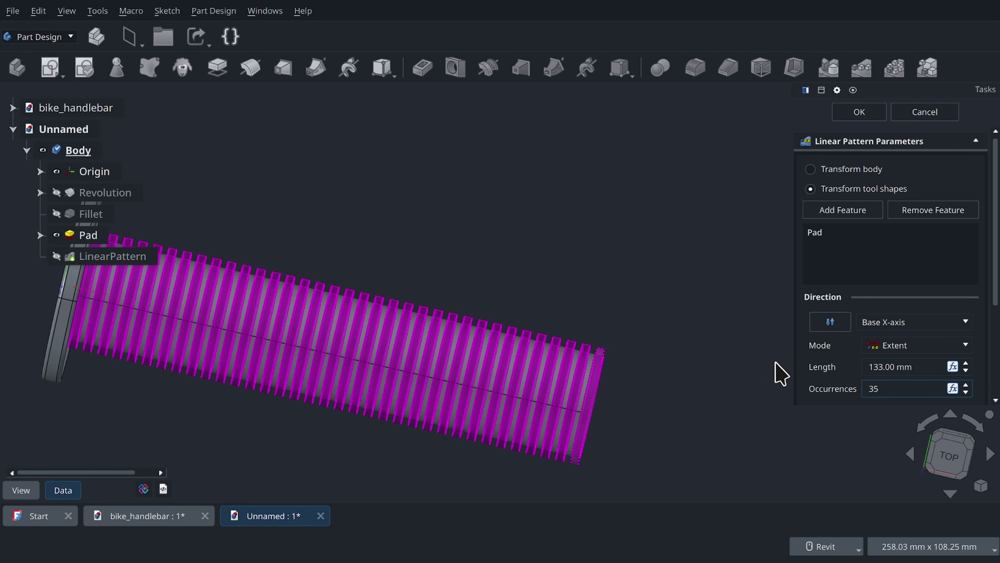
pyautogui.write('0')
pyautogui.click(873, 114)
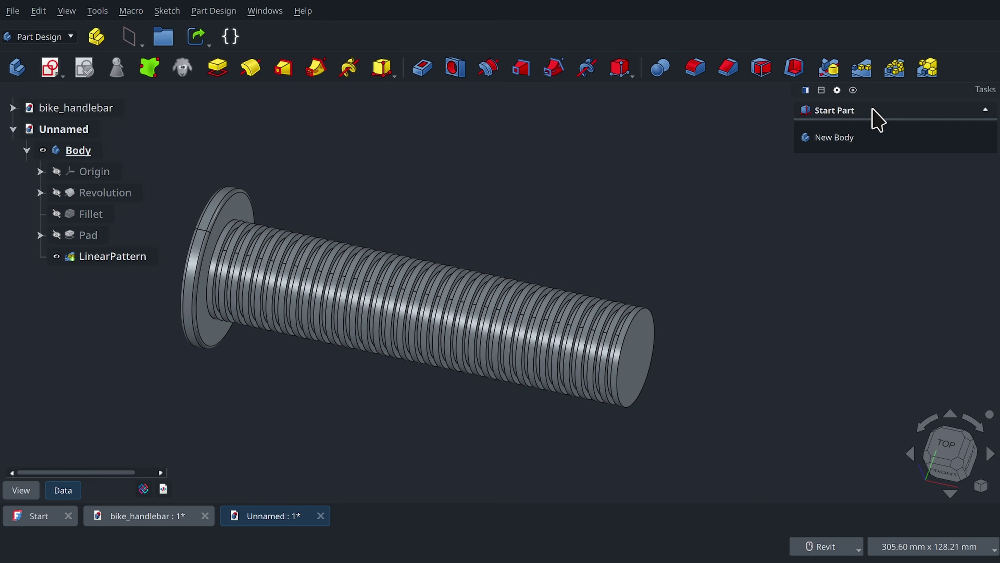
# Rename the ribbed grip's body as Grip
pyautogui.scroll(-3, 530, 220)
pyautogui.moveTo(594, 212)
pyautogui.keyDown('shift'); pyautogui.mouseDown(button='middle')
pyautogui.moveTo(529, 220)
pyautogui.moveTo(611, 223)
pyautogui.mouseUp(button='middle'); pyautogui.keyUp('shift')
pyautogui.scroll(1, 611, 224)
pyautogui.click(76, 149)
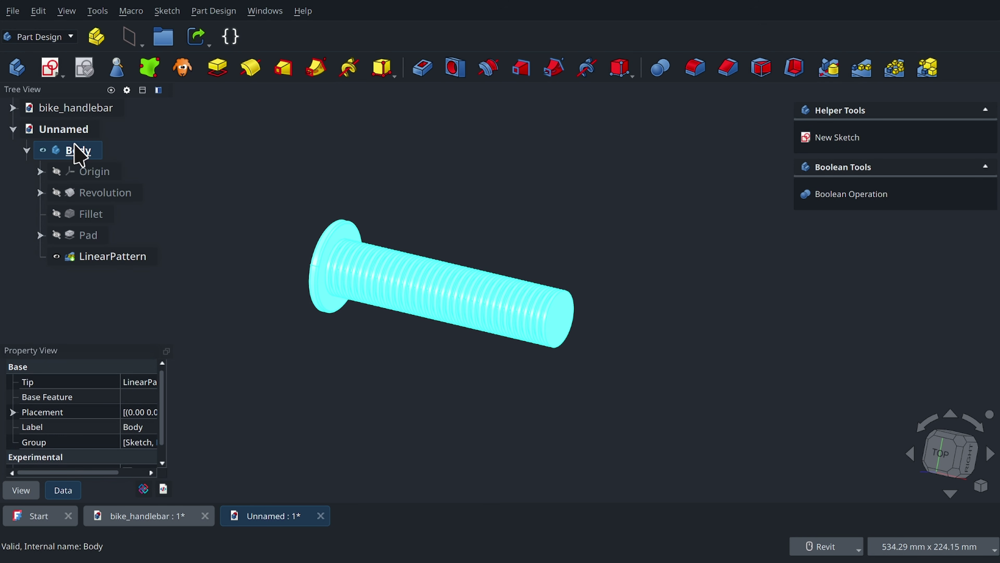
pyautogui.click(74, 146)
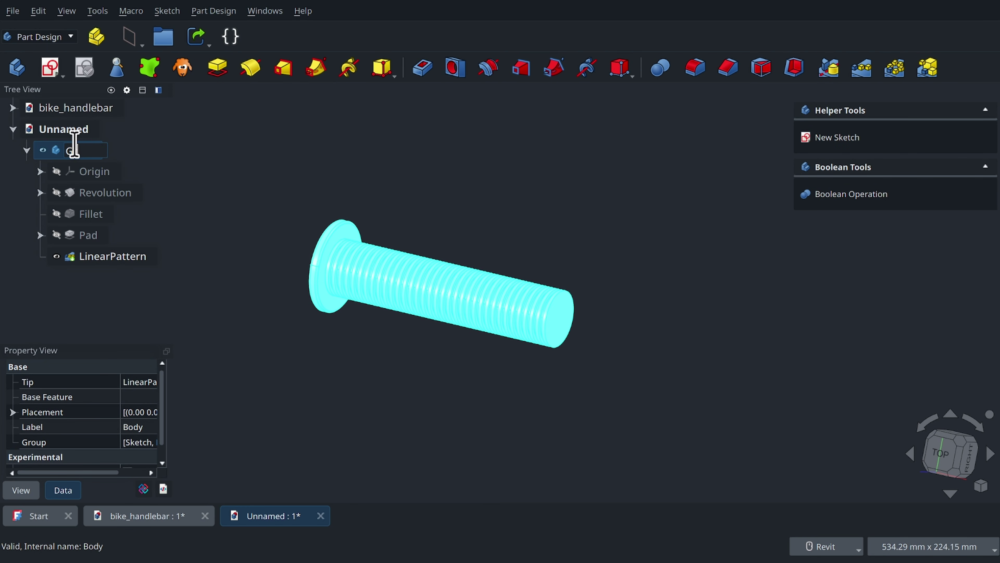
pyautogui.press('Return')
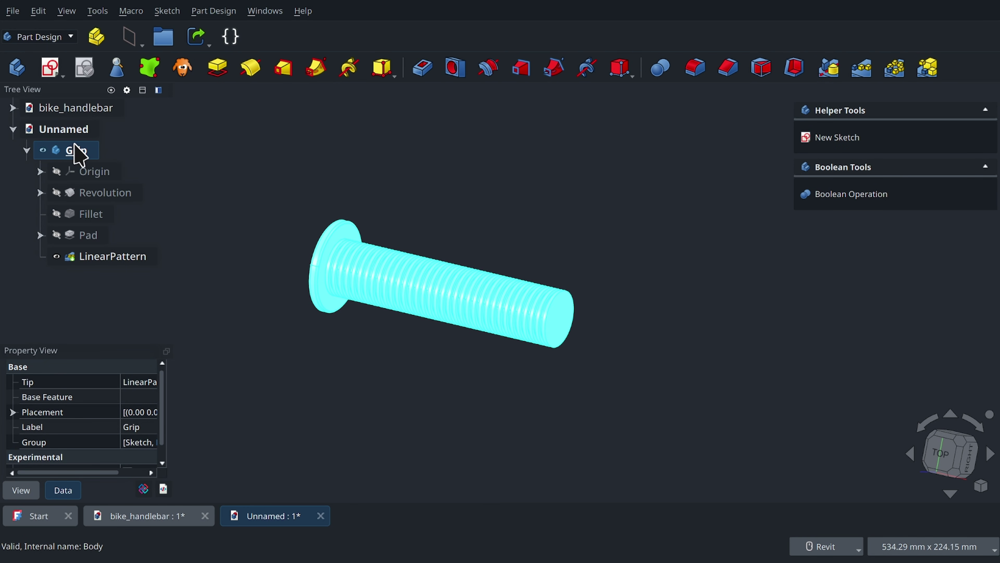
# Save the unnamed grip document as Grip.FCStd in the Bike Handlebar folder
pyautogui.click(77, 134)
pyautogui.hotkey('ctrl', 'shift', 's')
pyautogui.write('Grip.FCStd')
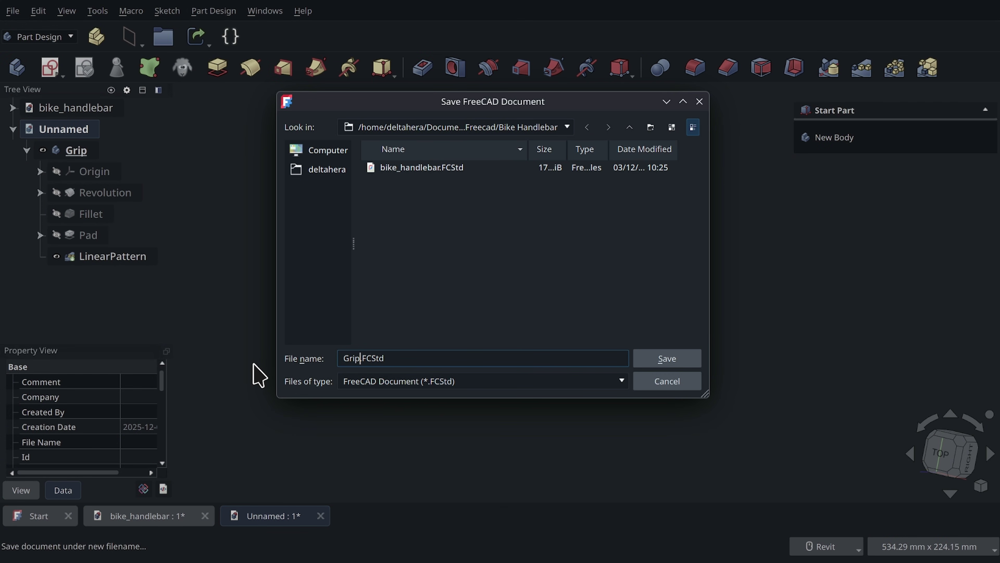
pyautogui.press('Return')
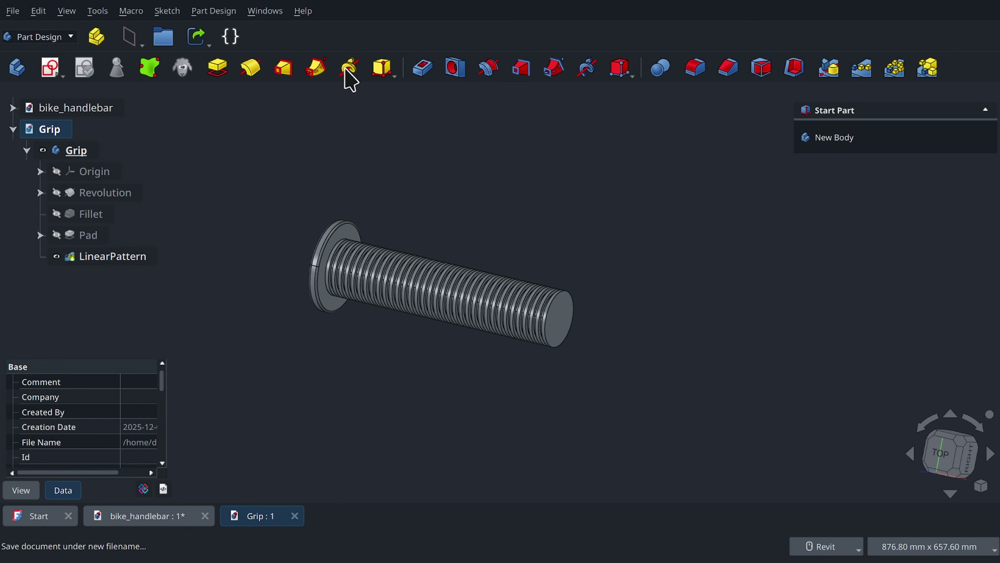
# Create a new document, switch it to the Assembly workbench and add a new assembly
pyautogui.click(13, 129)
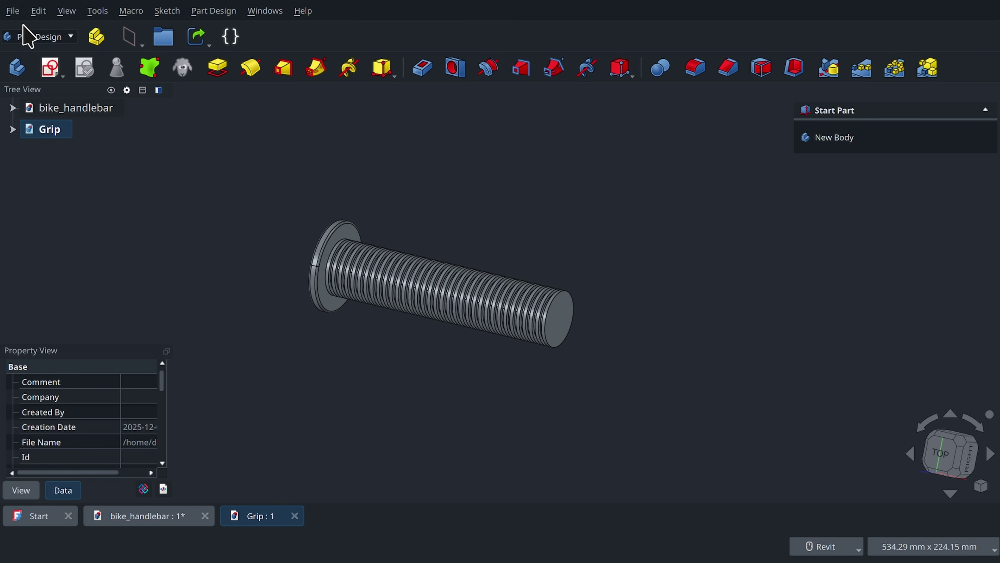
pyautogui.click(13, 11)
pyautogui.click(25, 29)
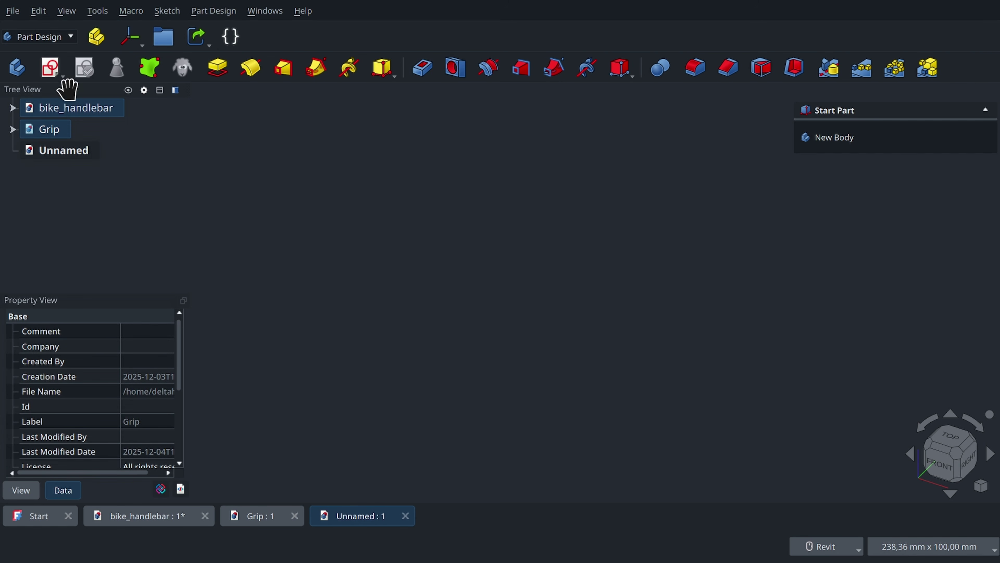
pyautogui.click(73, 37)
pyautogui.click(64, 56)
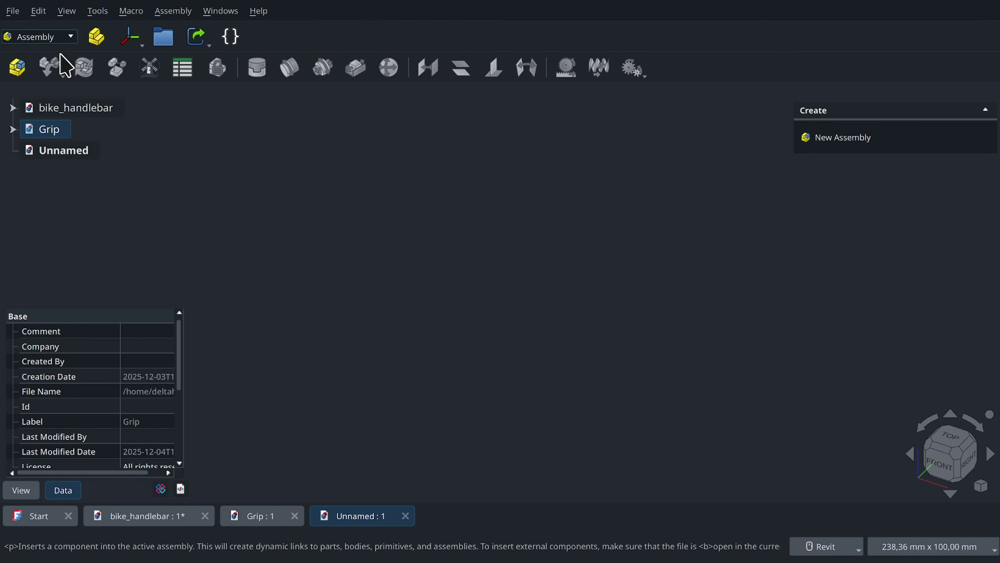
pyautogui.click(18, 70)
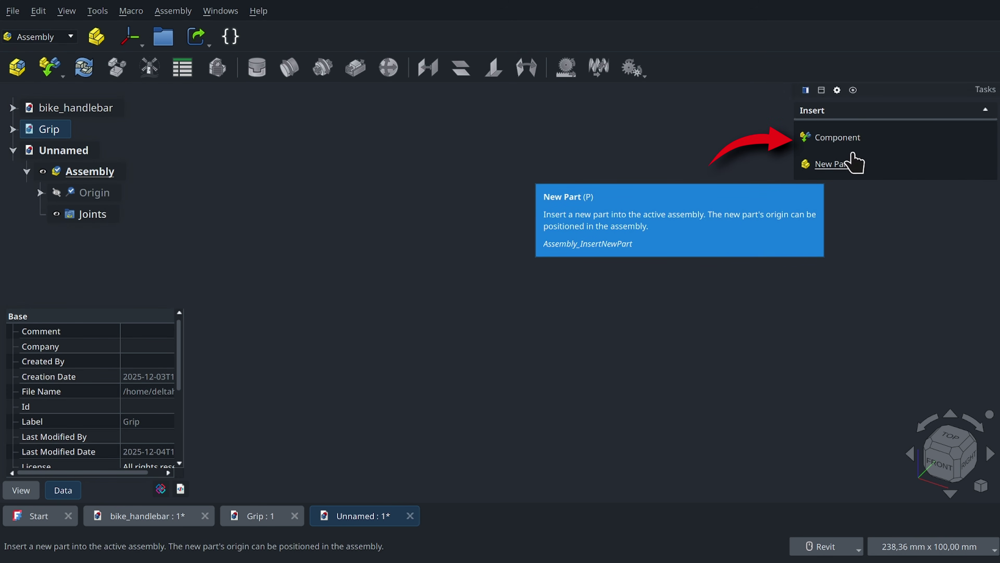
# Insert the HandleBar part, saving the document over Assembly Handlebar.FCStd when required, and choose to always ground the first inserted part
pyautogui.click(837, 137)
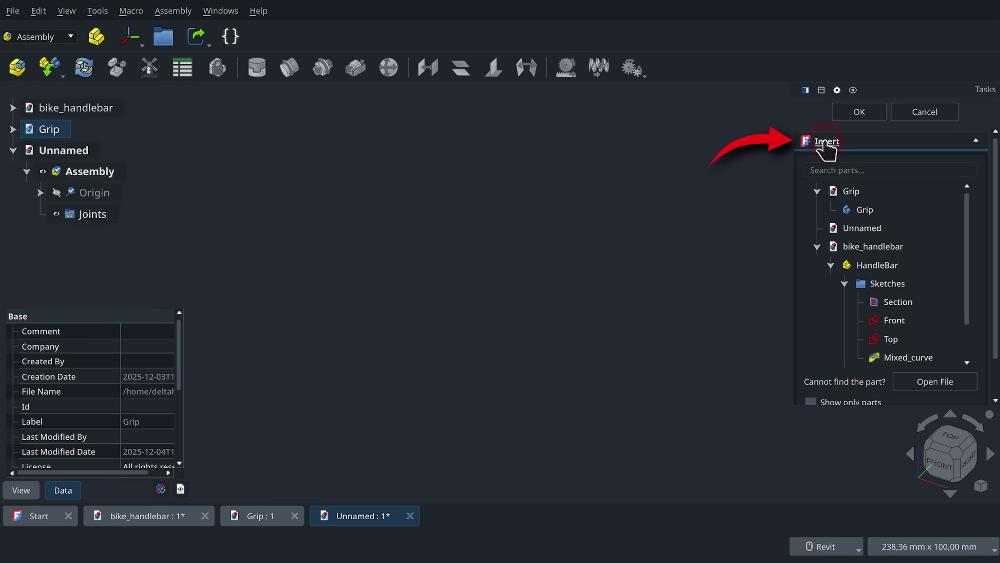
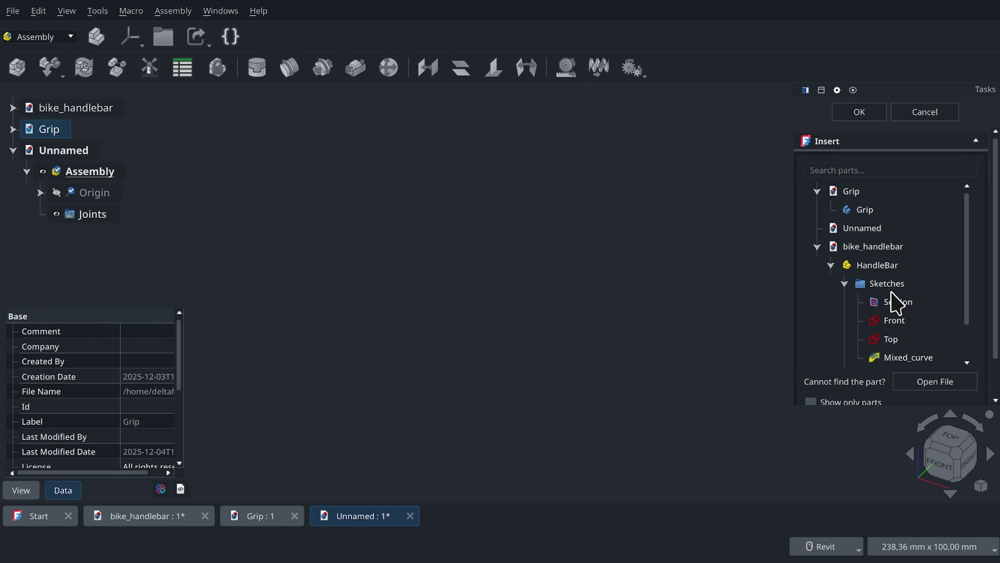
pyautogui.scroll(-2, 900, 327)
pyautogui.click(859, 223)
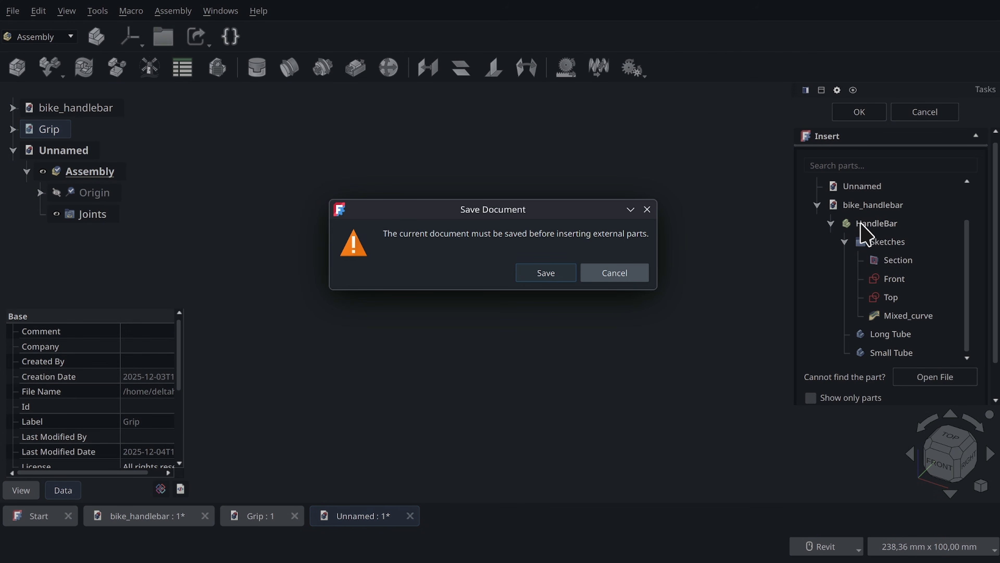
pyautogui.click(545, 273)
pyautogui.click(410, 167)
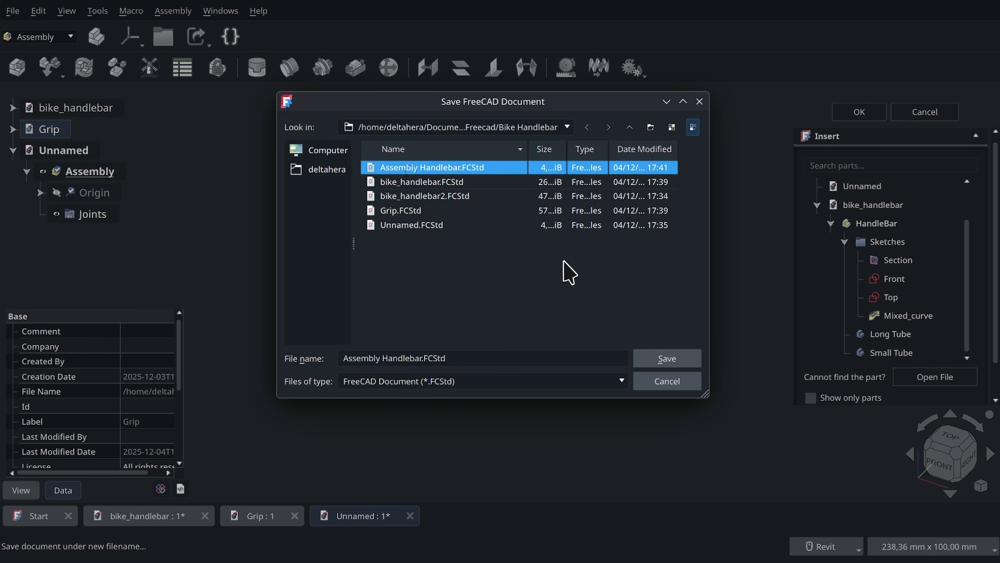
pyautogui.click(669, 357)
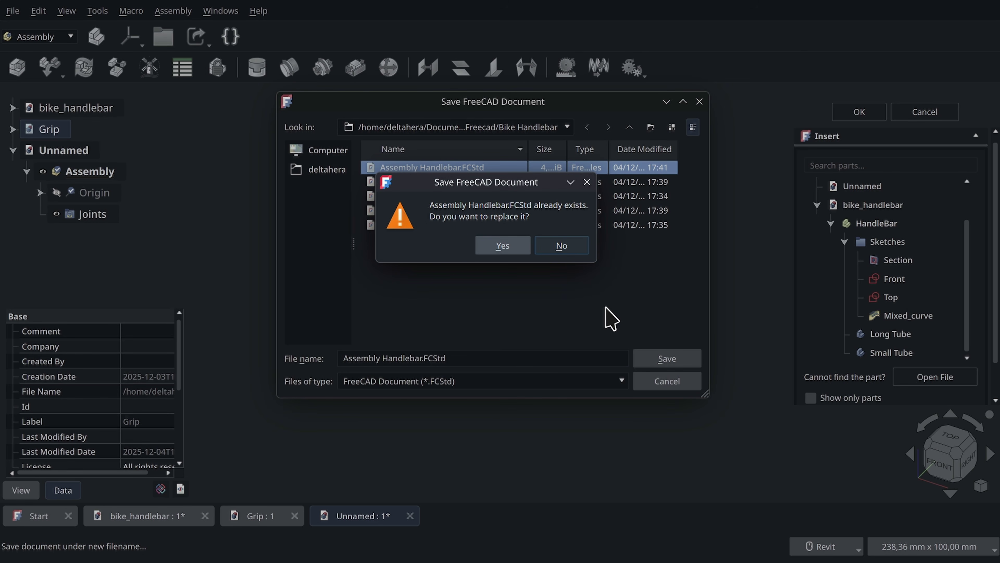
pyautogui.click(504, 246)
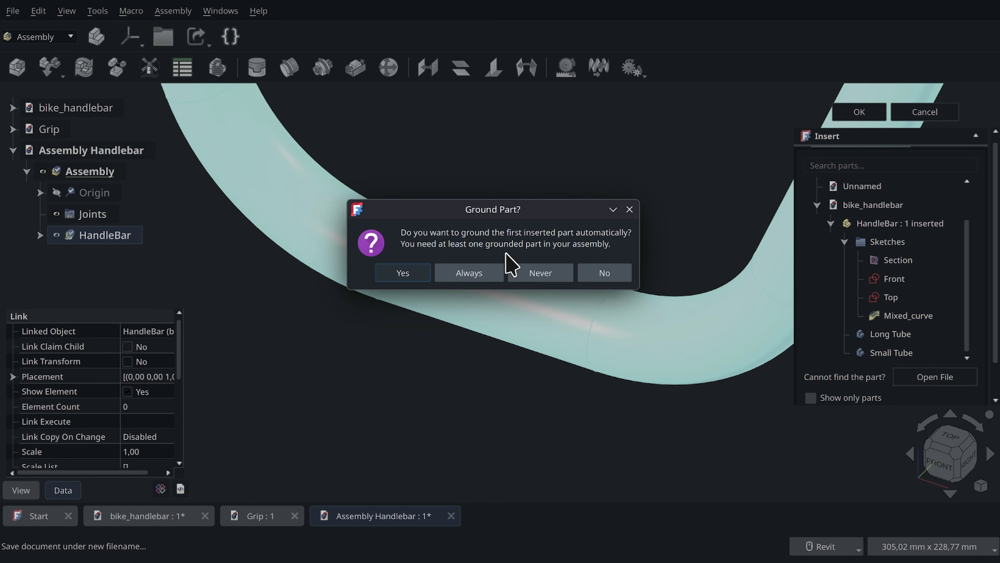
pyautogui.click(472, 275)
# Insert the Grip body into the assembly and move it about 341 mm upwards, clear of the handlebar
pyautogui.scroll(-5, 433, 260)
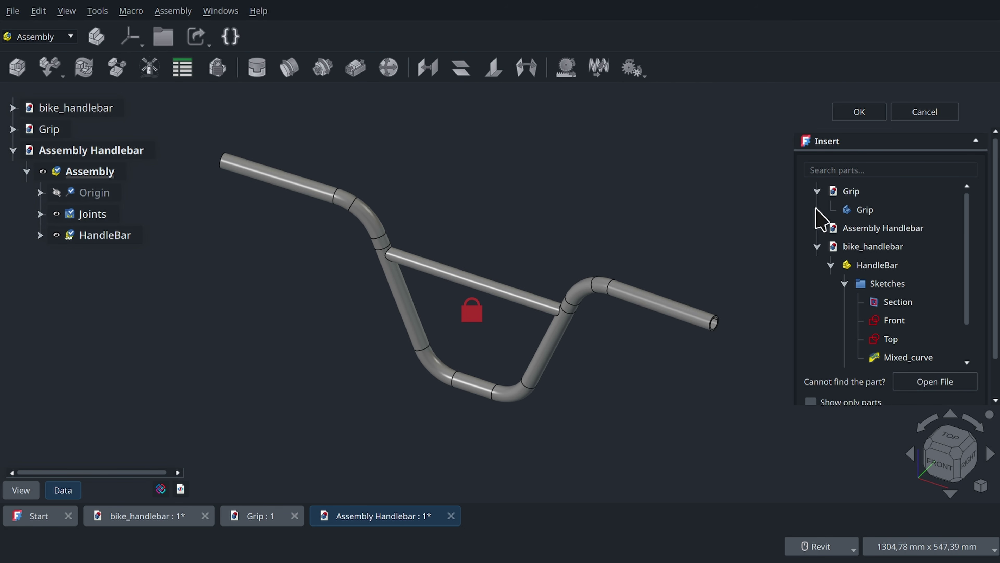
pyautogui.click(869, 211)
pyautogui.moveTo(527, 356); pyautogui.dragTo(538, 142)
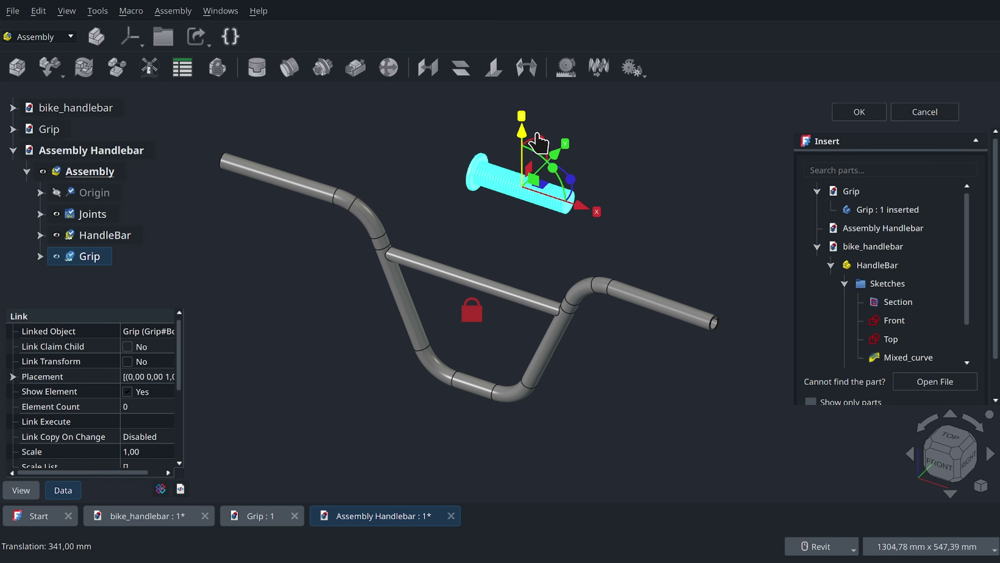
pyautogui.click(856, 114)
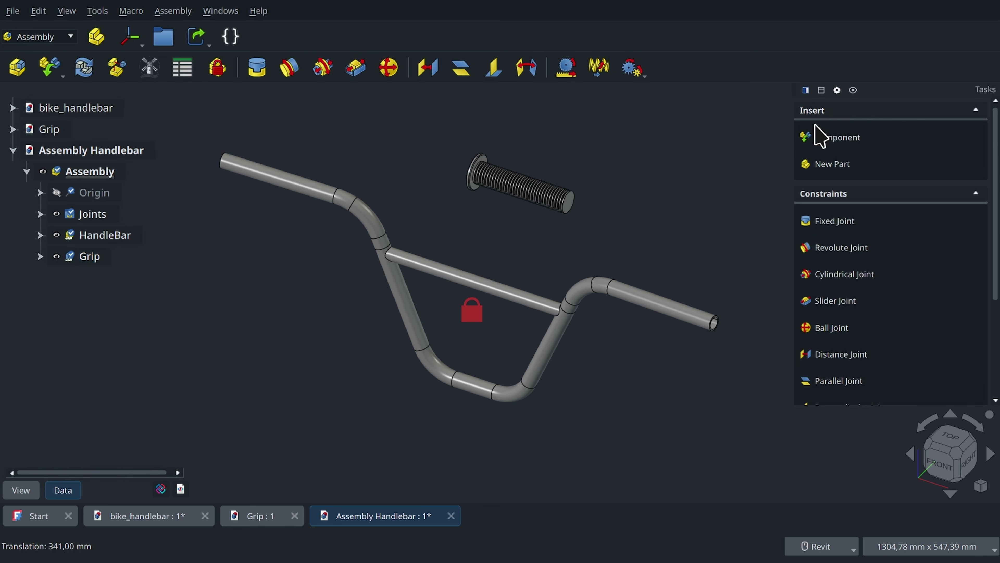
# Attach the inserted grip to the +X end of the handlebar with a Fixed joint between its inner bore-end face and the tube's end face
pyautogui.keyDown('shift'); pyautogui.moveTo(538, 221); pyautogui.dragTo(609, 295, button='middle'); pyautogui.keyUp('shift')
pyautogui.scroll(8, 609, 266)
pyautogui.click(612, 229)
pyautogui.scroll(-8, 613, 230)
pyautogui.scroll(8, 610, 296)
pyautogui.click(644, 228)
pyautogui.scroll(-8, 644, 228)
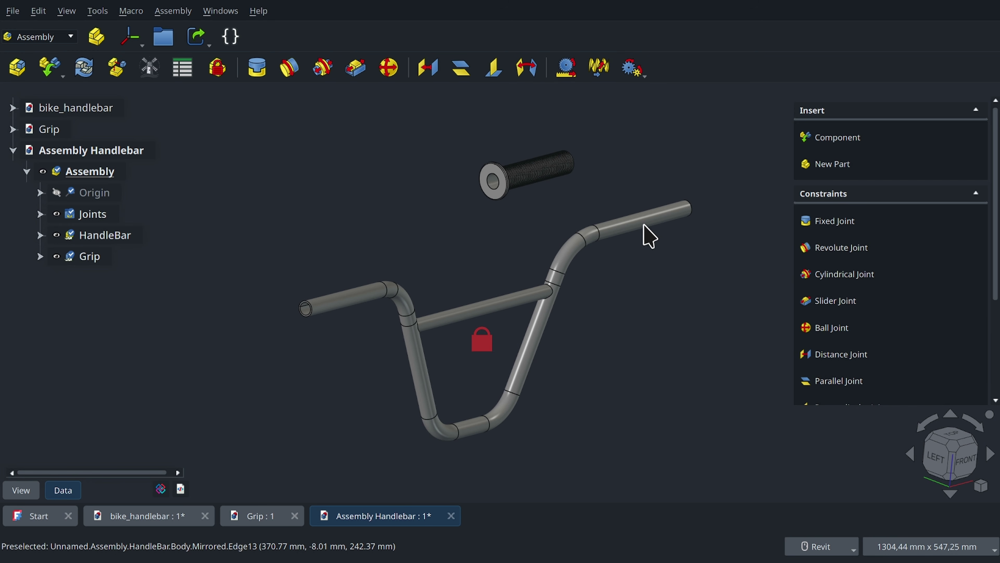
pyautogui.click(256, 68)
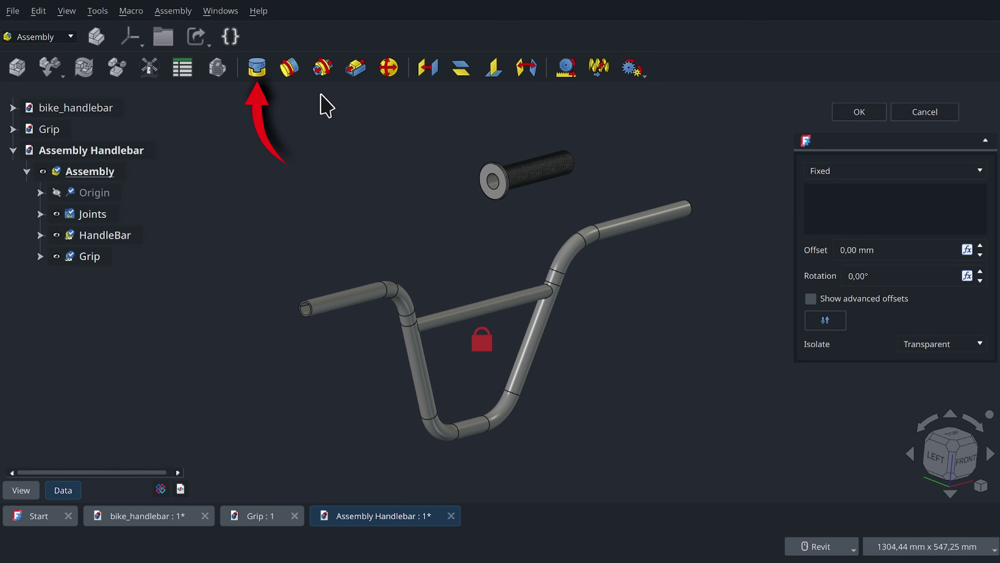
pyautogui.scroll(5, 557, 176)
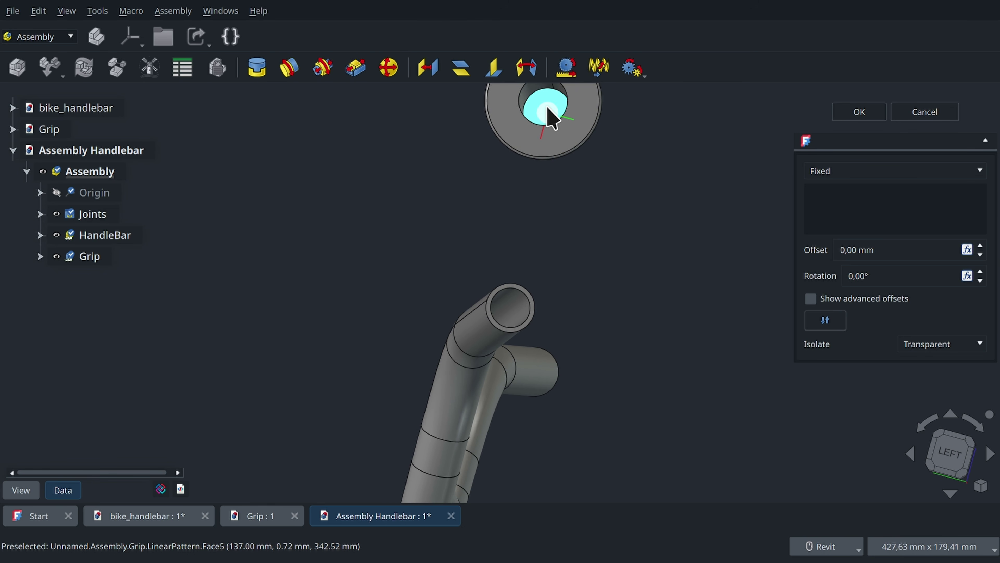
pyautogui.click(551, 117)
pyautogui.scroll(-4, 552, 117)
pyautogui.keyDown('shift'); pyautogui.moveTo(551, 117); pyautogui.dragTo(641, 261, button='middle'); pyautogui.keyUp('shift')
pyautogui.scroll(4, 638, 276)
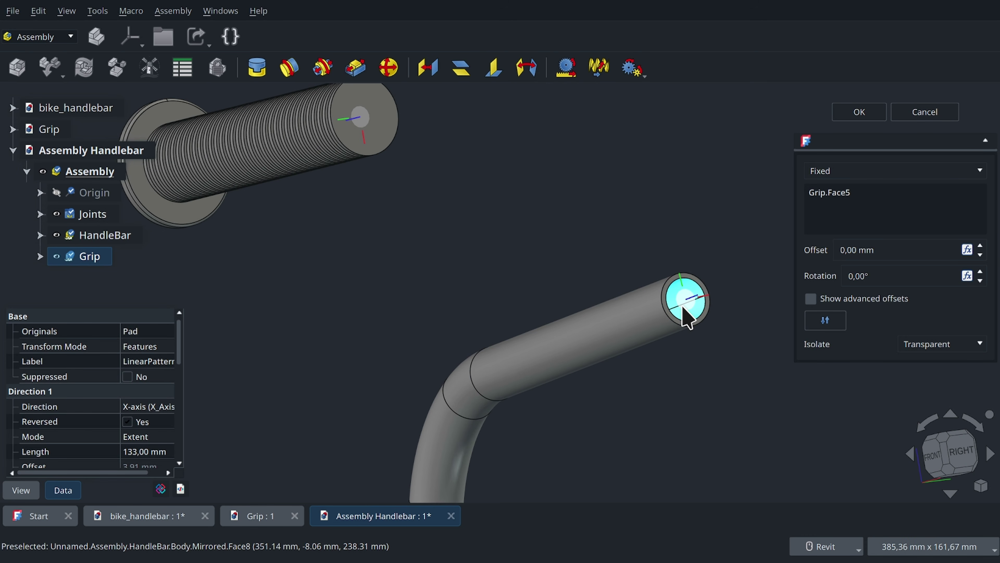
pyautogui.click(684, 314)
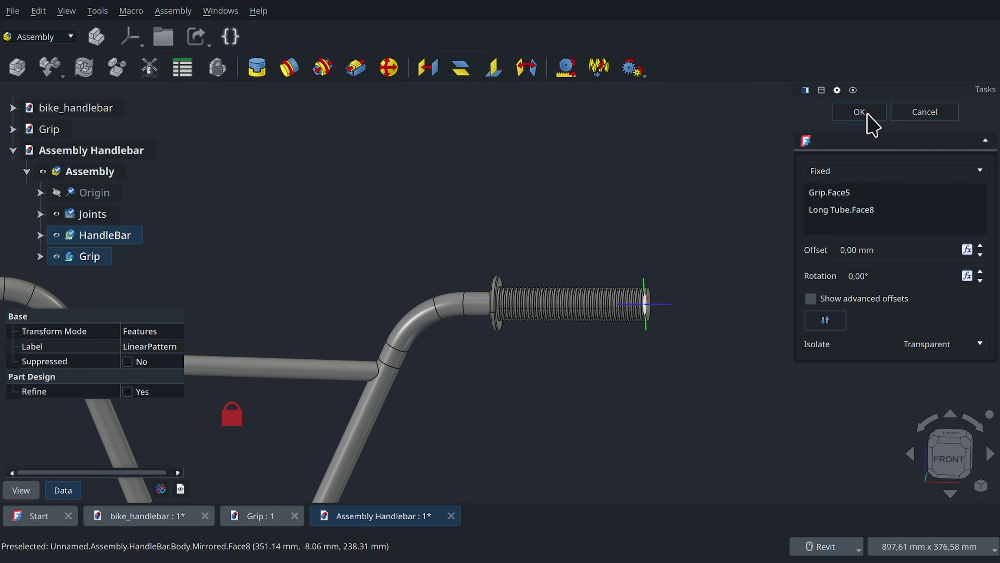
pyautogui.click(859, 113)
# In the HandleBar's Front sketch, set the overall horizontal length to 380 mm and close the sketch
pyautogui.scroll(-5, 587, 319)
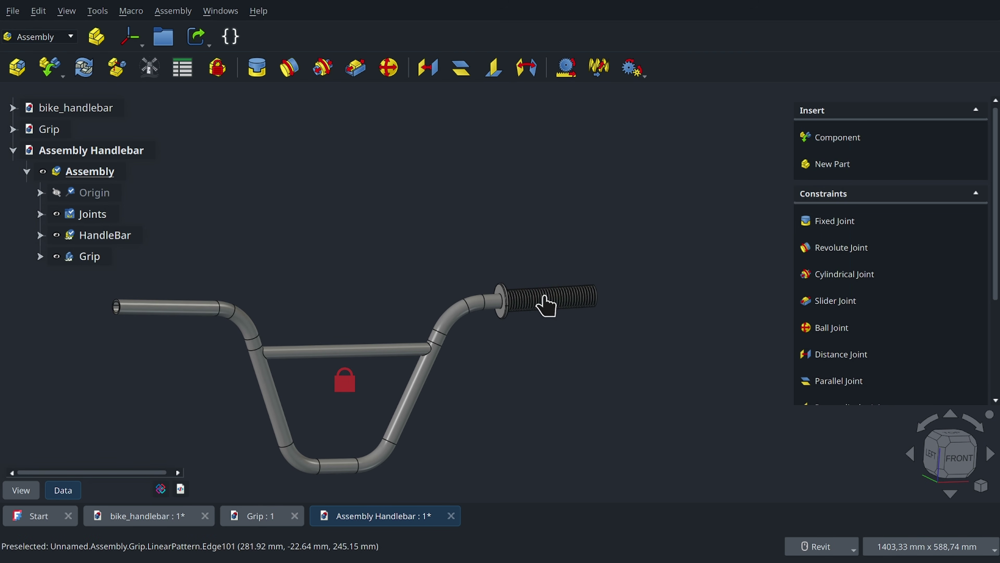
pyautogui.click(558, 306)
pyautogui.press('4')
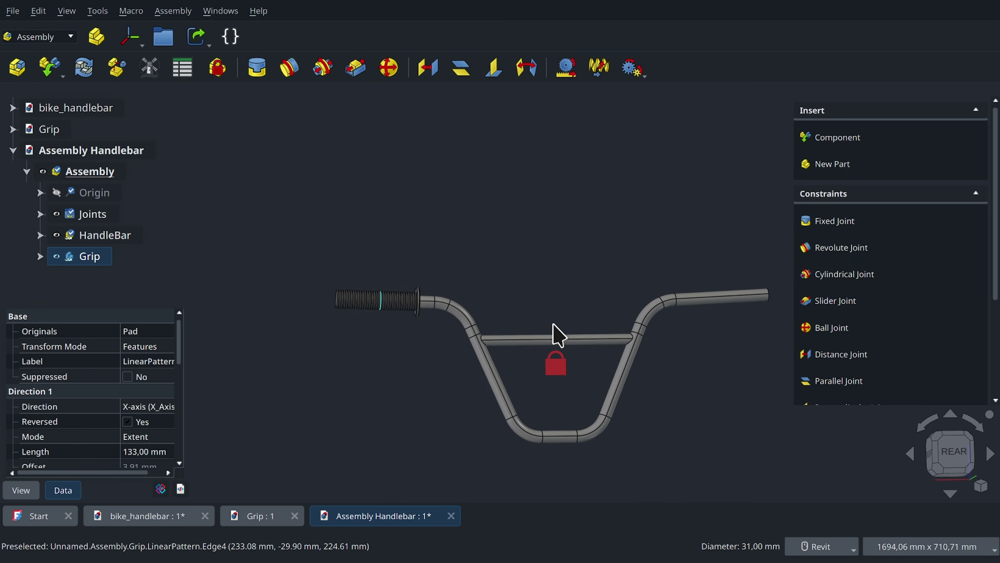
pyautogui.moveTo(554, 325)
pyautogui.keyDown('shift'); pyautogui.mouseDown(button='middle')
pyautogui.moveTo(534, 329)
pyautogui.moveTo(504, 277)
pyautogui.mouseUp(button='middle'); pyautogui.keyUp('shift')
pyautogui.click(40, 235)
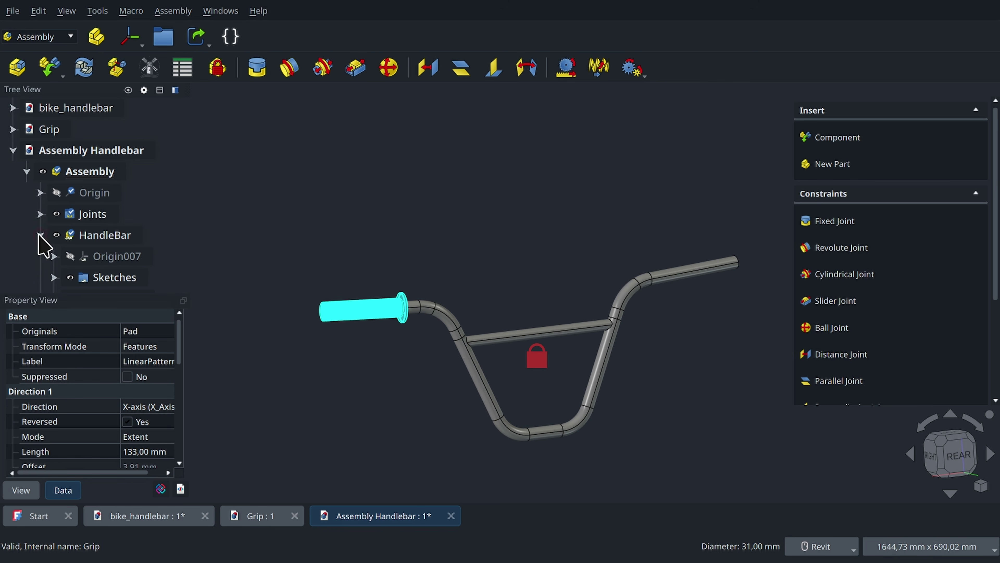
pyautogui.scroll(-2, 50, 256)
pyautogui.click(54, 214)
pyautogui.scroll(-2, 87, 221)
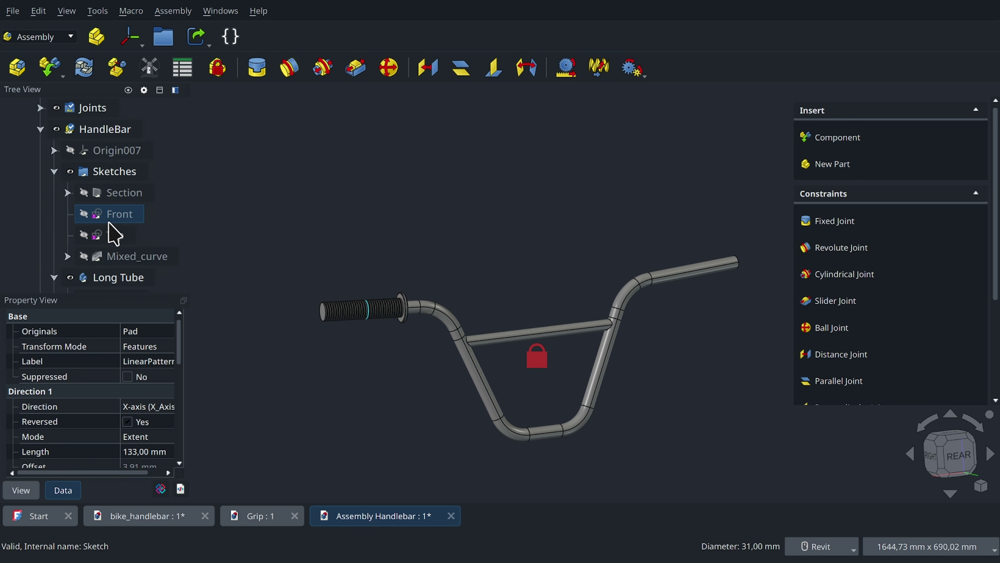
pyautogui.scroll(-1, 114, 228)
pyautogui.doubleClick(130, 193)
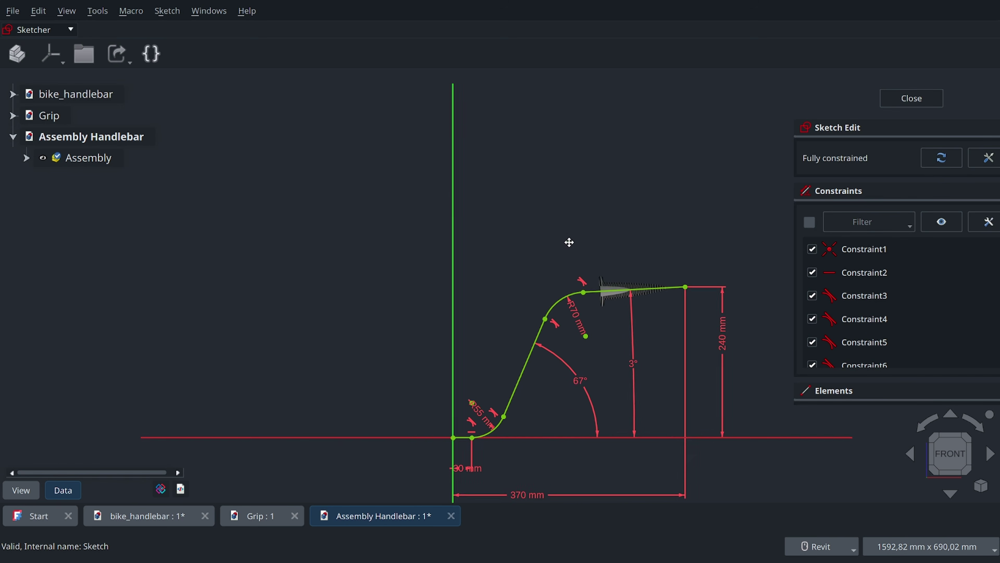
pyautogui.doubleClick(454, 431)
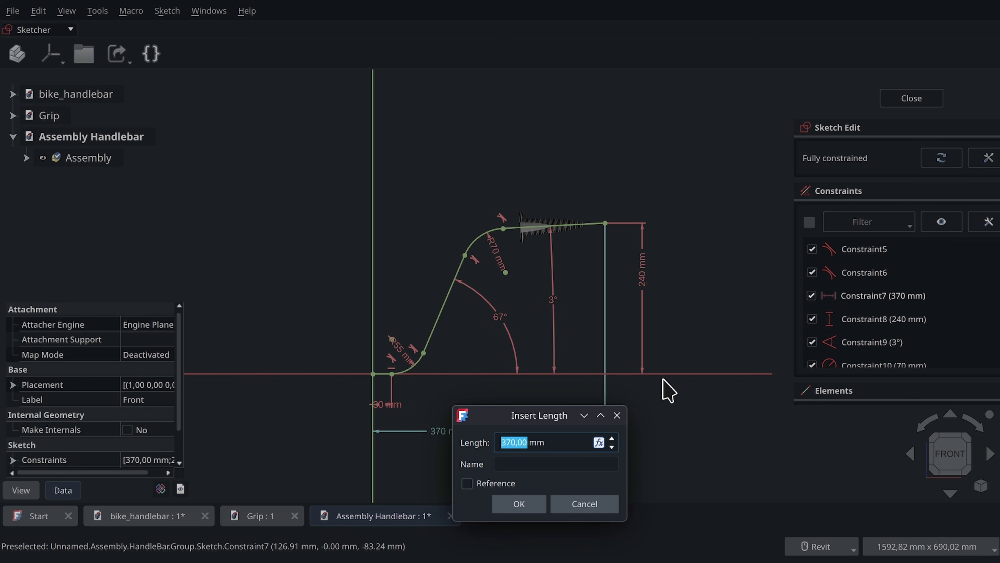
pyautogui.write('380')
pyautogui.press('Return')
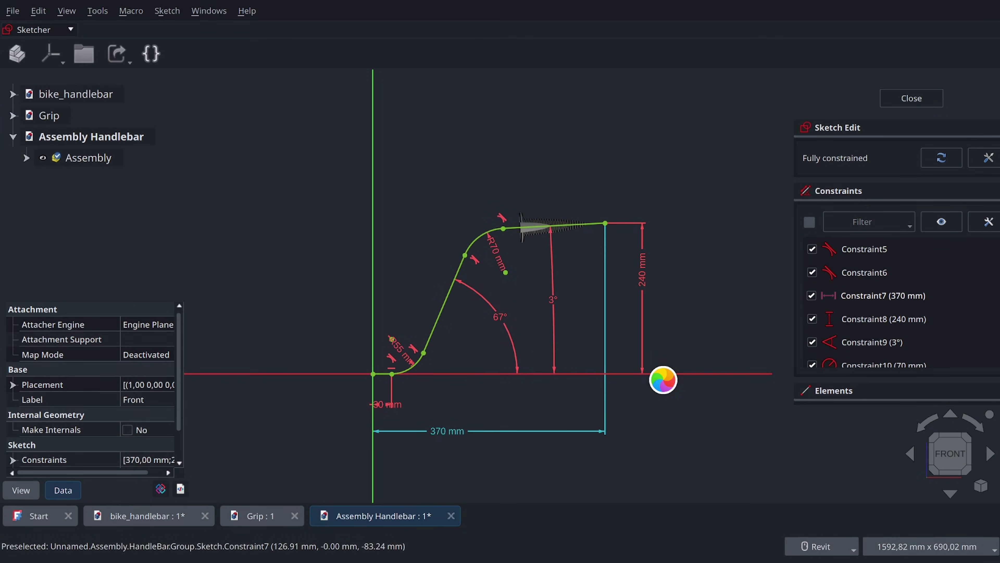
pyautogui.click(900, 97)
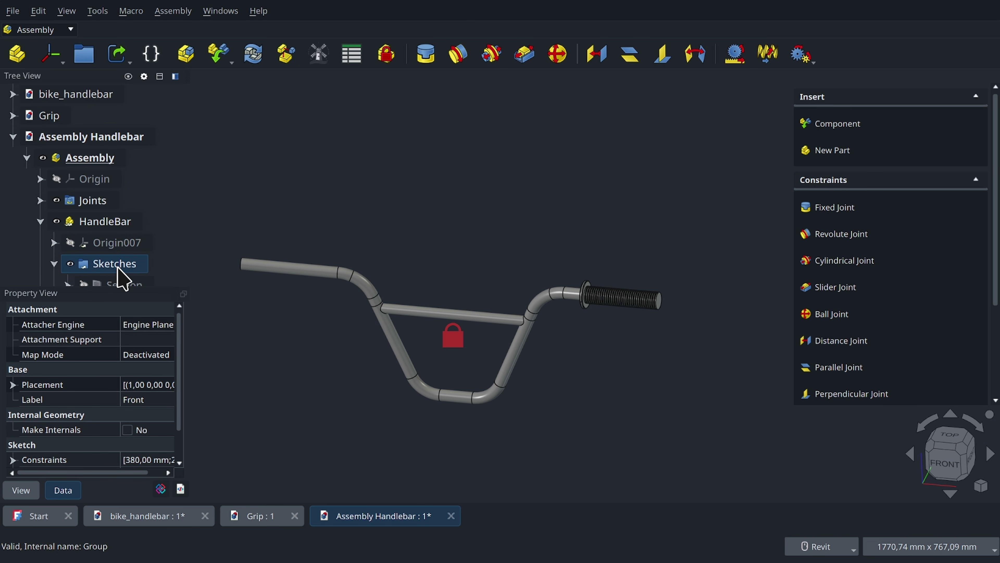
# In the HandleBar's Front sketch, set the overall vertical height to 245 mm and close the sketch
pyautogui.scroll(-3, 104, 276)
pyautogui.doubleClick(126, 246)
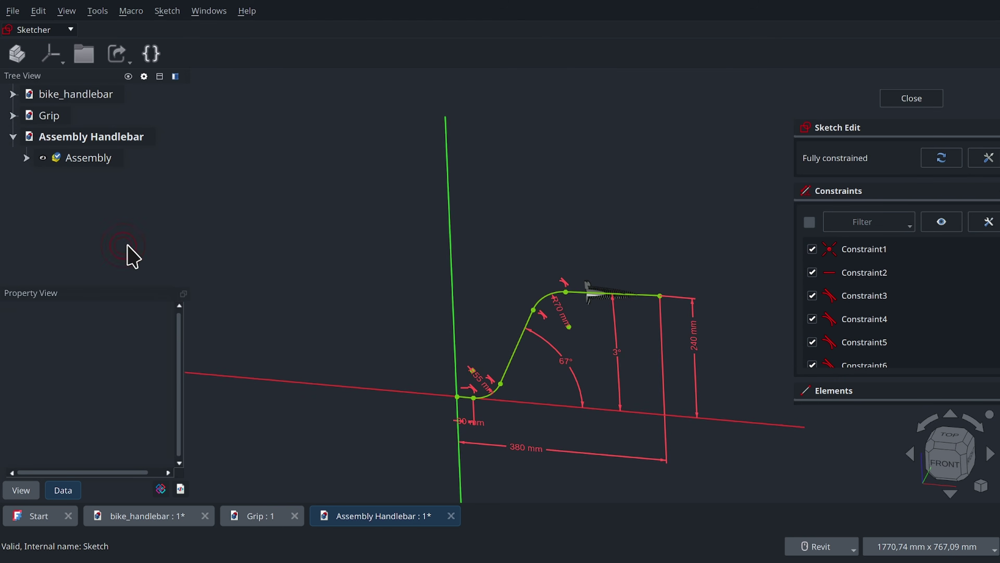
pyautogui.doubleClick(700, 327)
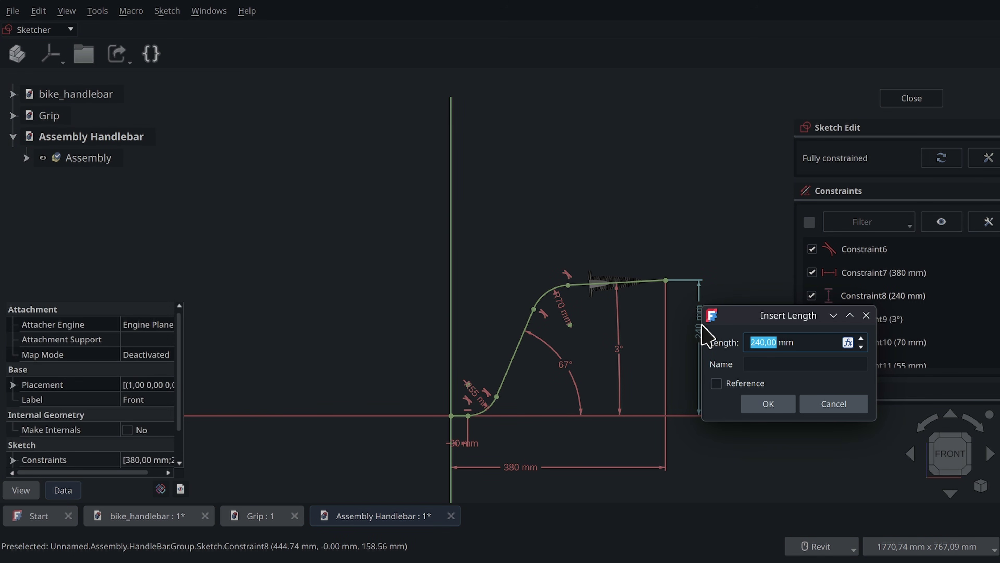
pyautogui.press('Return')
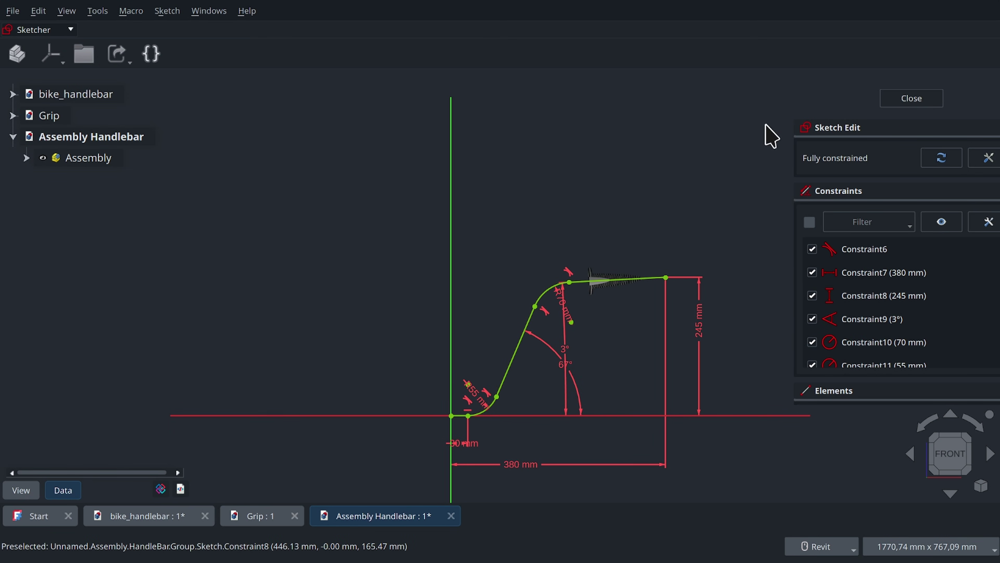
pyautogui.click(911, 99)
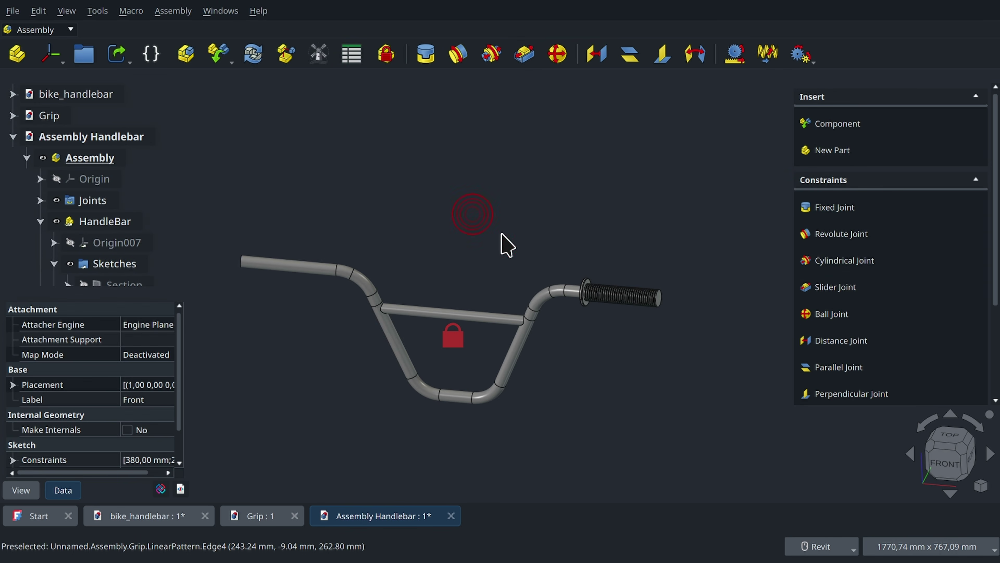
# Insert a second Grip body into the assembly and move it about 313 mm upwards, clear of the handlebar
pyautogui.press('4')
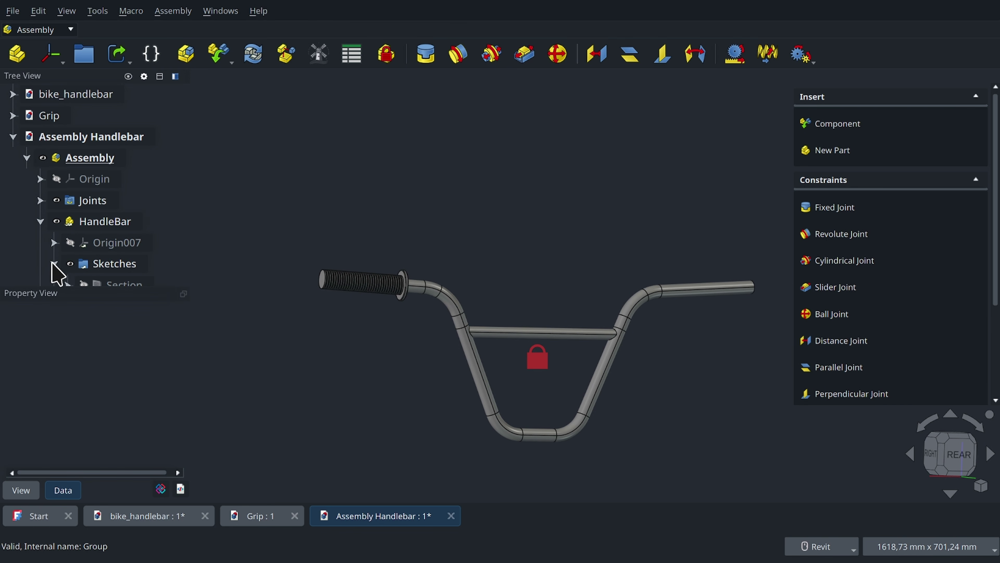
pyautogui.moveTo(604, 217); pyautogui.dragTo(553, 213, button='middle')
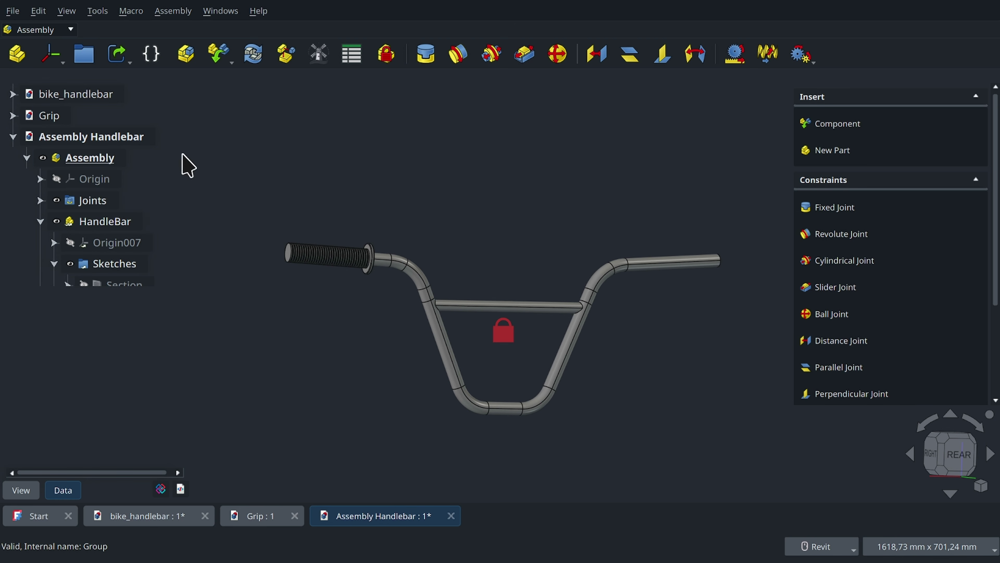
pyautogui.click(217, 53)
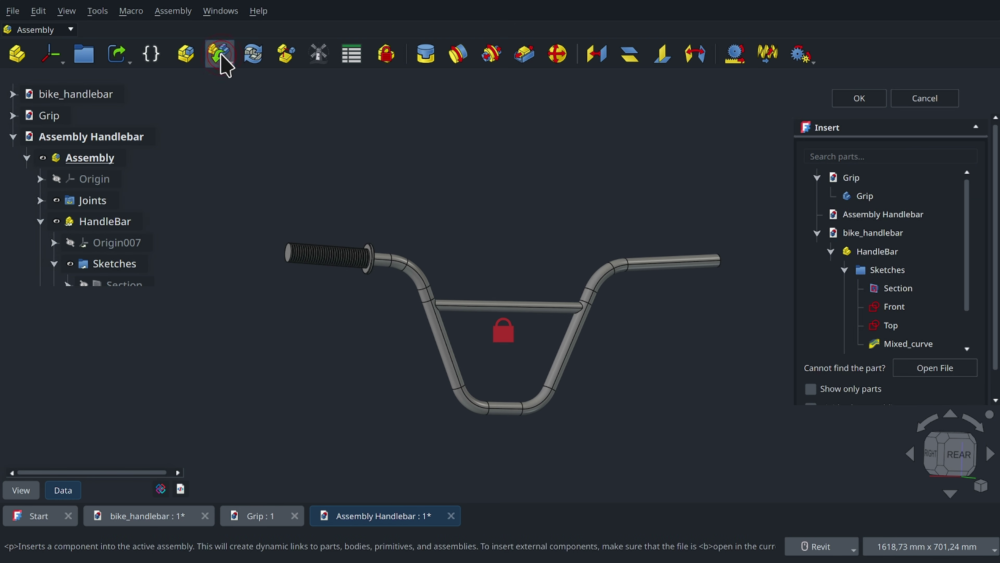
pyautogui.click(868, 195)
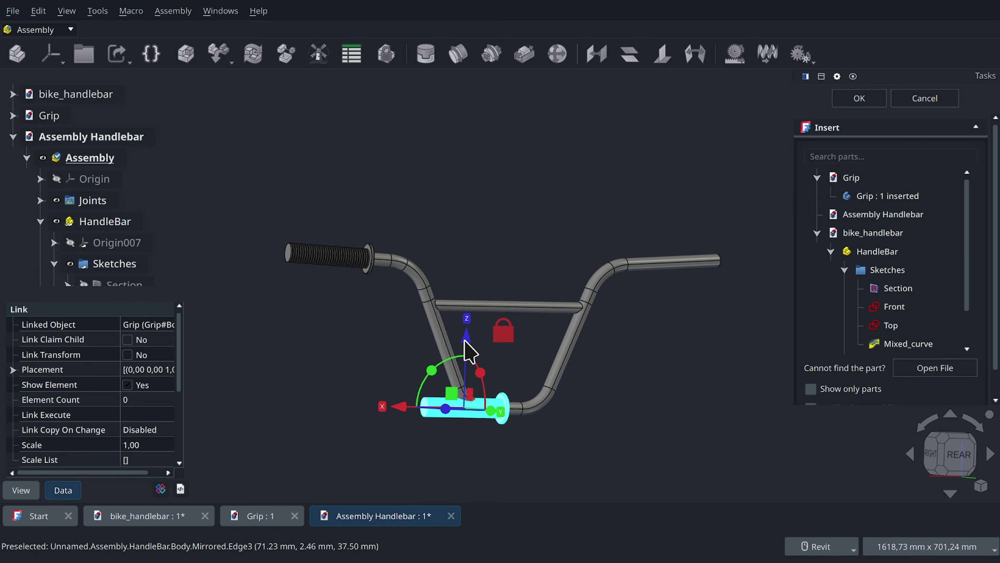
pyautogui.moveTo(467, 343); pyautogui.dragTo(525, 158)
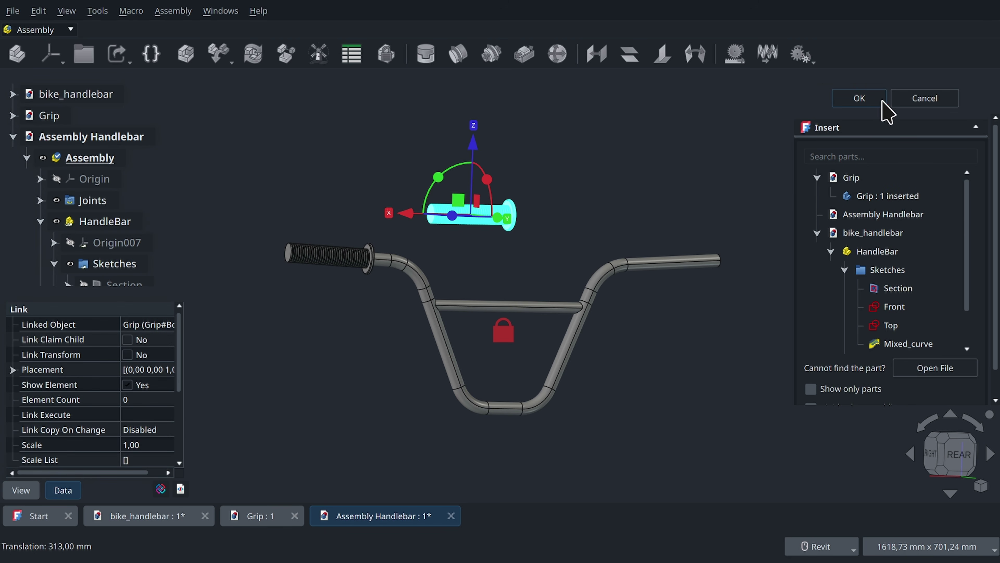
pyautogui.click(861, 101)
# Attach the second grip's inner bore-end face to the handlebar's free end face with a Fixed joint, reversing the joint direction
pyautogui.click(360, 123)
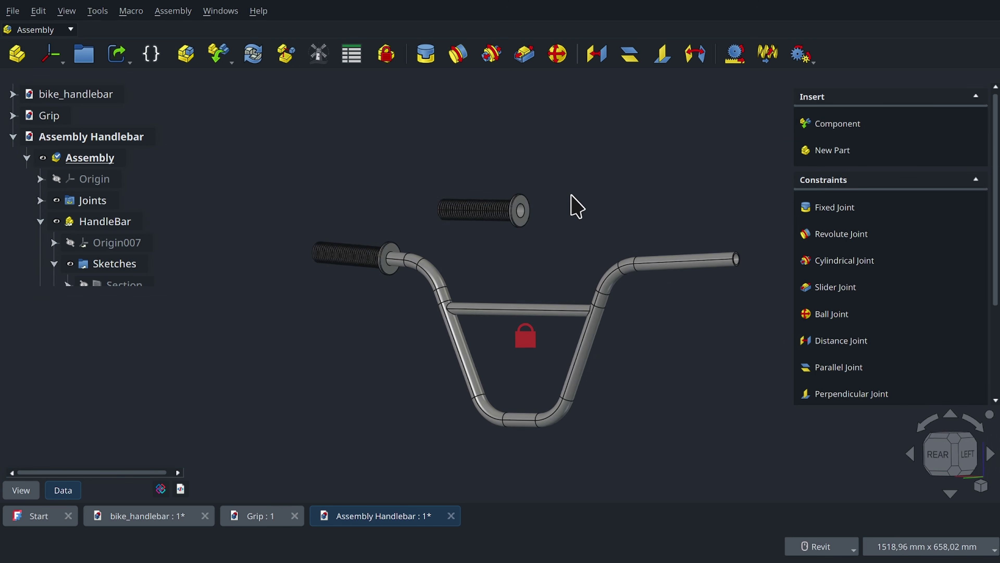
pyautogui.click(537, 203)
pyautogui.scroll(-5, 697, 368)
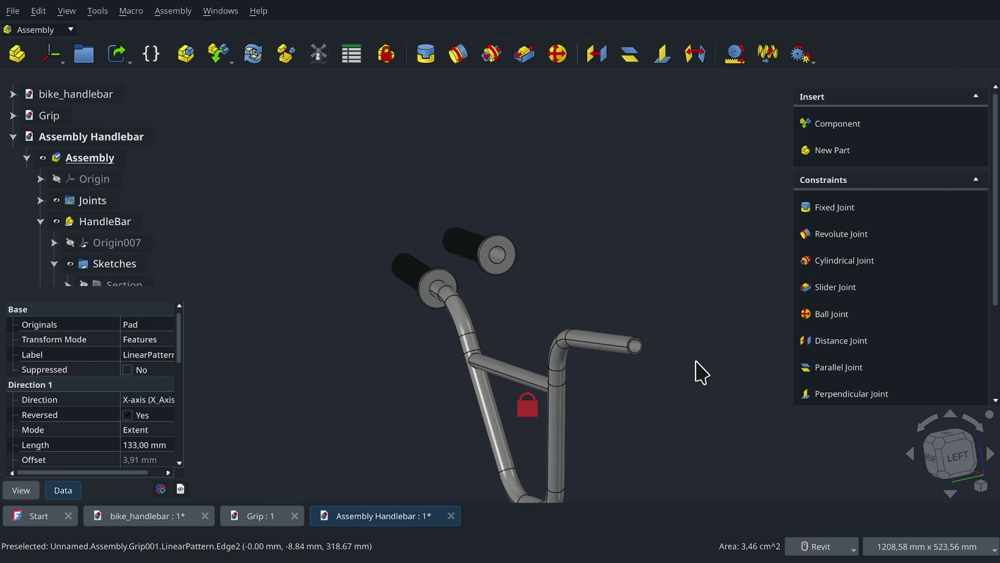
pyautogui.scroll(8, 666, 375)
pyautogui.scroll(3, 573, 284)
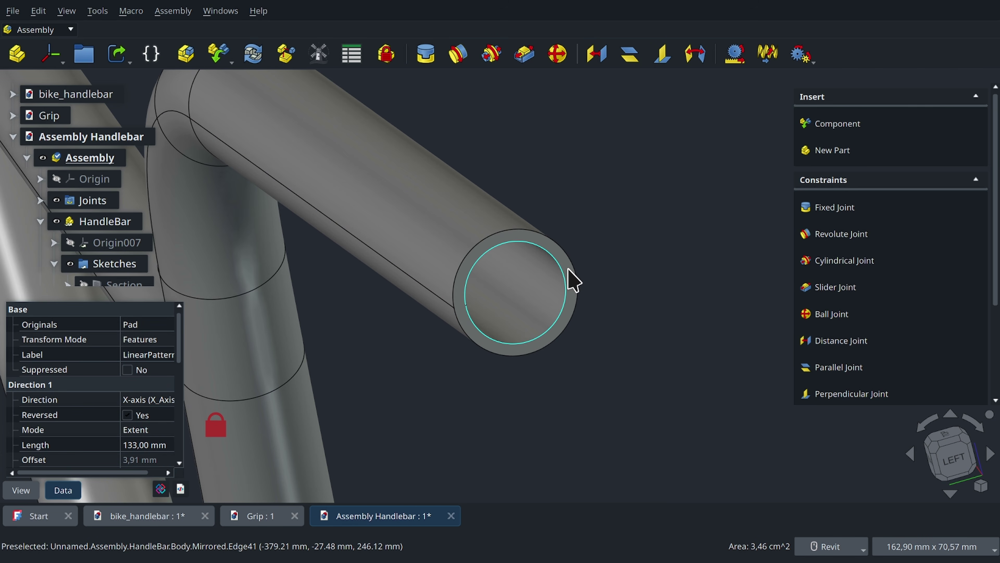
pyautogui.keyDown('ctrl'); pyautogui.click(572, 277); pyautogui.keyUp('ctrl')
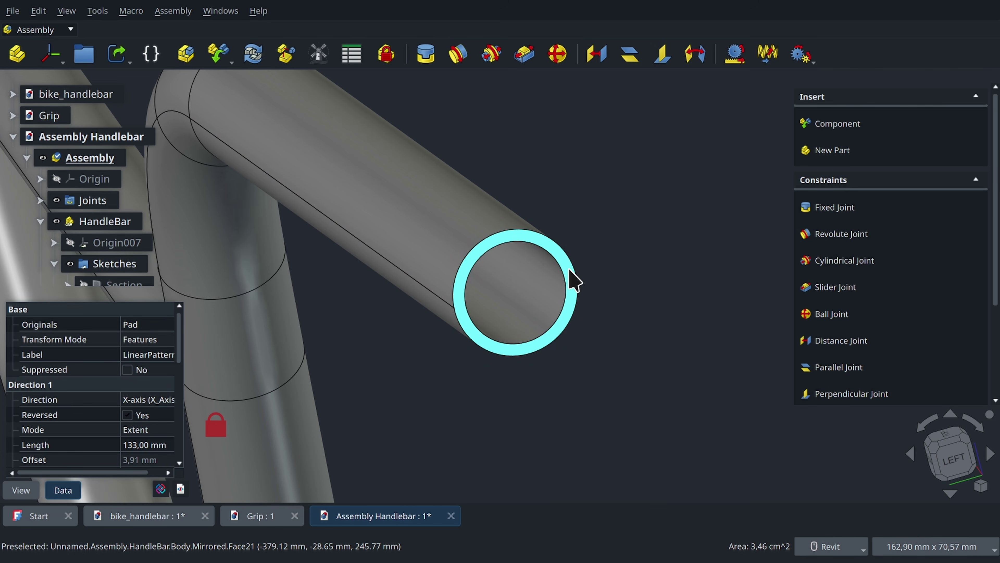
pyautogui.click(425, 54)
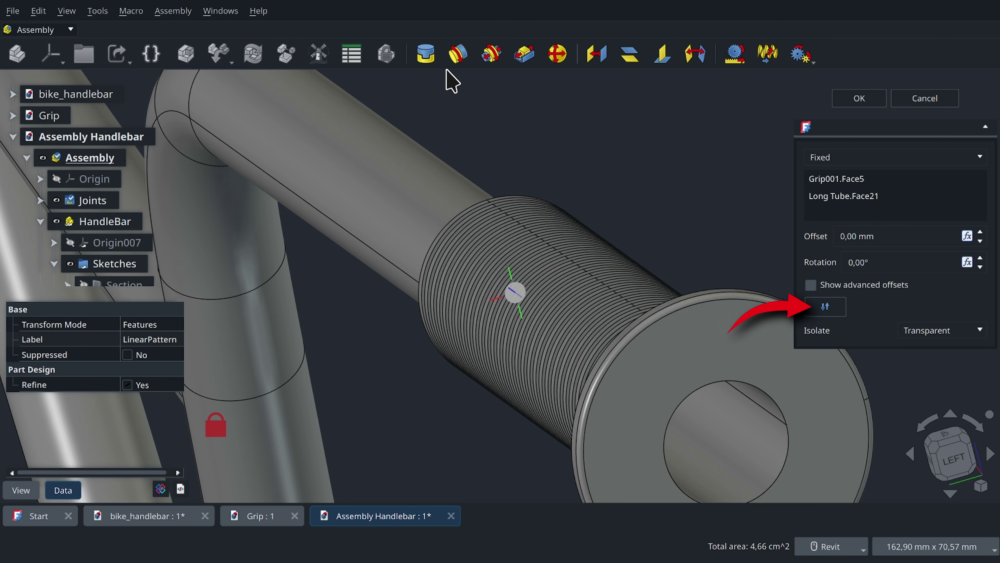
pyautogui.click(825, 306)
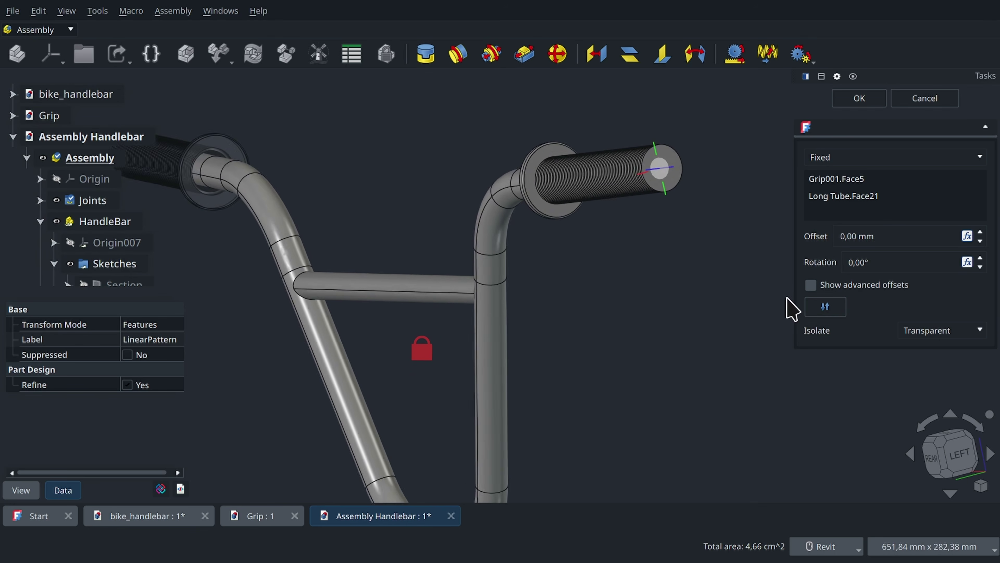
pyautogui.click(859, 99)
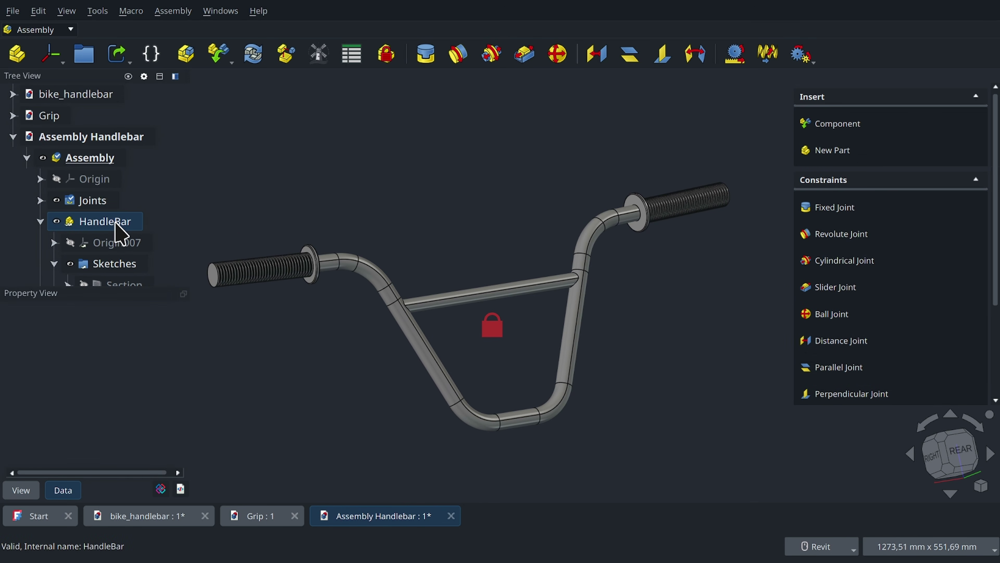
# Set the Front sketch's overall horizontal length to 400 mm and close the sketch to update the assembly
pyautogui.scroll(-2, 116, 232)
pyautogui.scroll(-4, 117, 237)
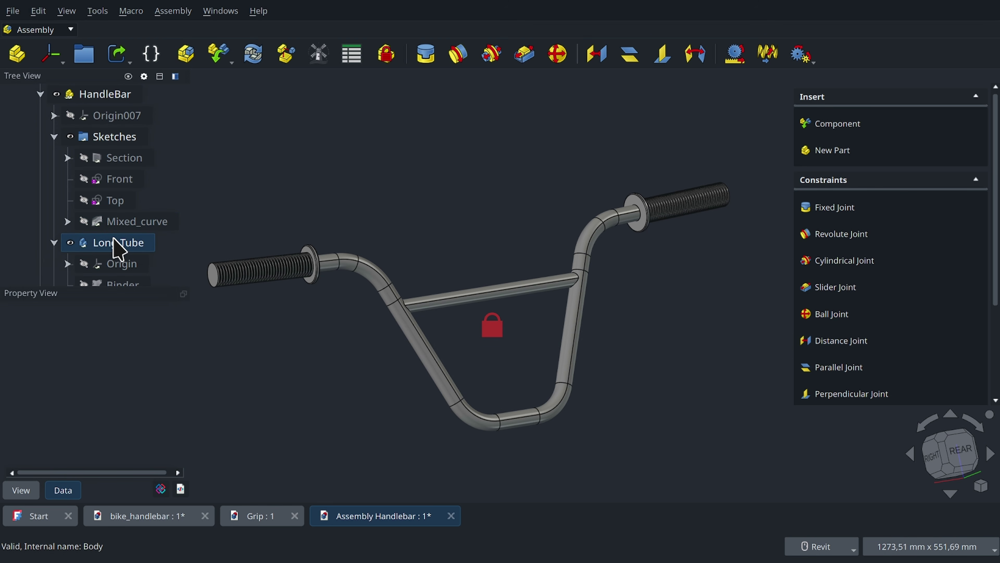
pyautogui.doubleClick(116, 179)
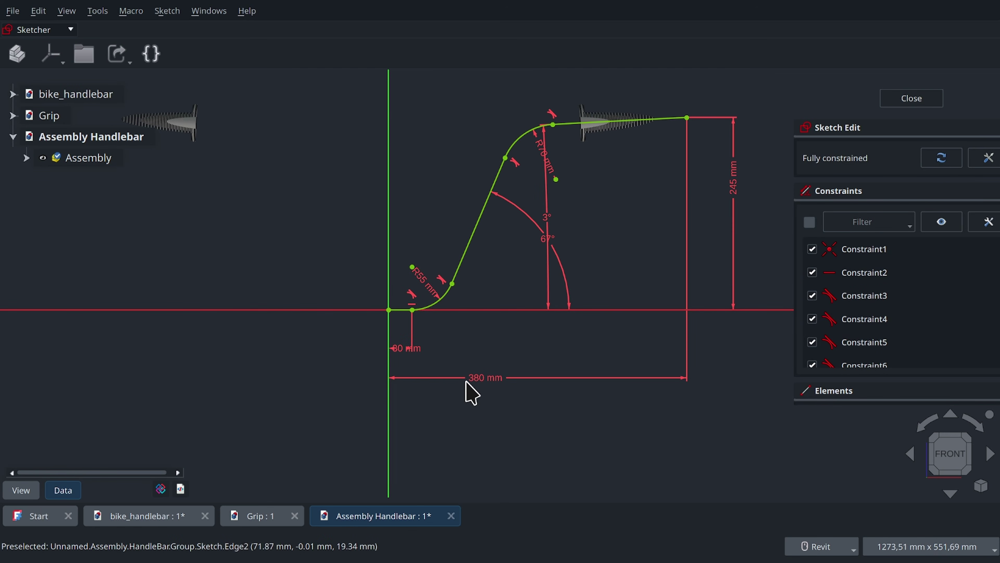
pyautogui.click(484, 378)
pyautogui.doubleClick(484, 378)
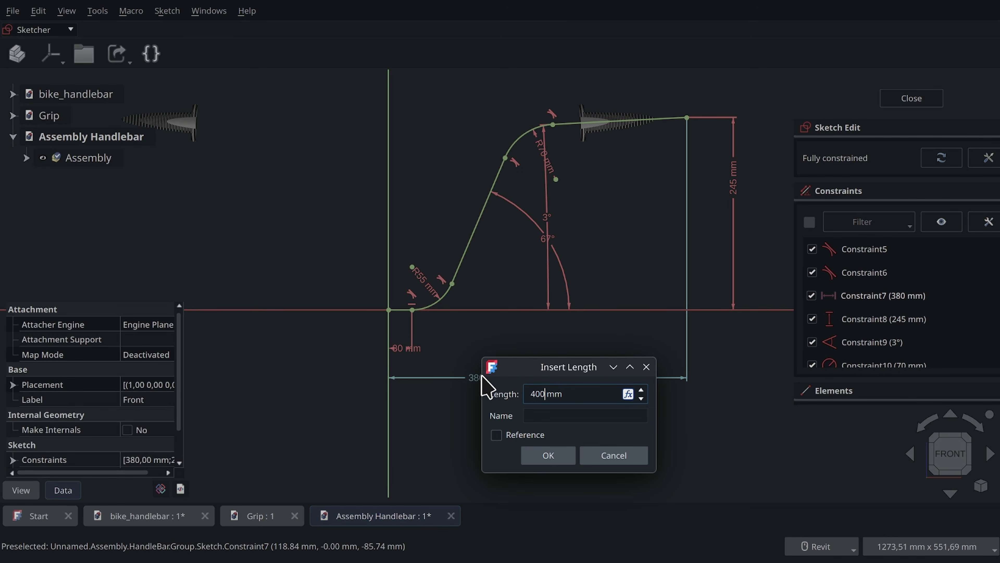
pyautogui.press('Return')
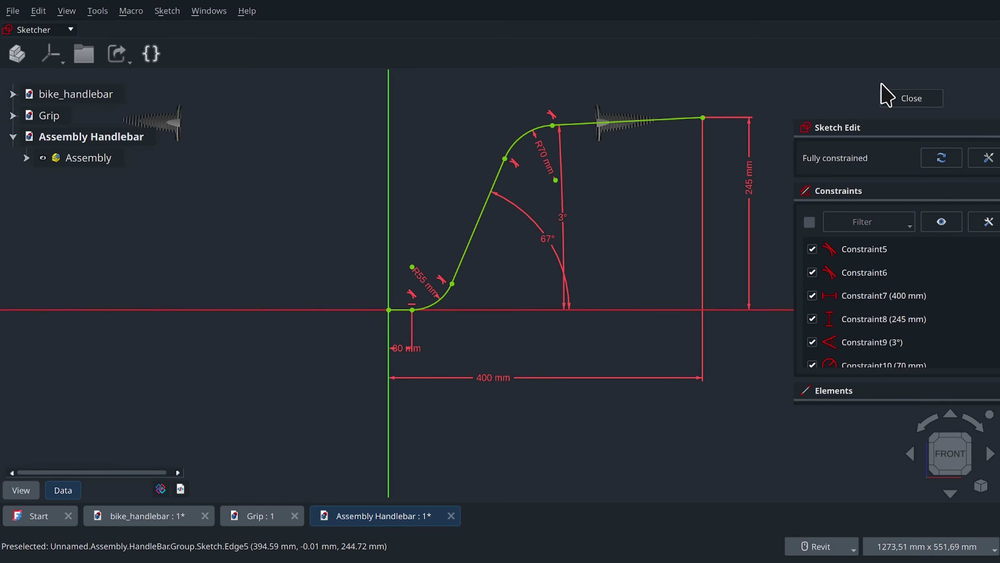
pyautogui.click(911, 98)
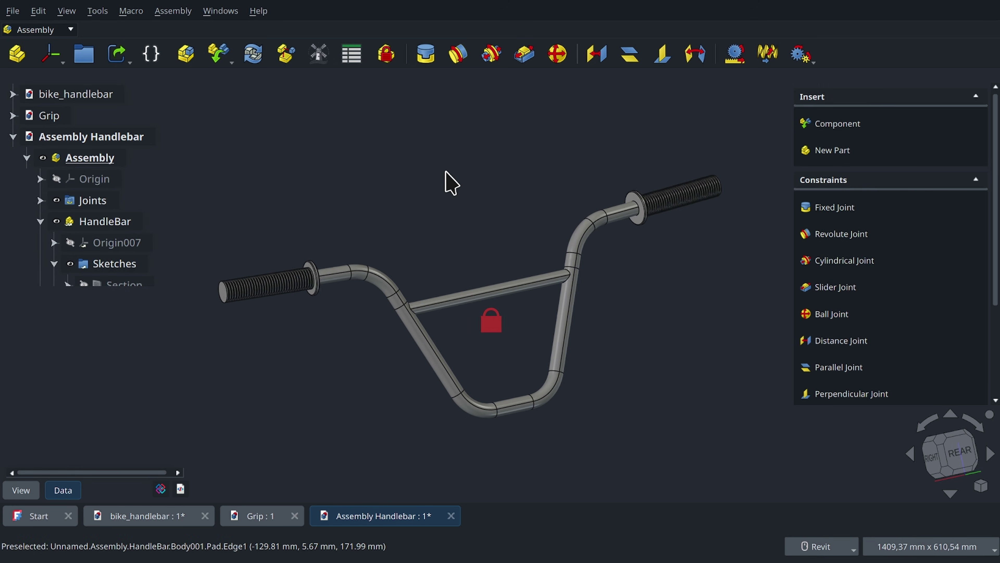